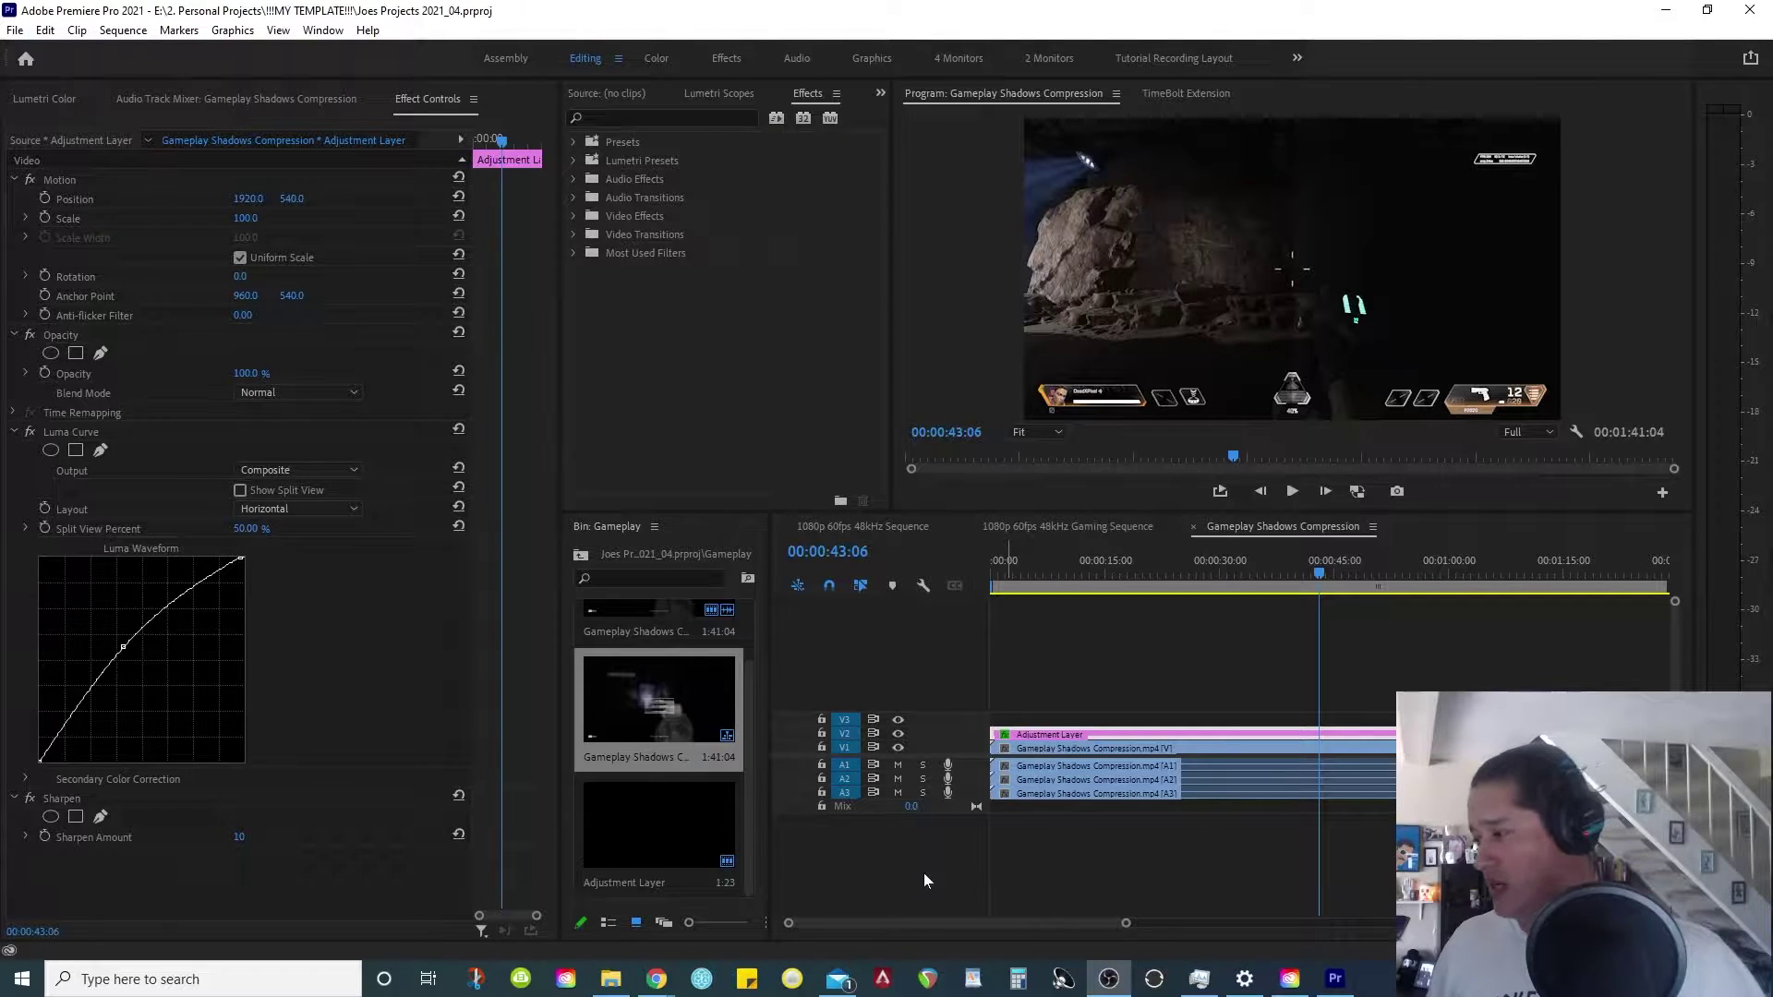
Scrub the gameplay sequence back to 00:00:21:39 in an enlarged program preview, then restore the normal panel layout.
key(grave)
drag(498, 890, 342, 900)
key(grave)
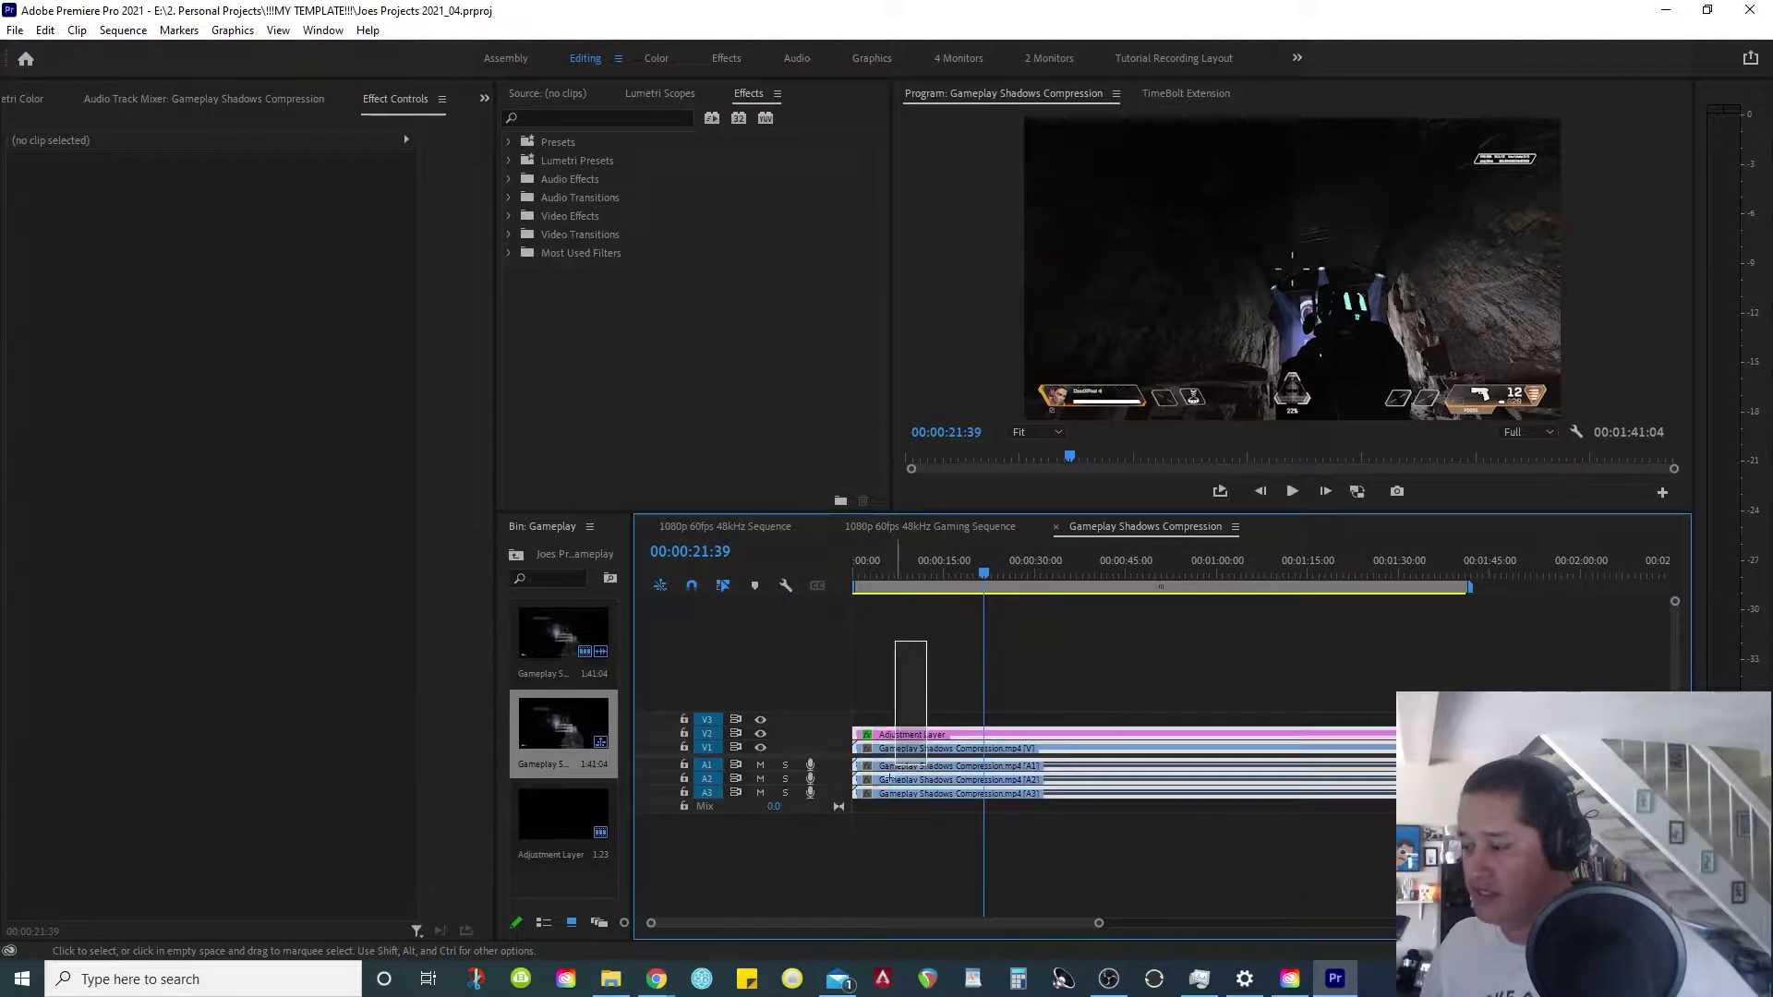
Select only the adjustment layer above the gameplay clip in the timeline.
drag(929, 639, 889, 772)
click(970, 635)
click(948, 739)
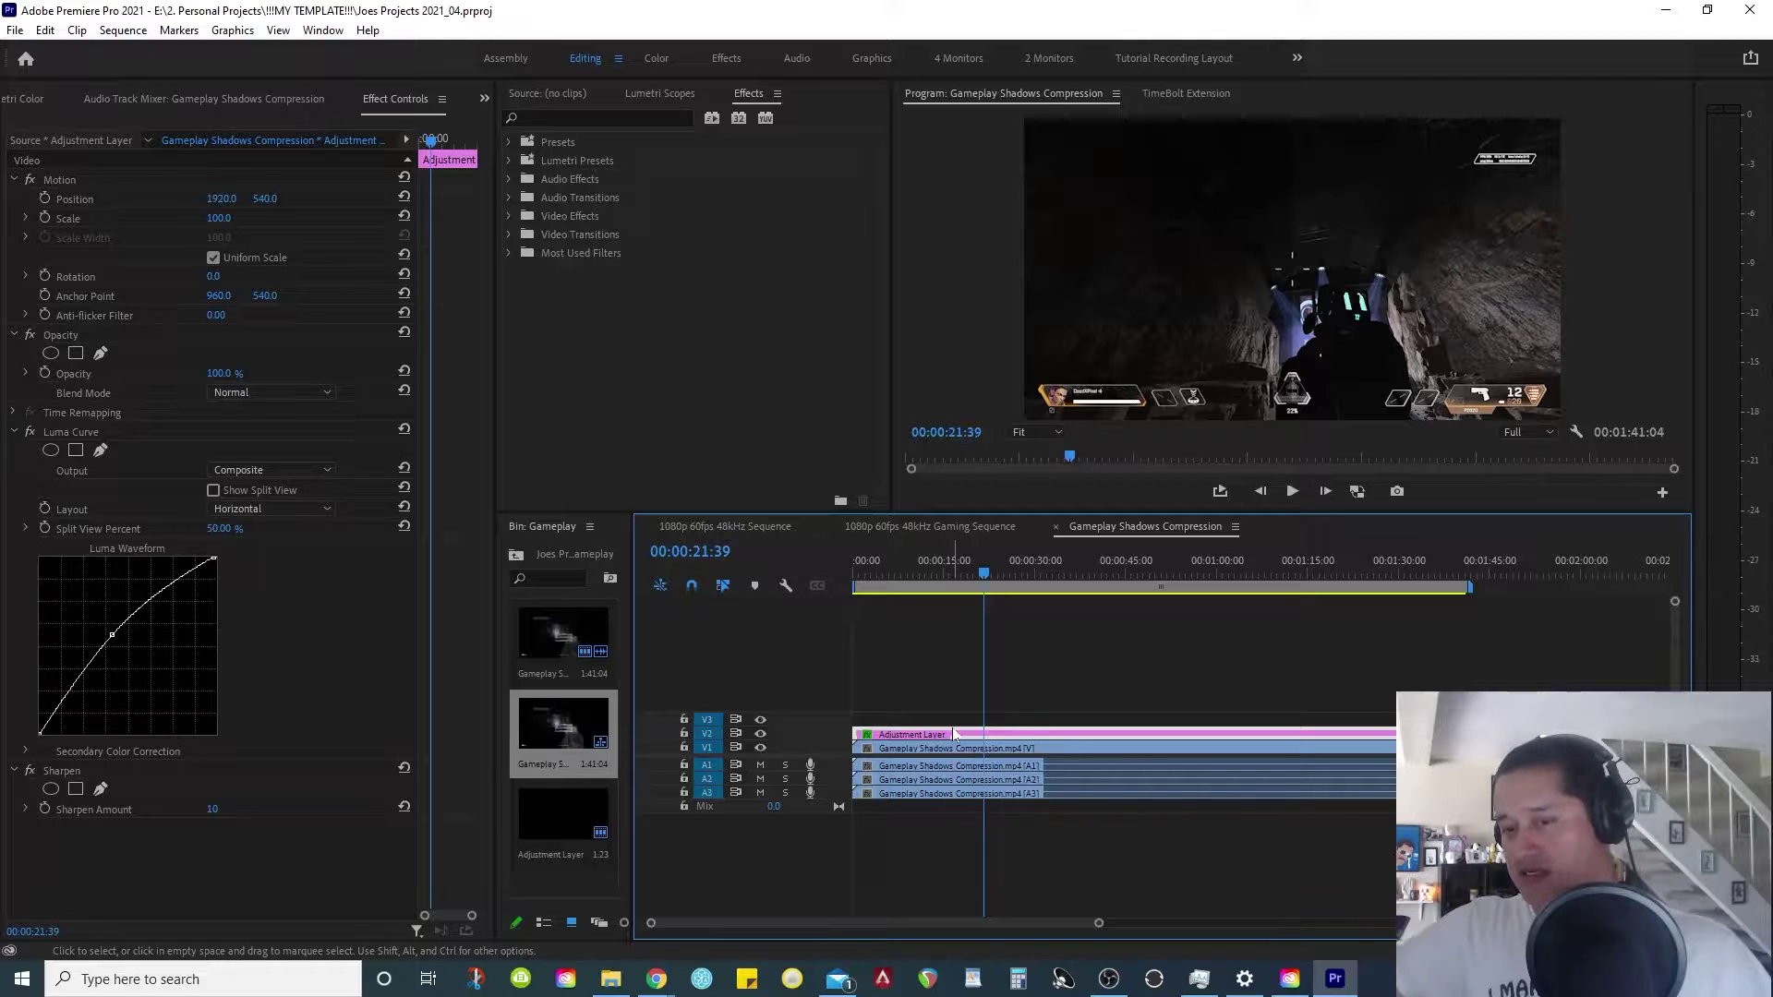
Examine the filtered and unfiltered halves of the footage in the enlarged program preview, moving to 00:00:22:14.
click(911, 330)
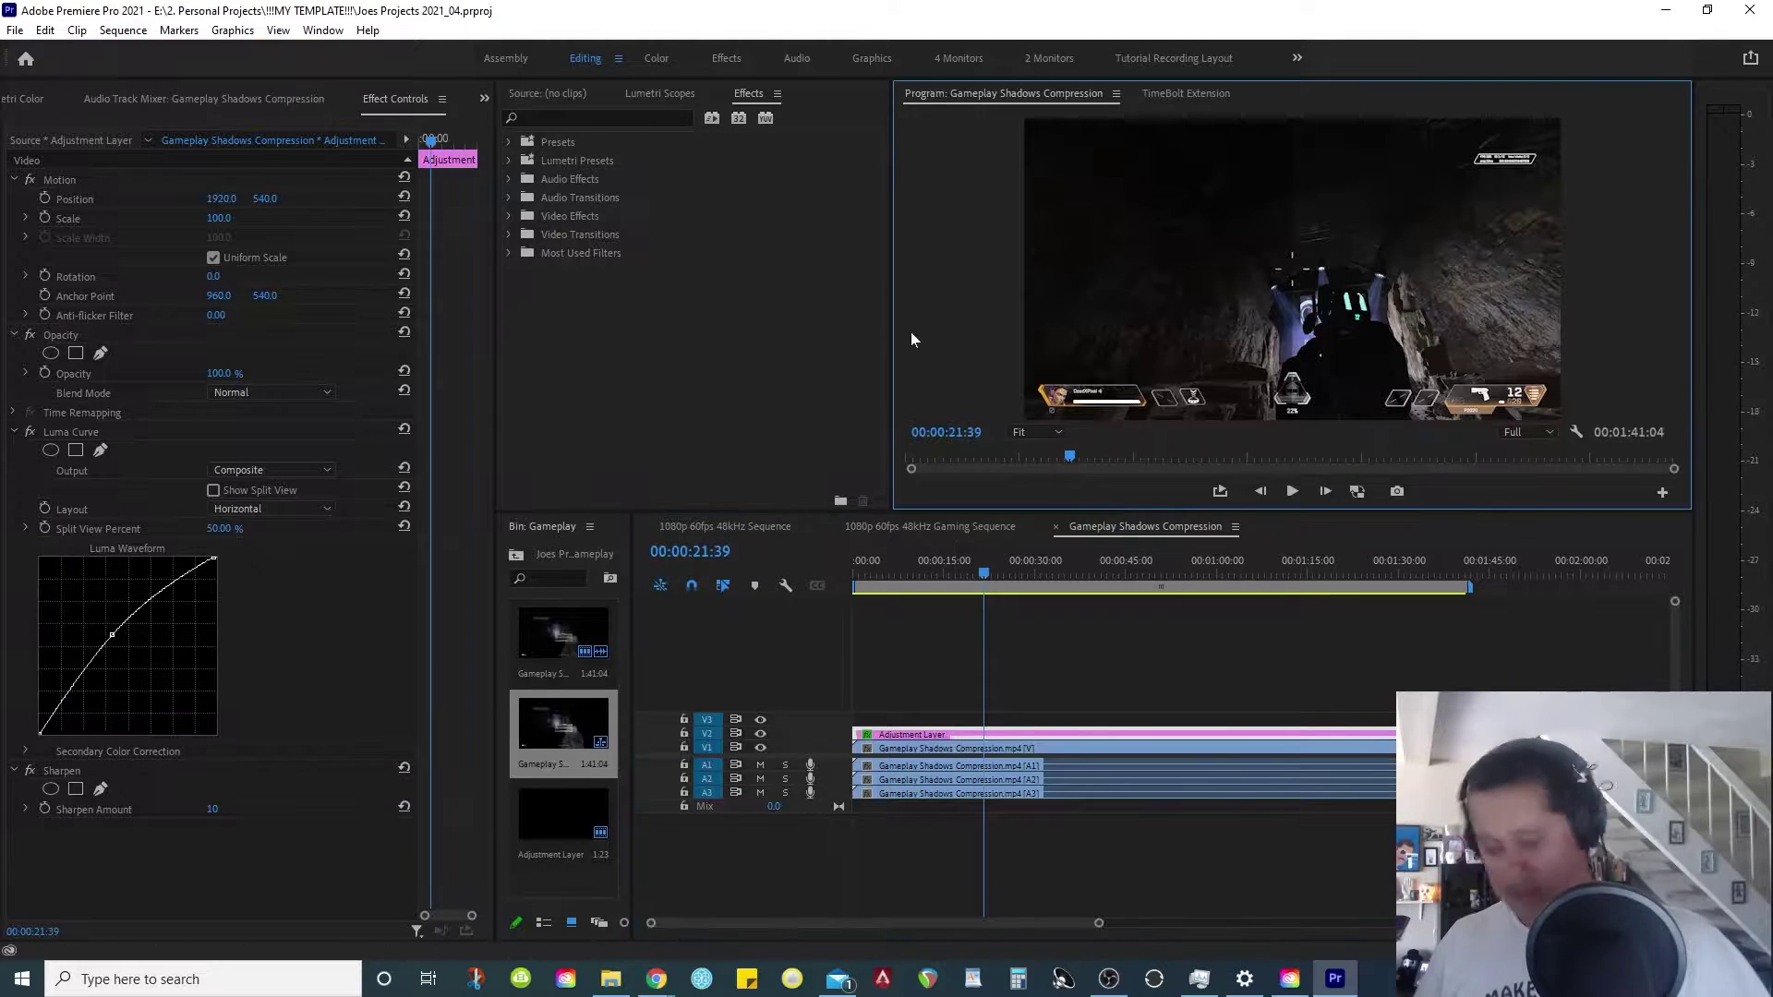
key(grave)
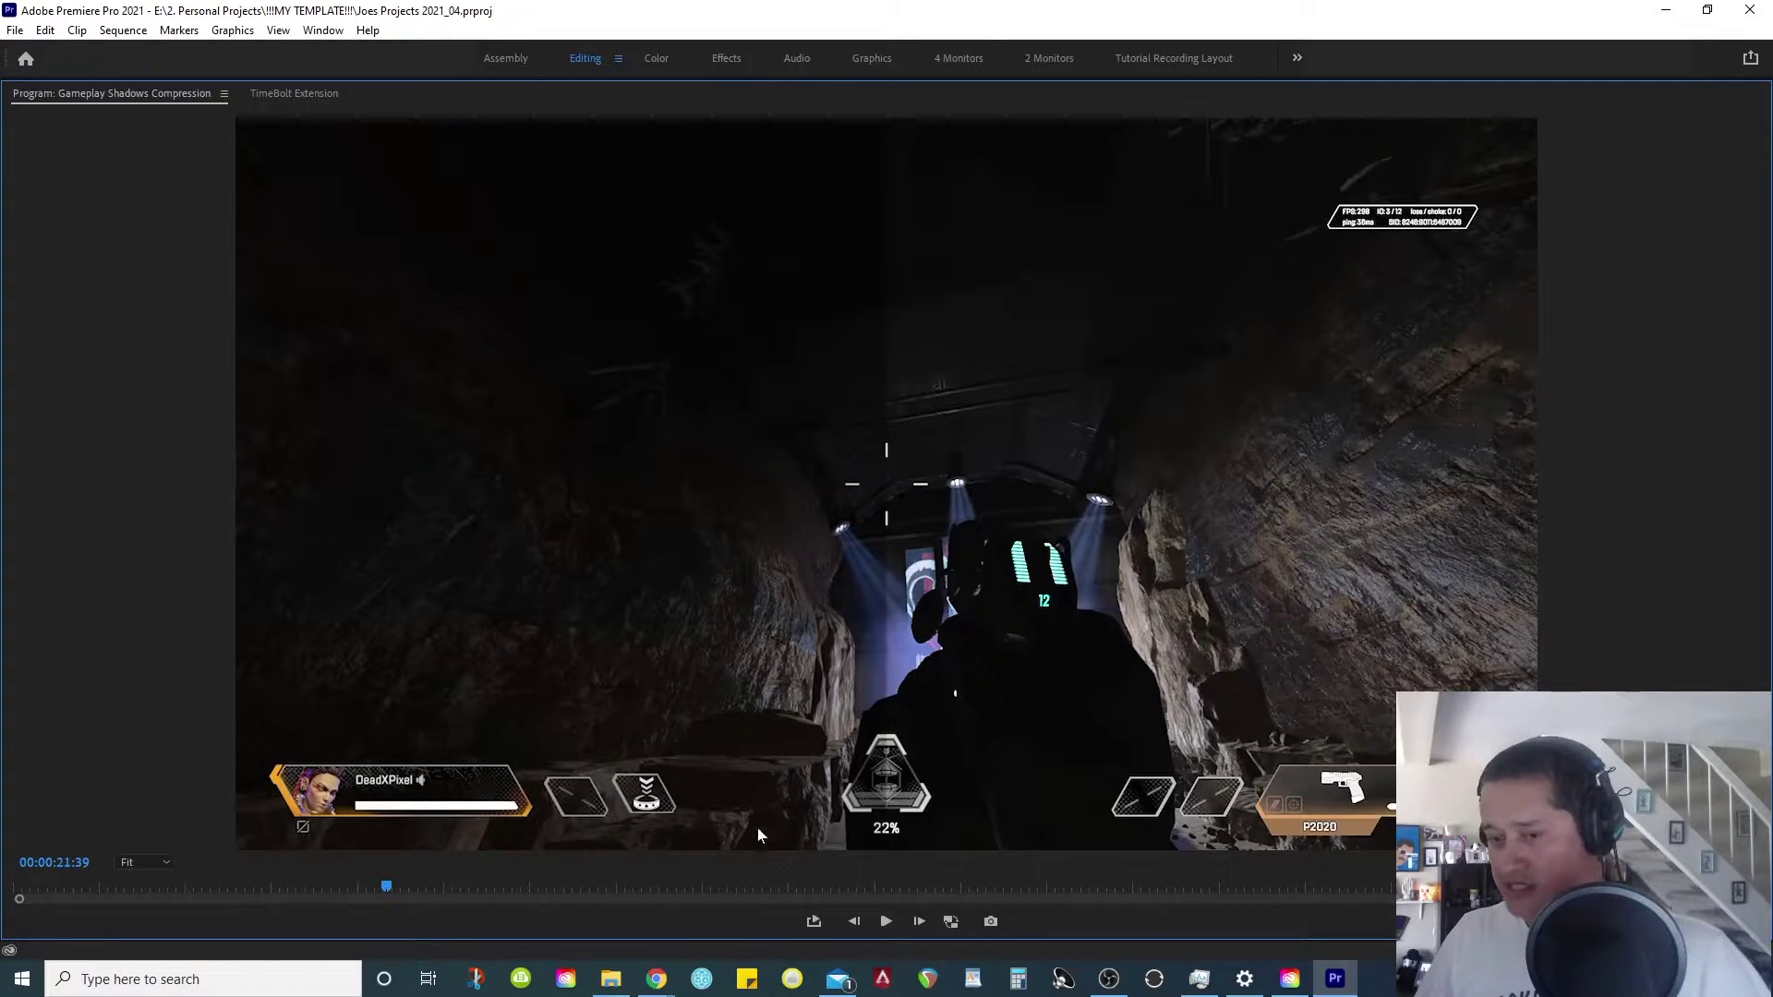
click(395, 887)
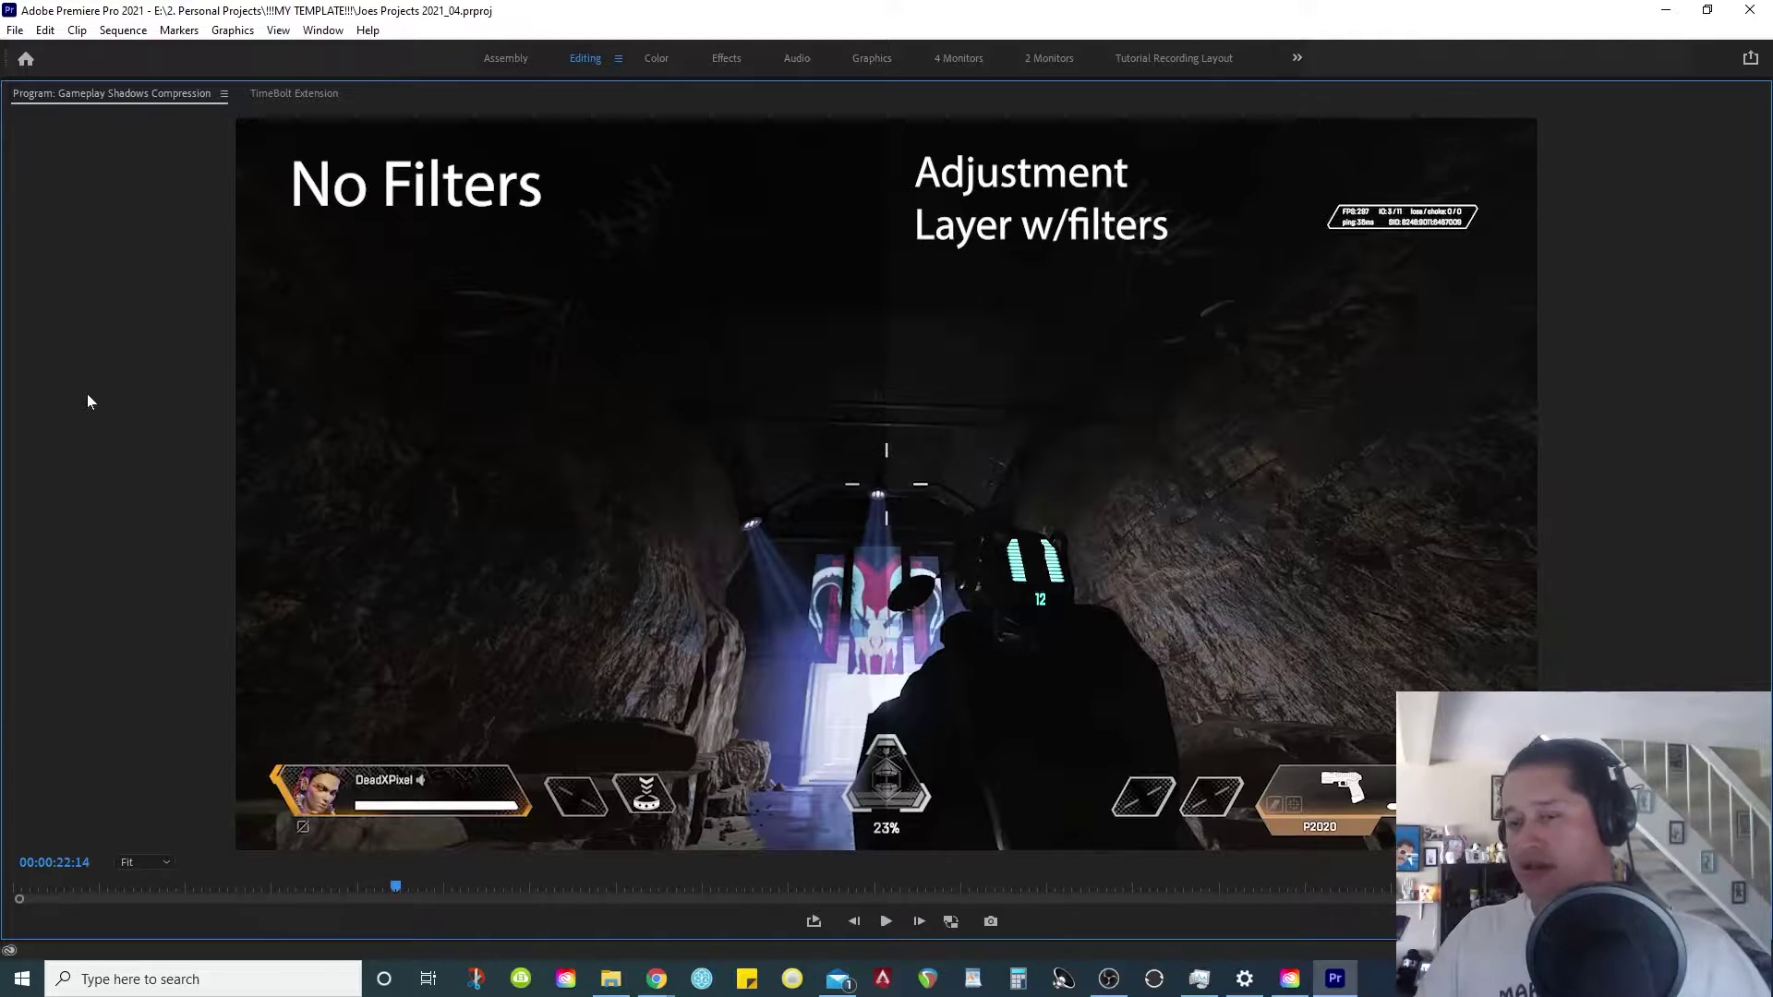
key(grave)
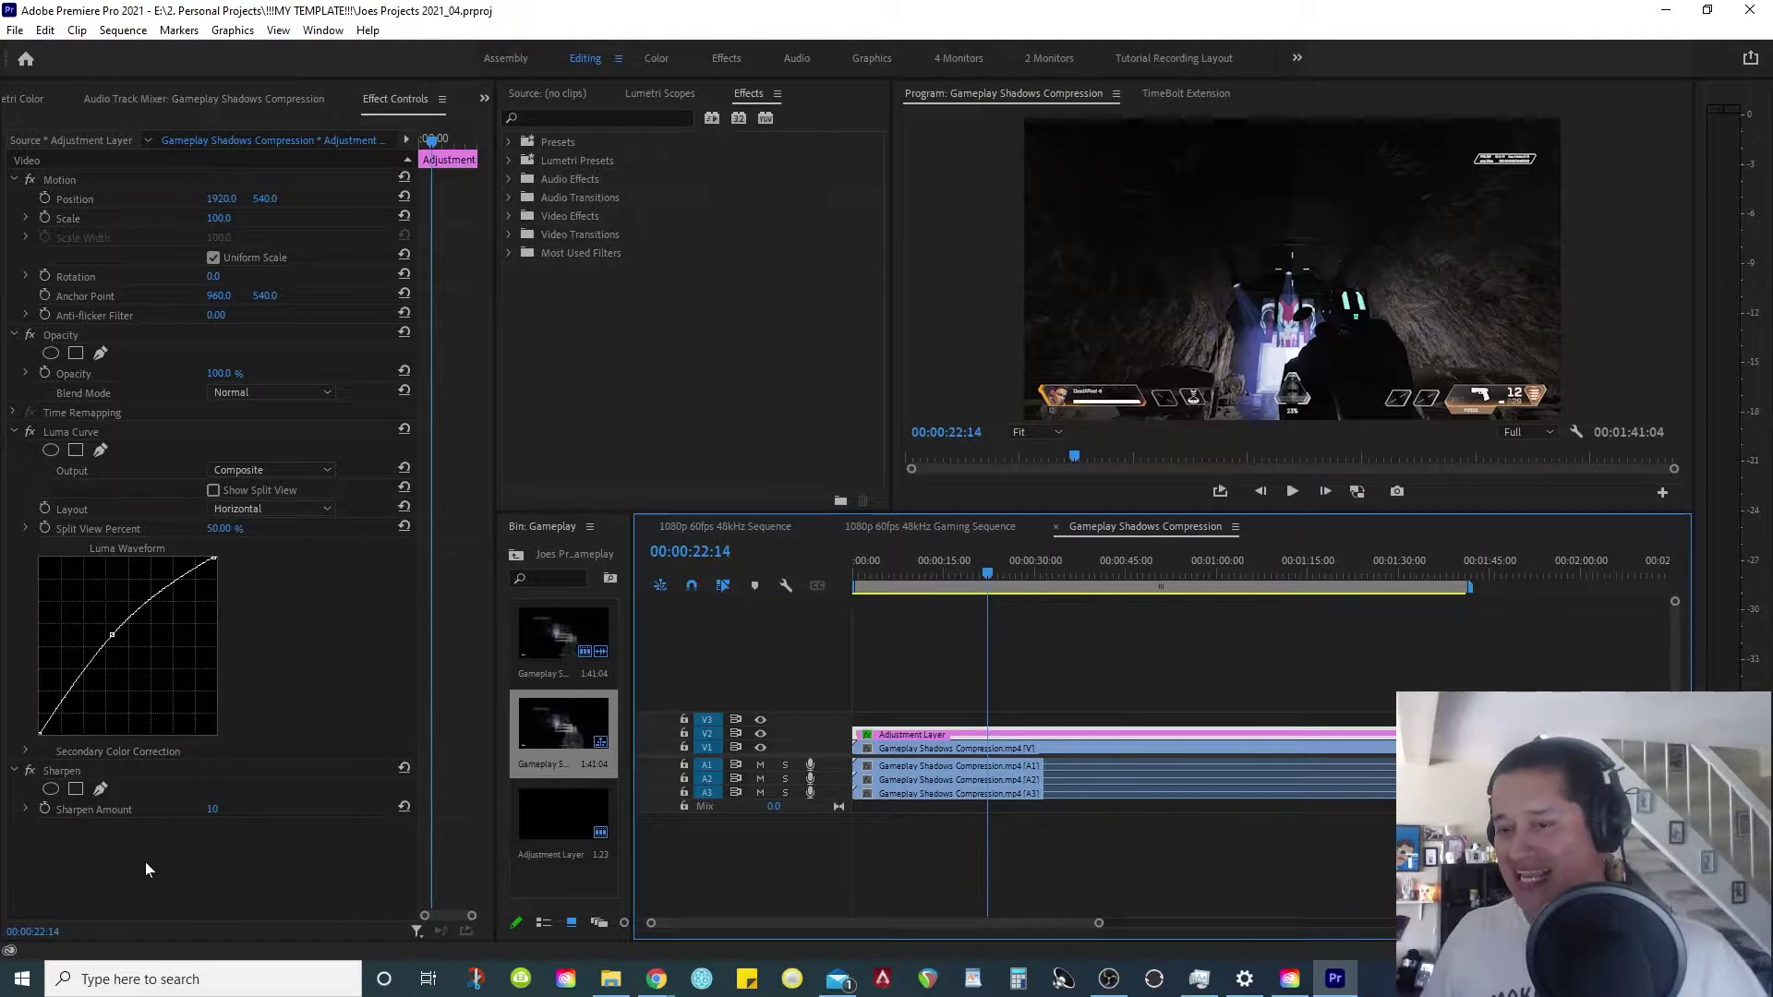
Collapse the adjustment layer's Motion and Opacity settings and select its Luma Curve effect.
click(14, 179)
click(14, 199)
click(81, 238)
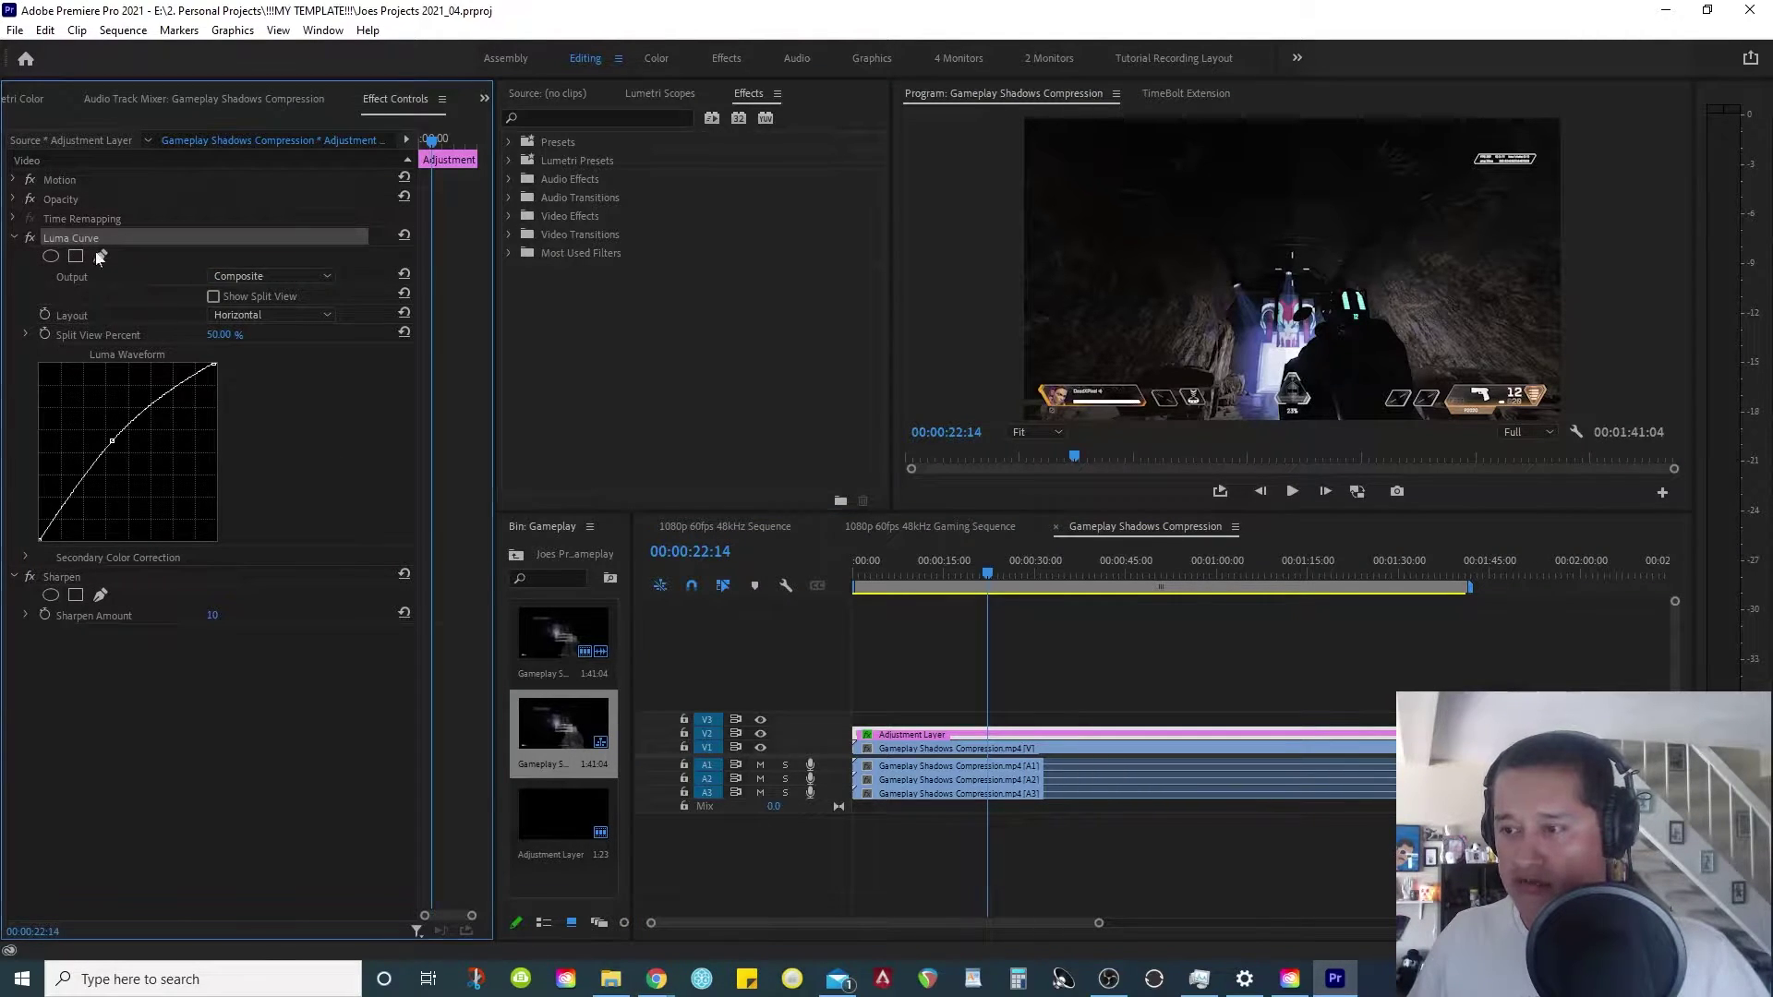
Search the effects library for "luma" and select the Luma Curve video effect in the Obsolete group.
key(shift+7)
text(k)
key(BackSpace)
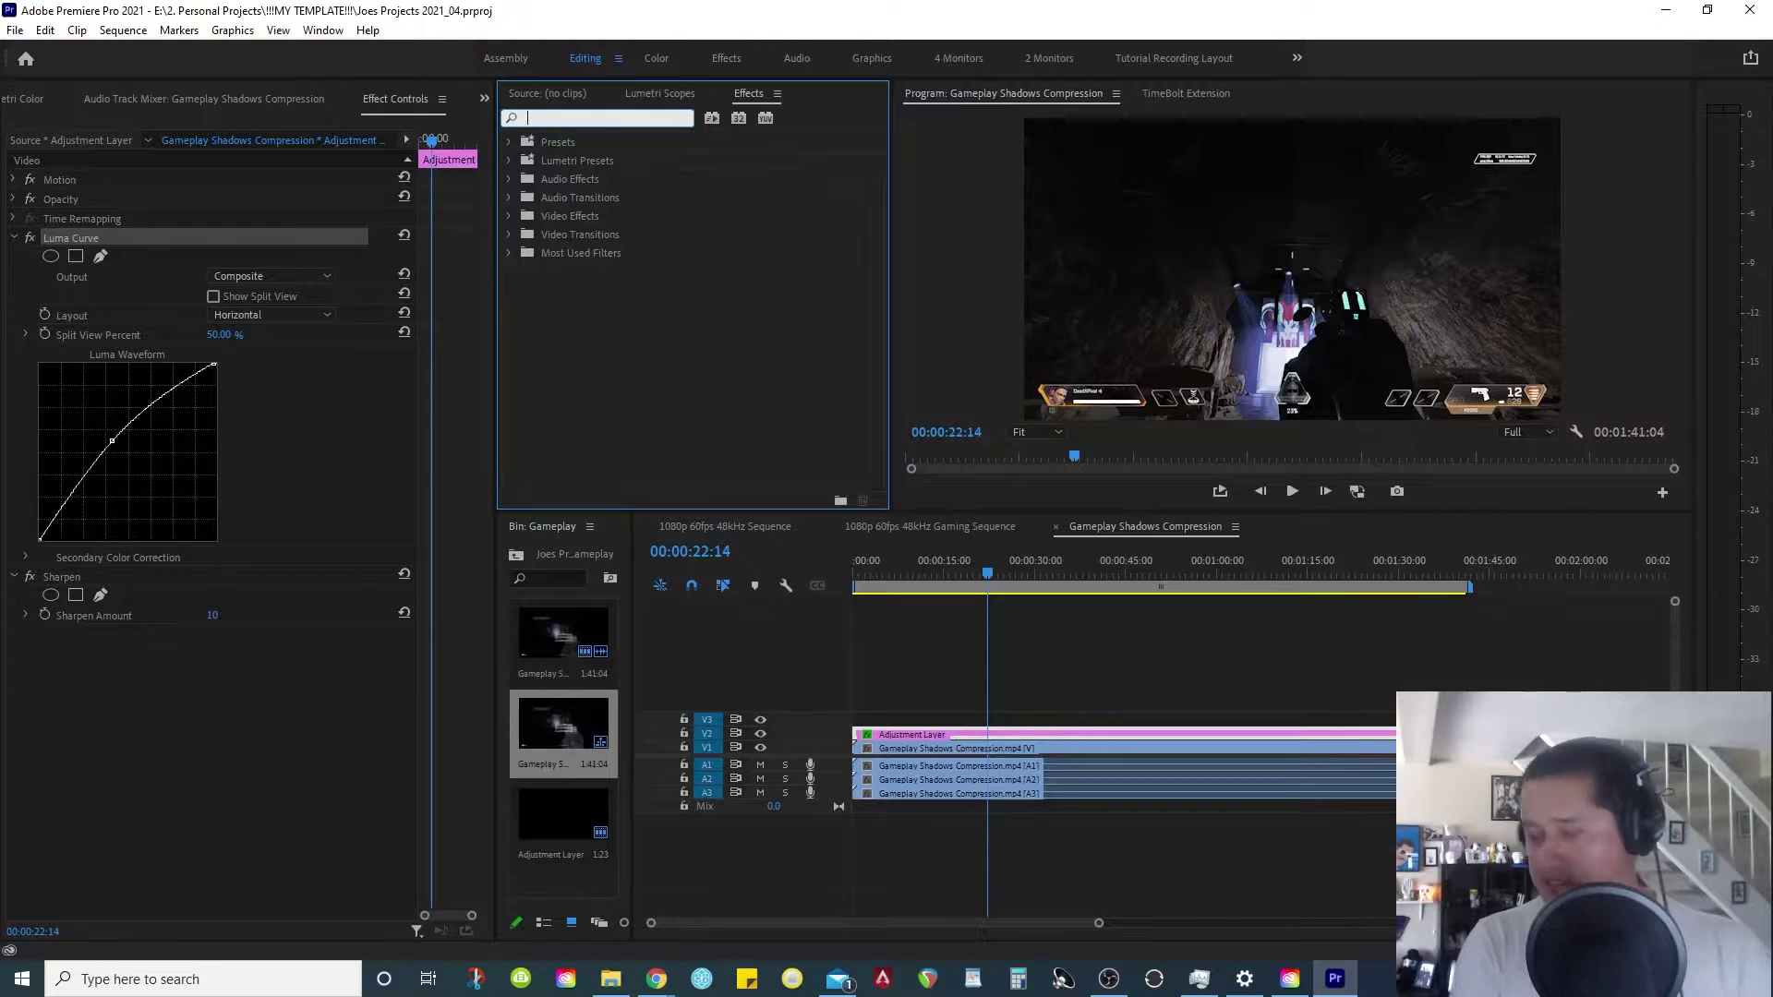
text(li)
text(uma)
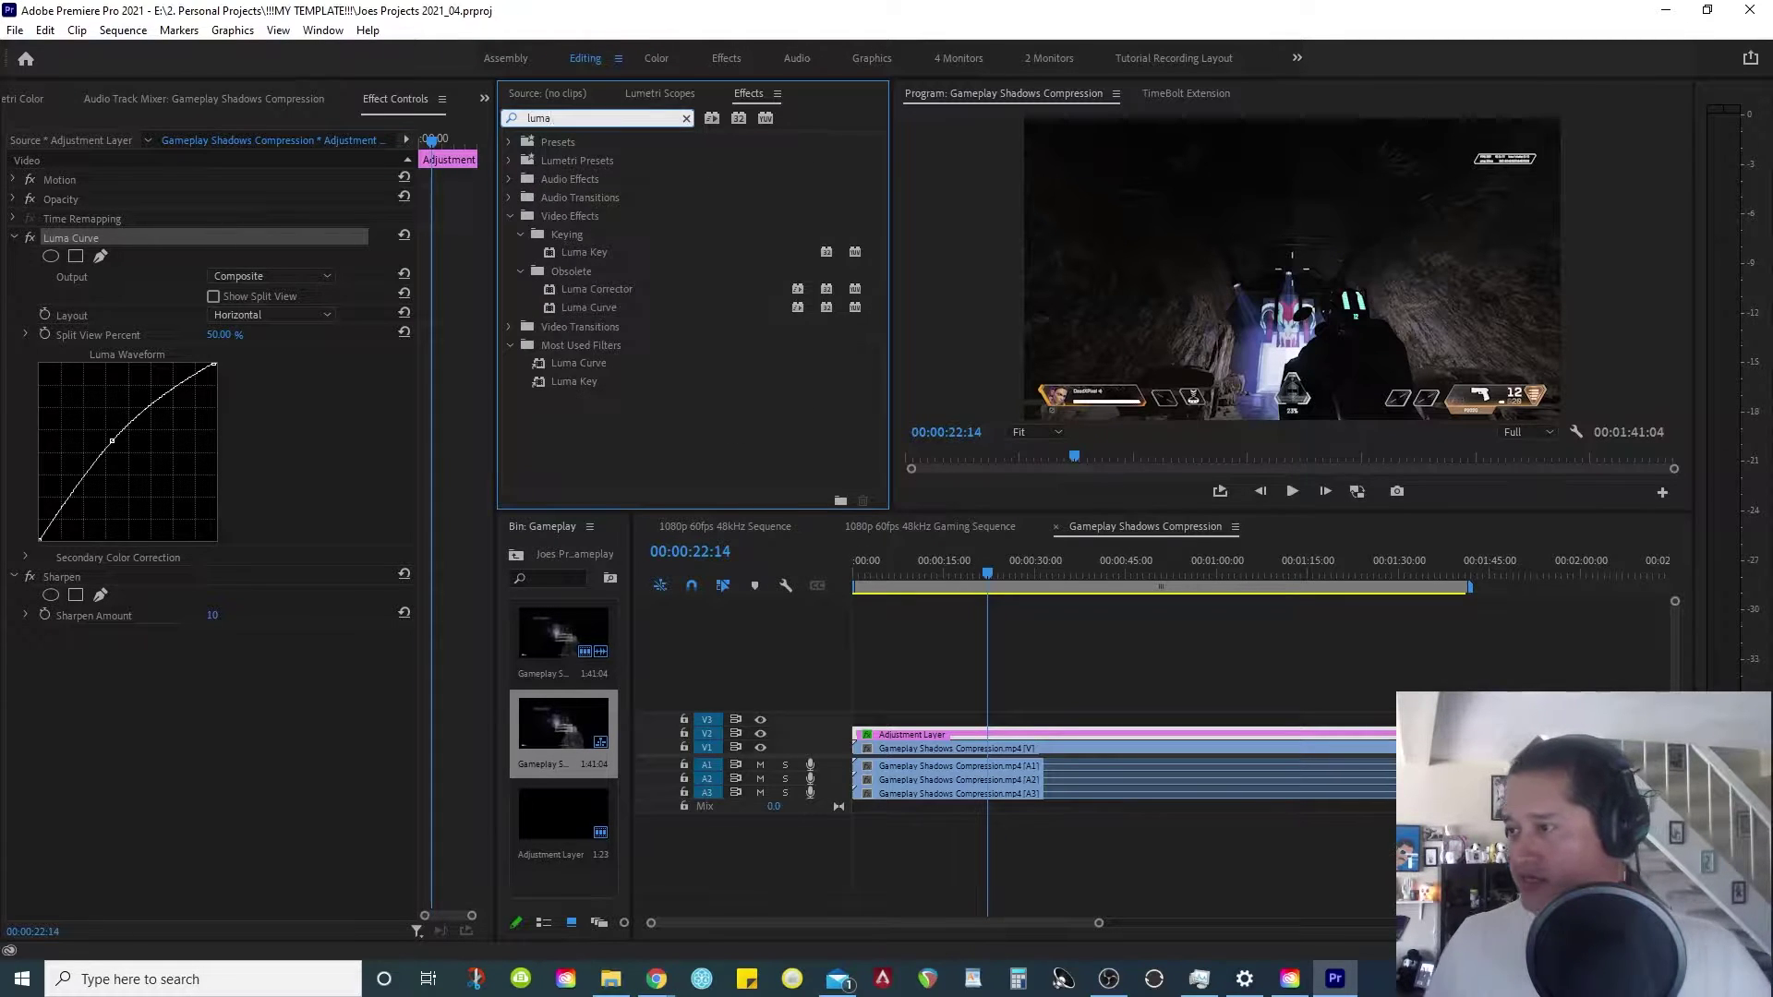
click(583, 308)
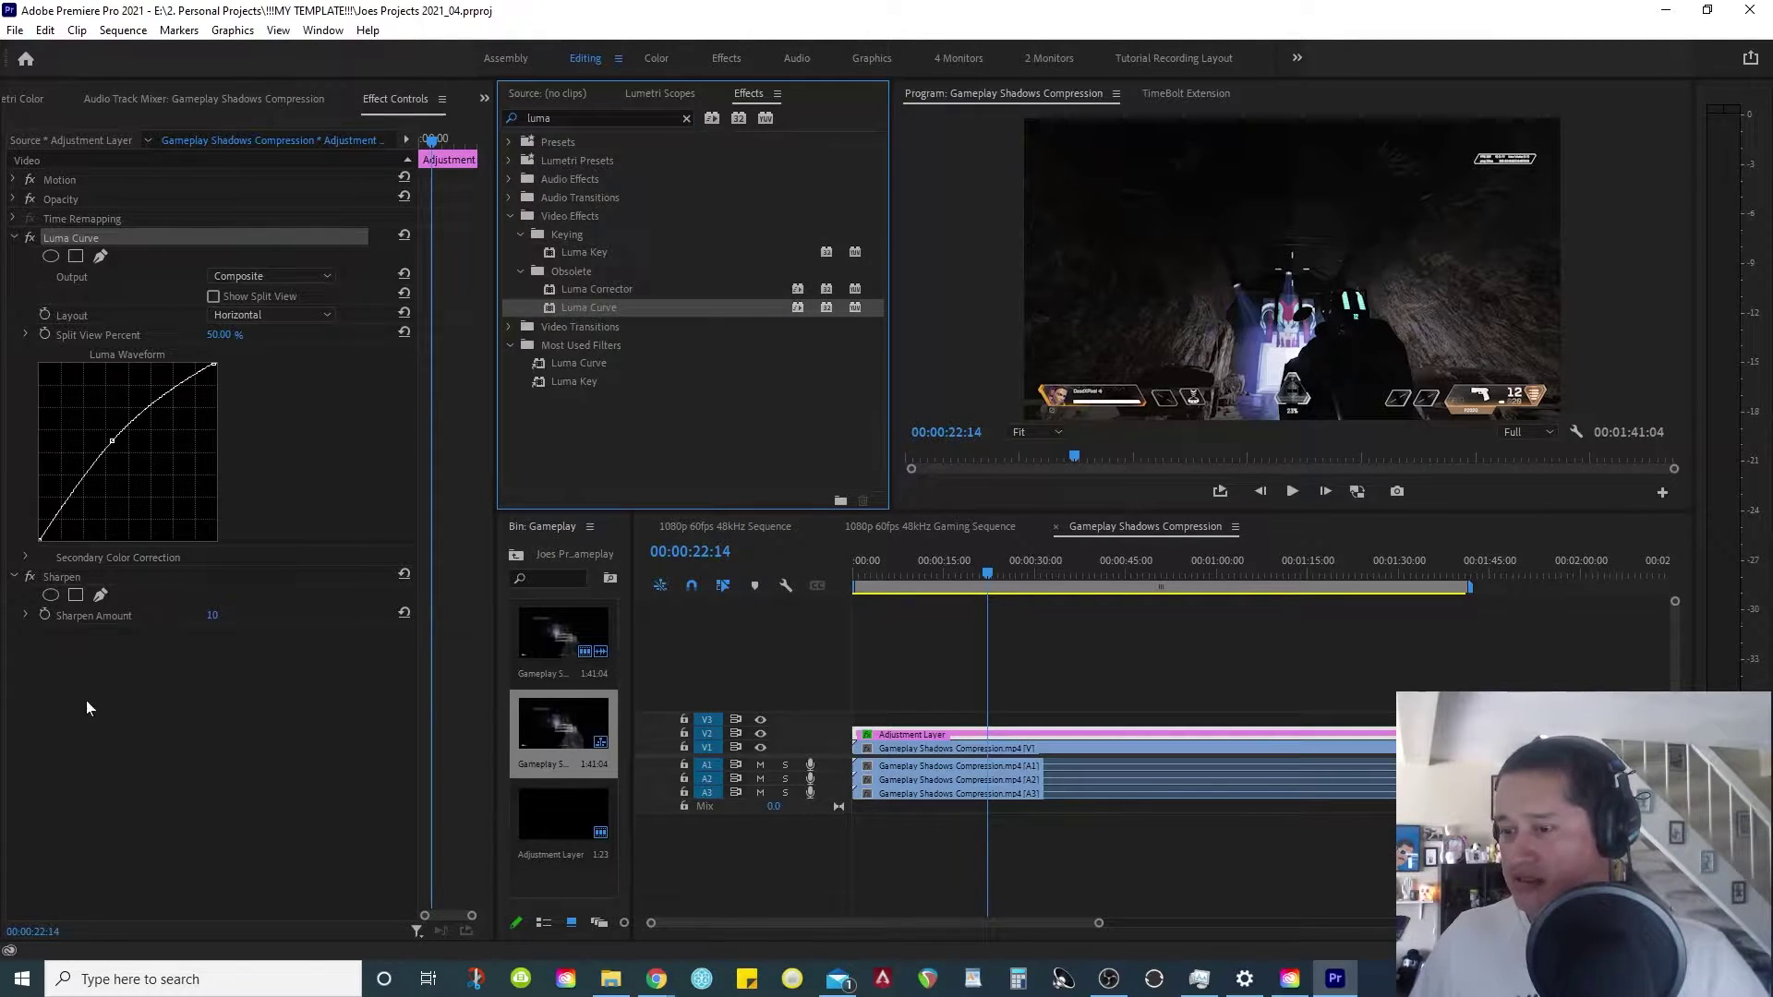
Reset the Luma Curve and Sharpen effects on the adjustment layer to their default settings.
click(64, 579)
click(157, 685)
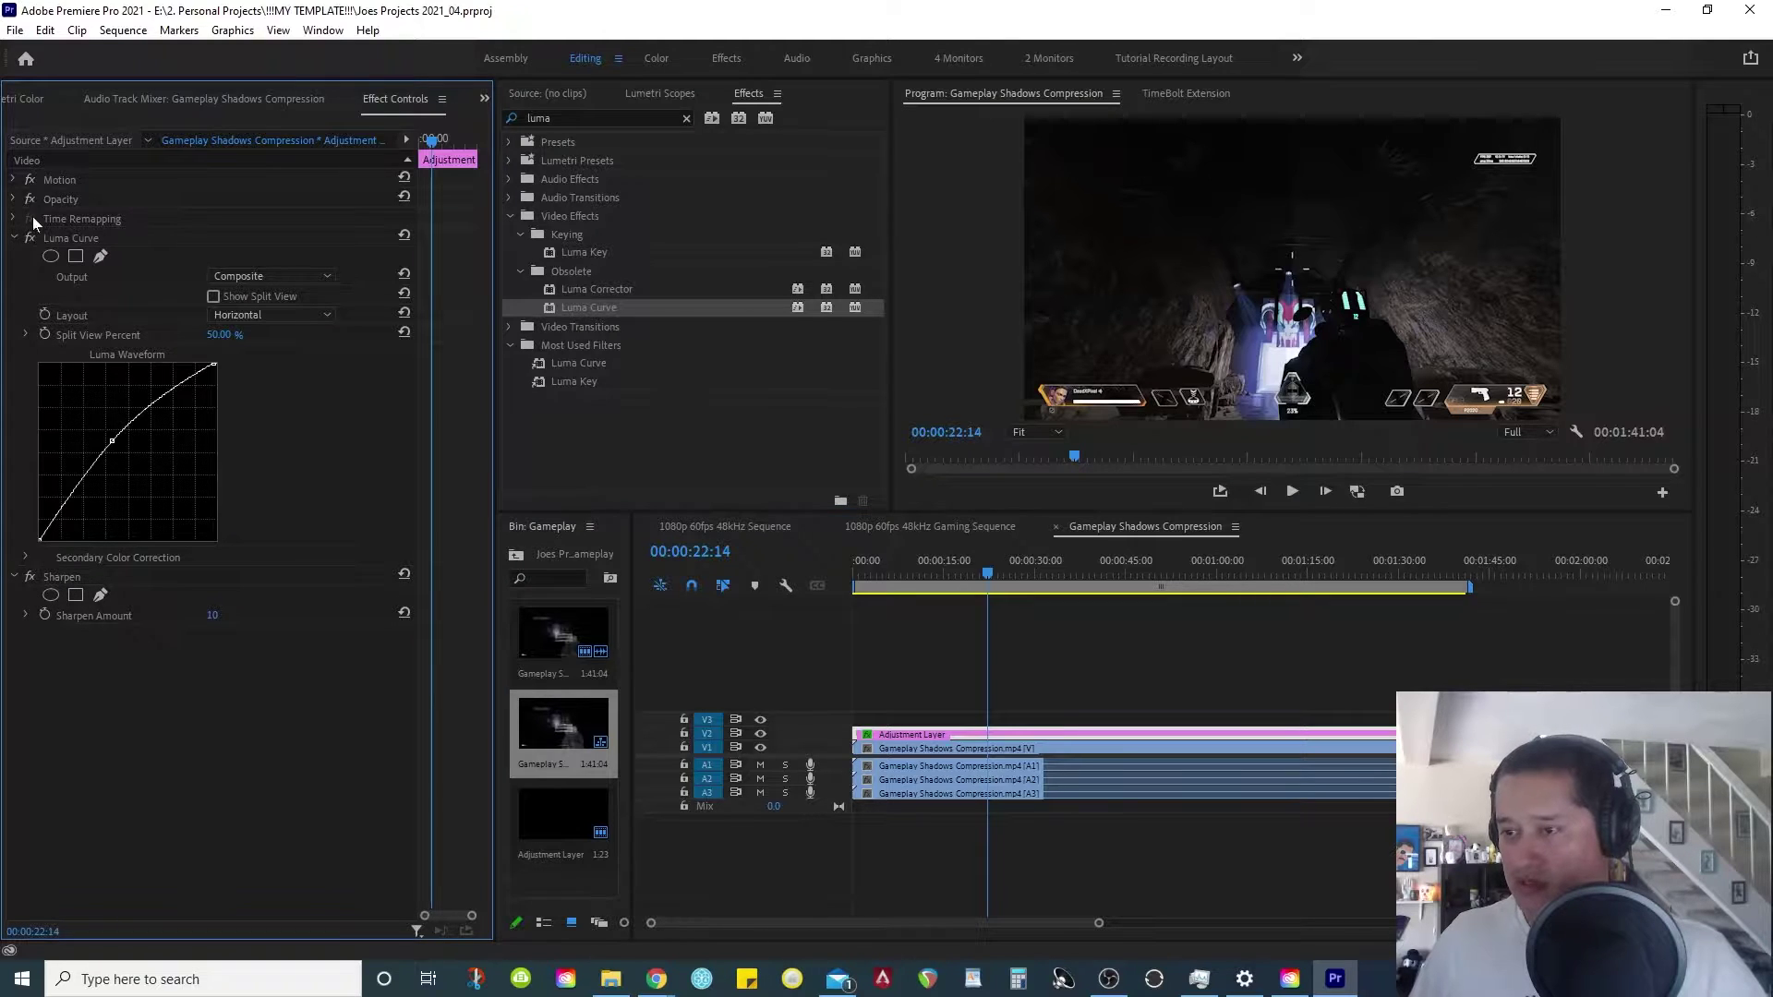
click(56, 240)
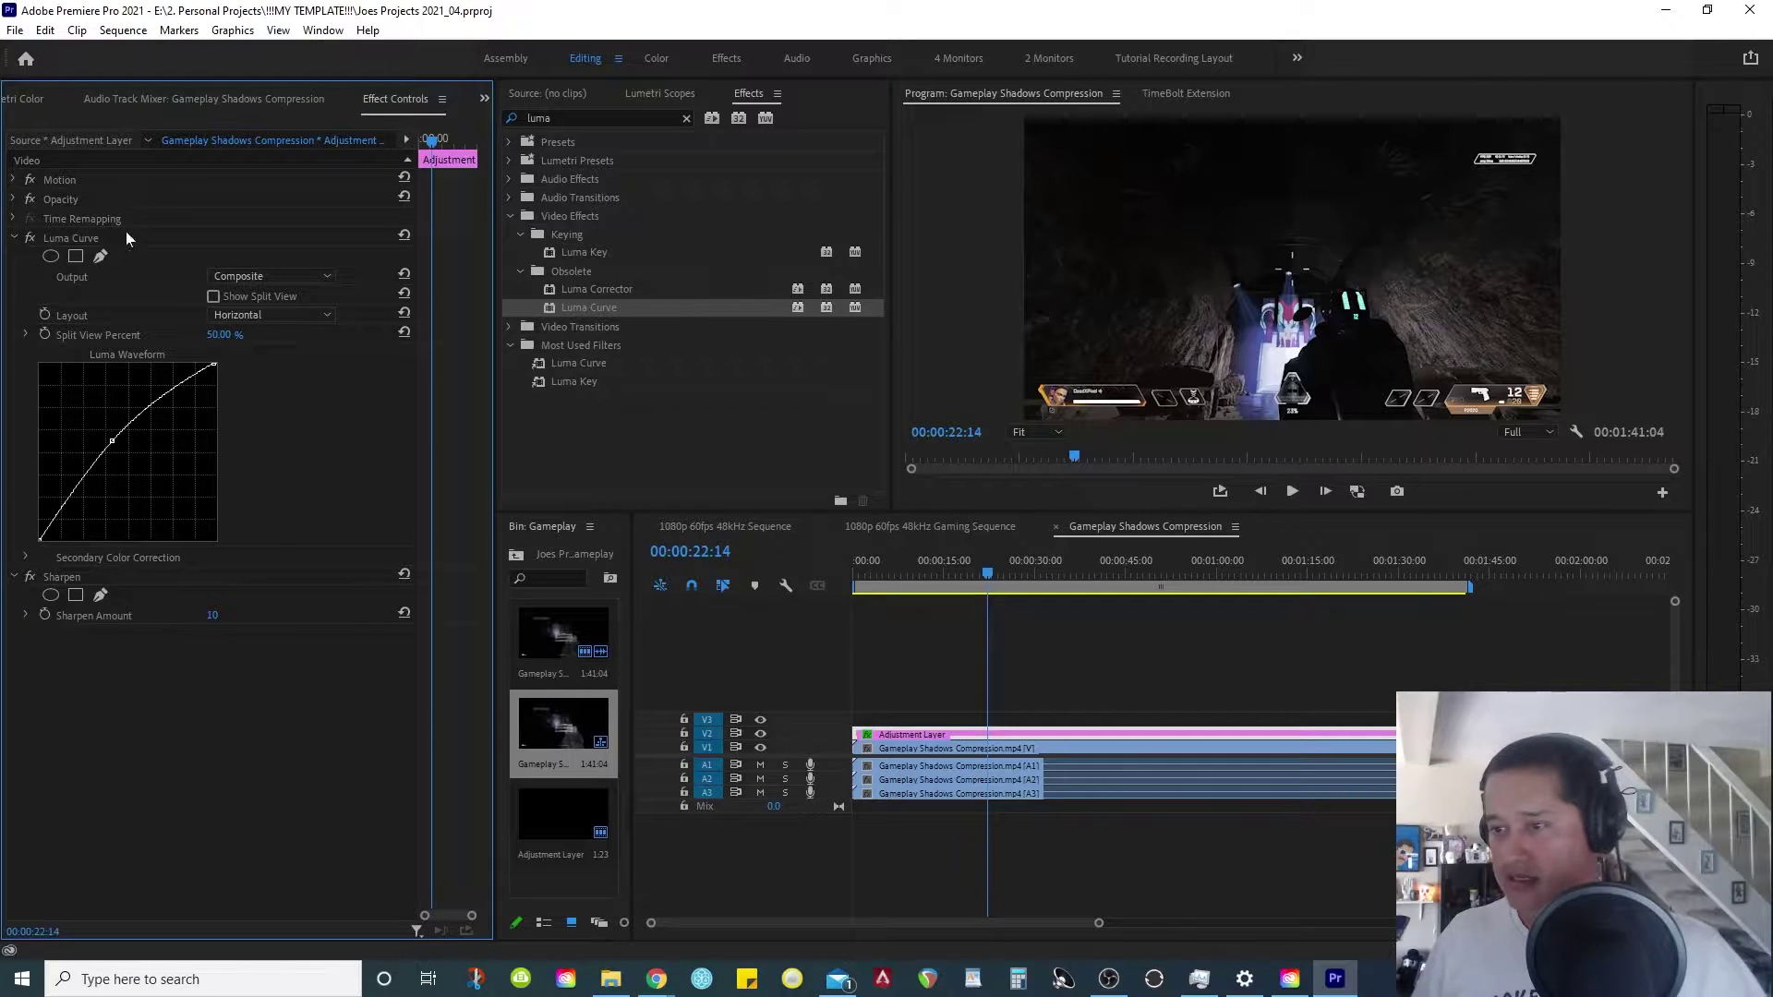
click(404, 235)
click(92, 237)
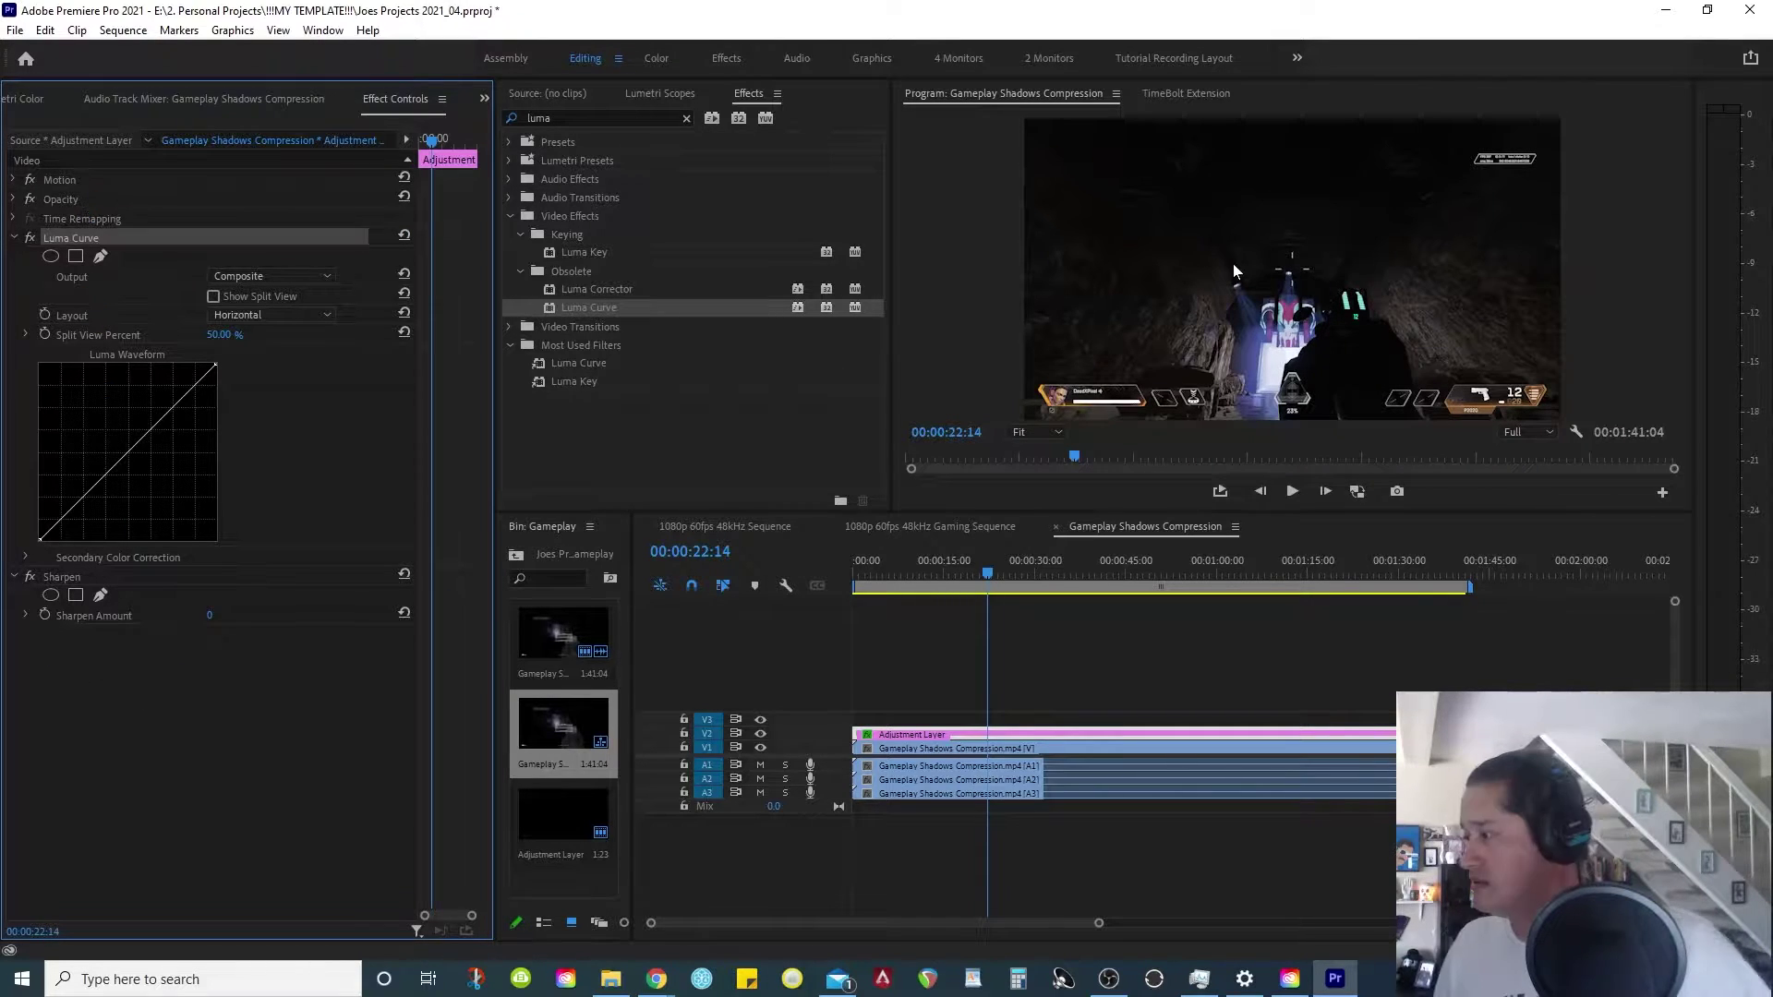
Inspect the footage without the effect adjustments in the enlarged program preview.
click(1233, 263)
key(grave)
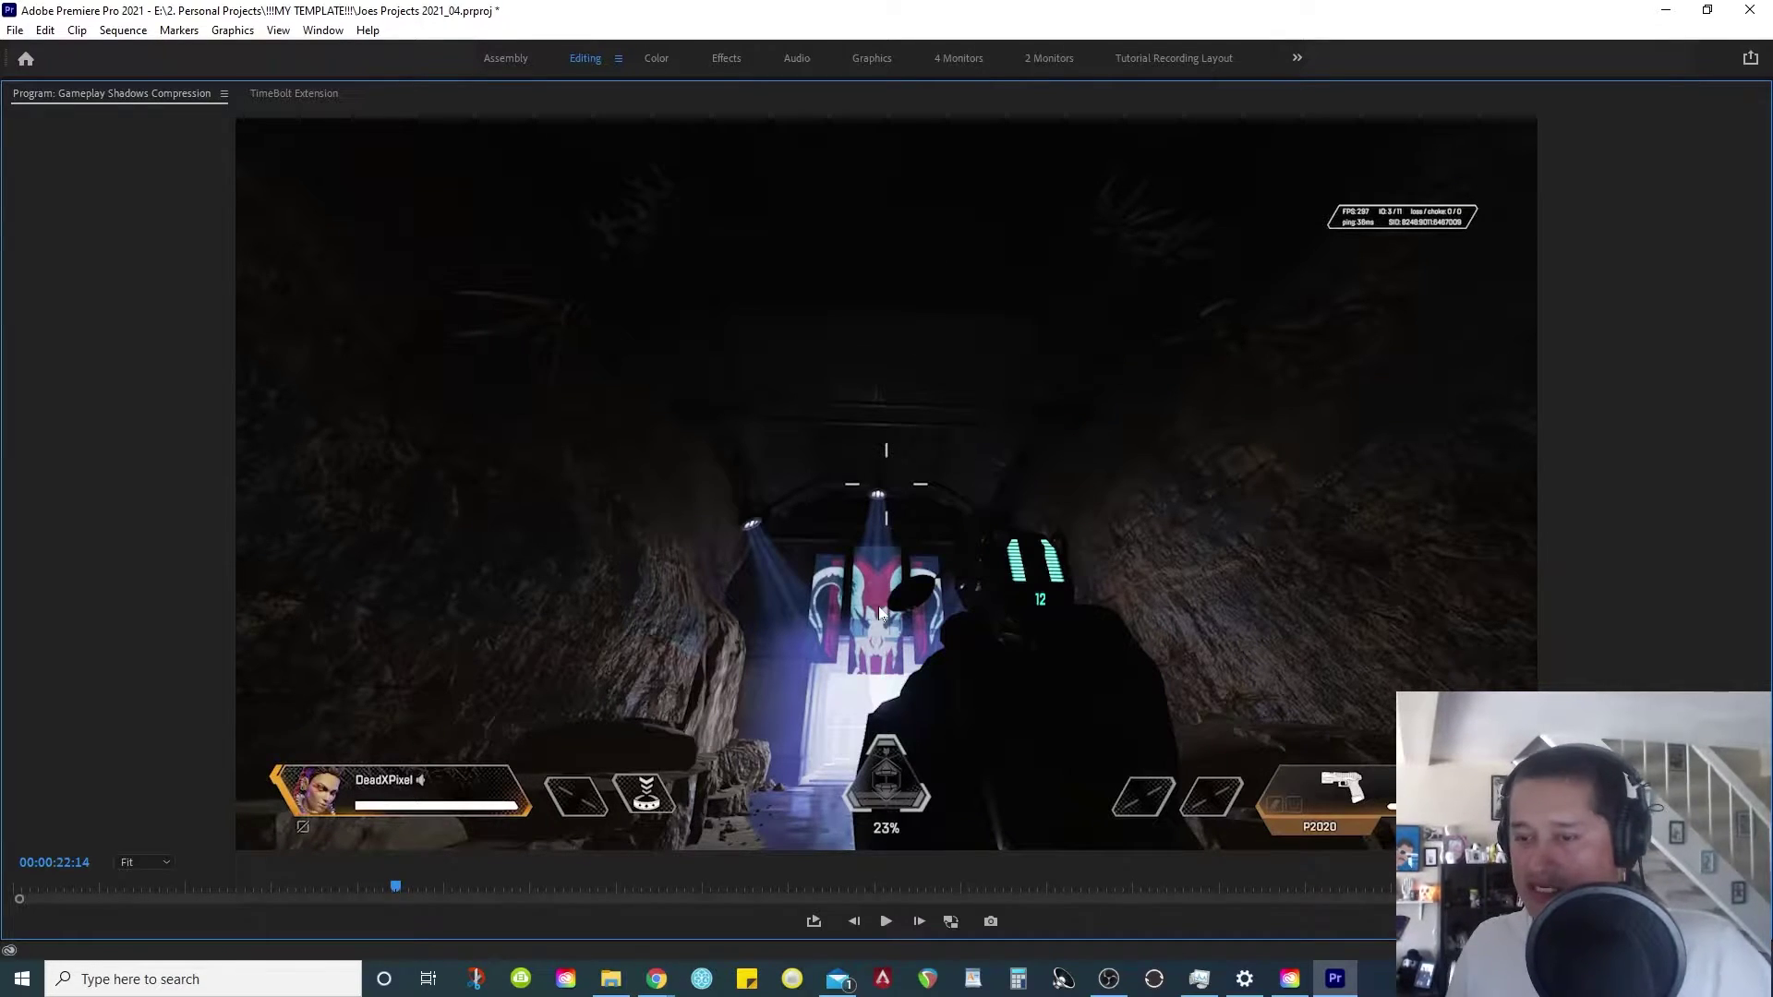
key(grave)
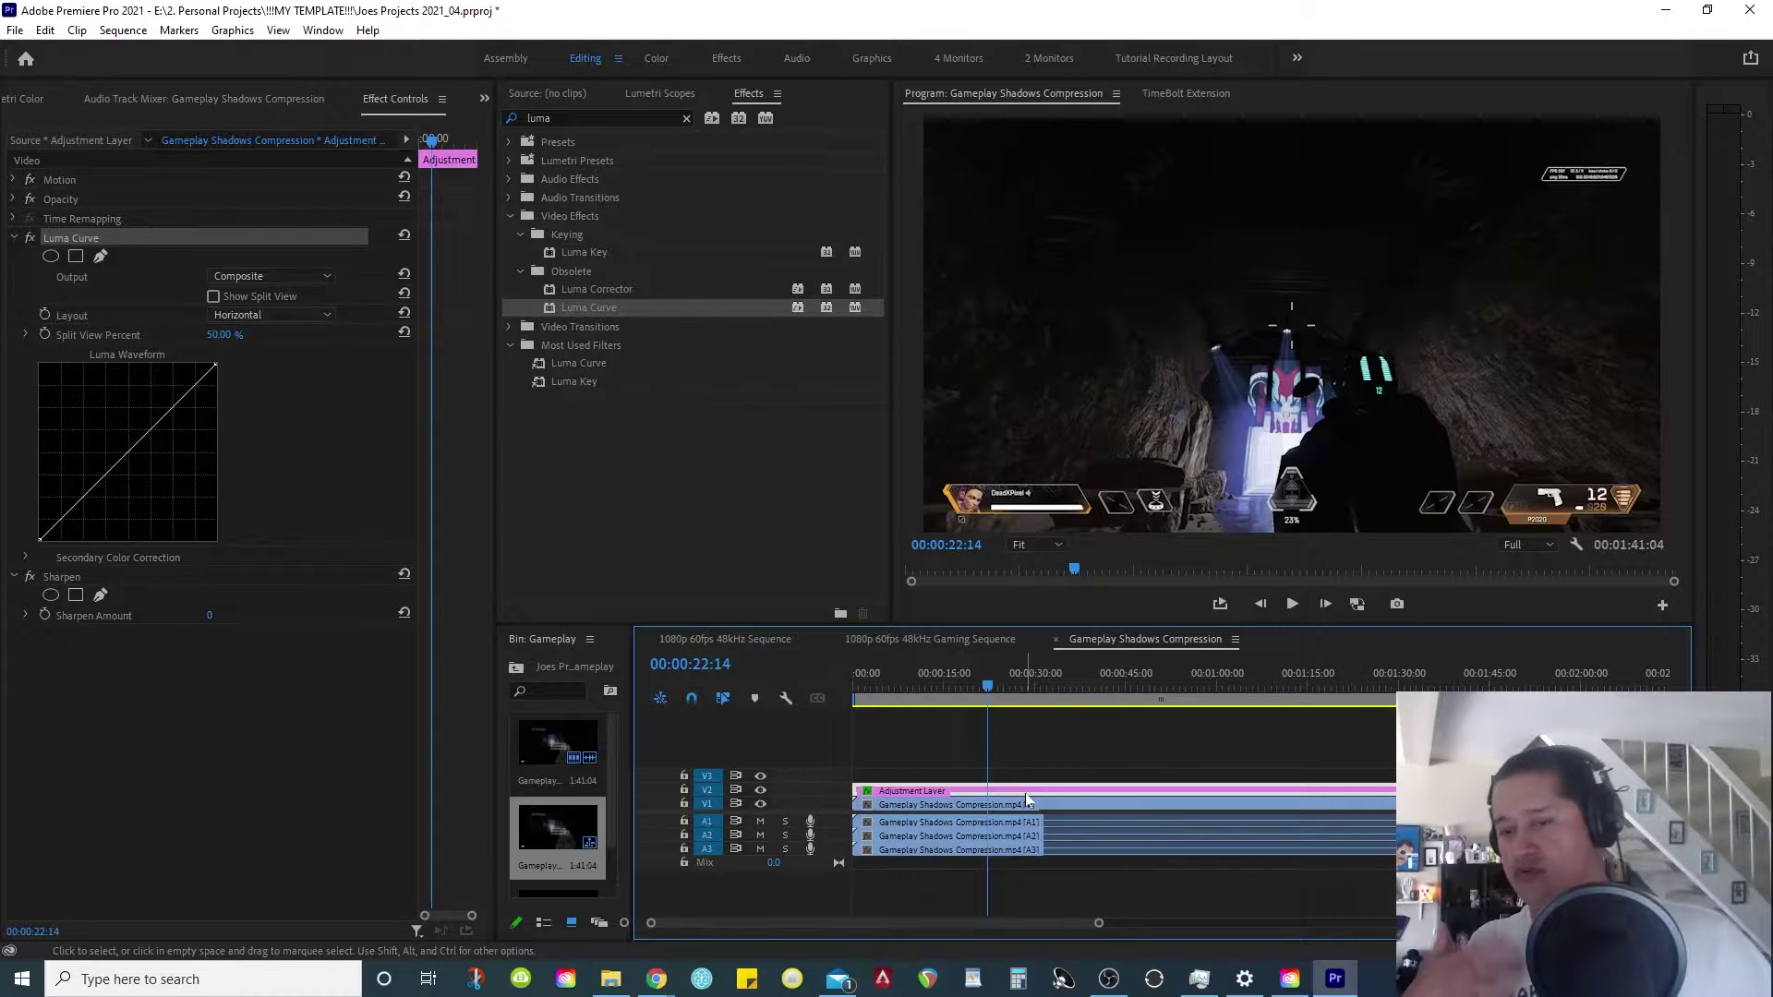
View the whole timeline enlarged and select the adjustment layer that spans the gameplay clip.
key(grave)
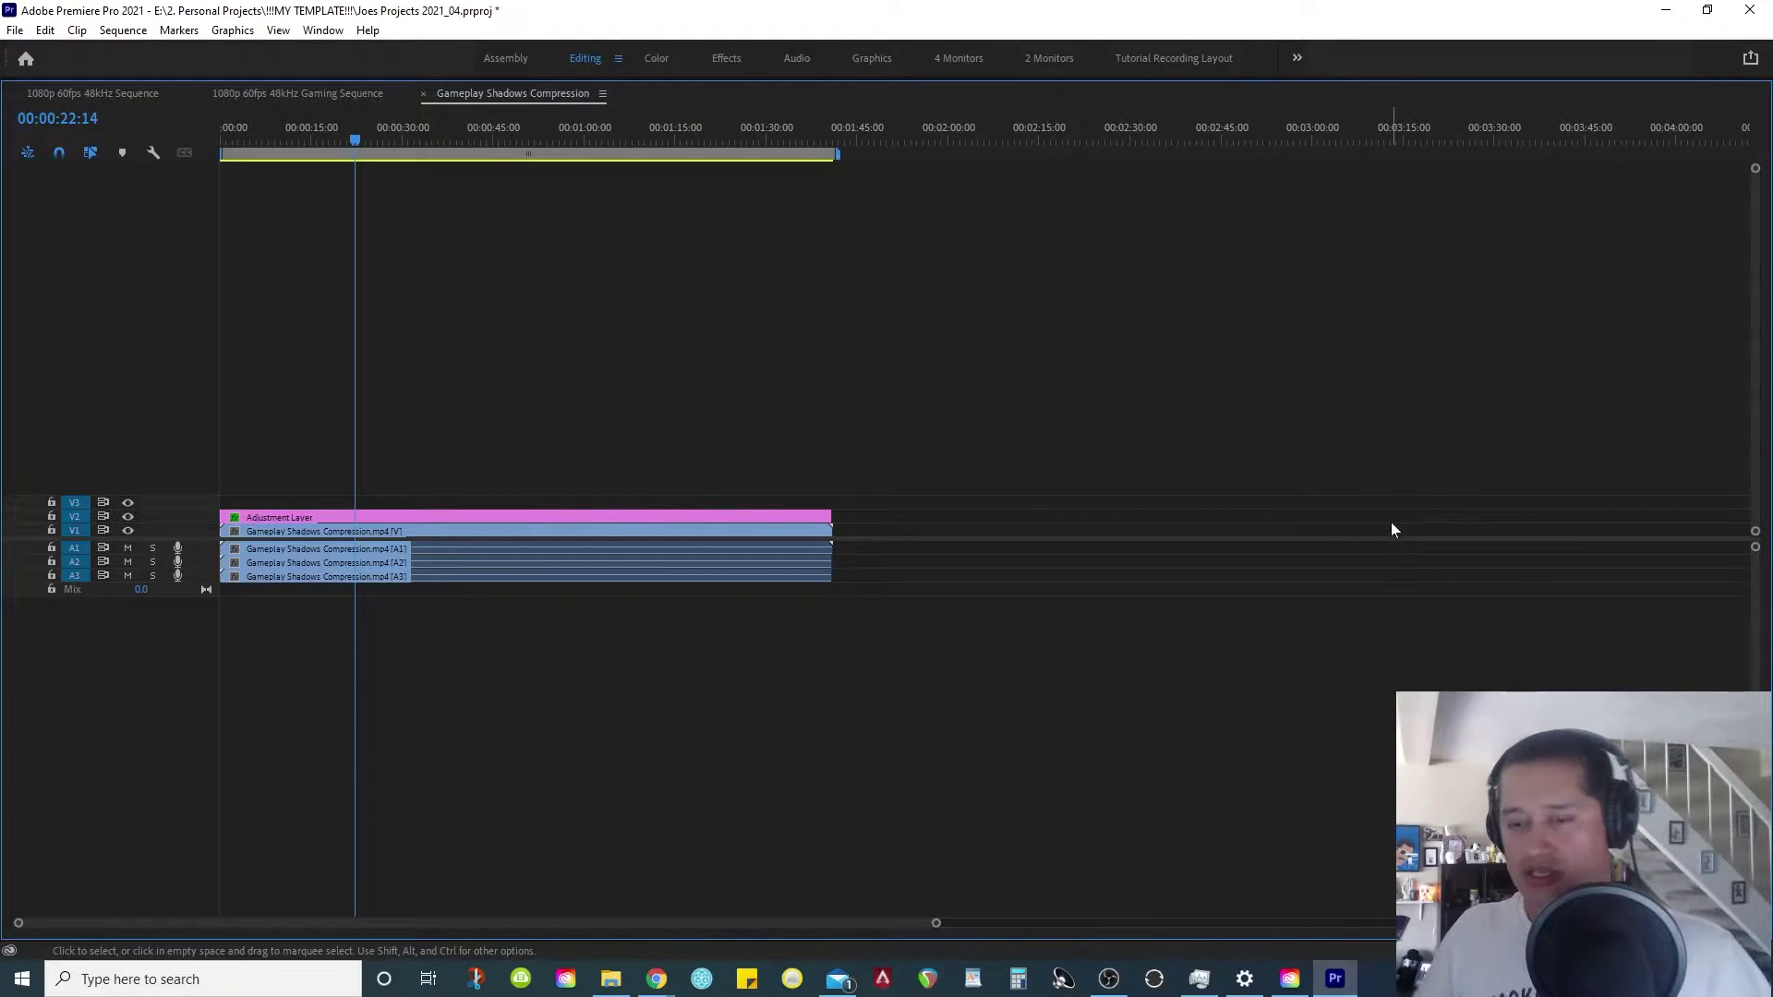
click(774, 517)
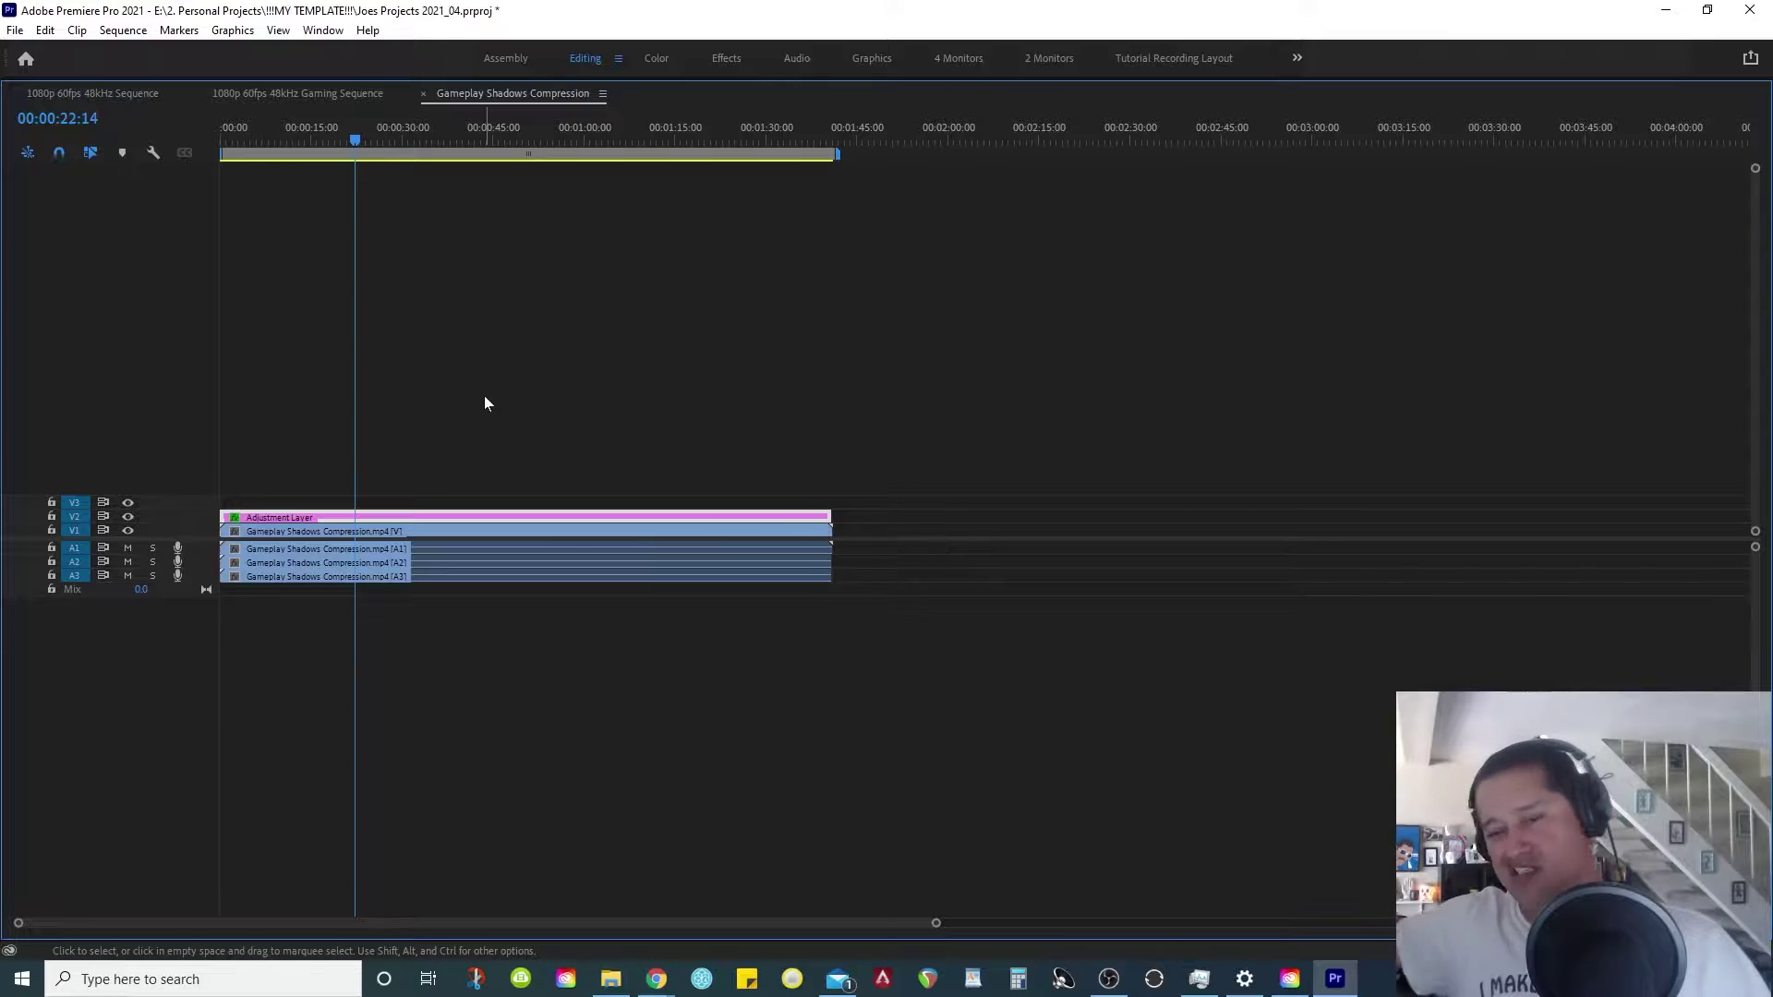
key(grave)
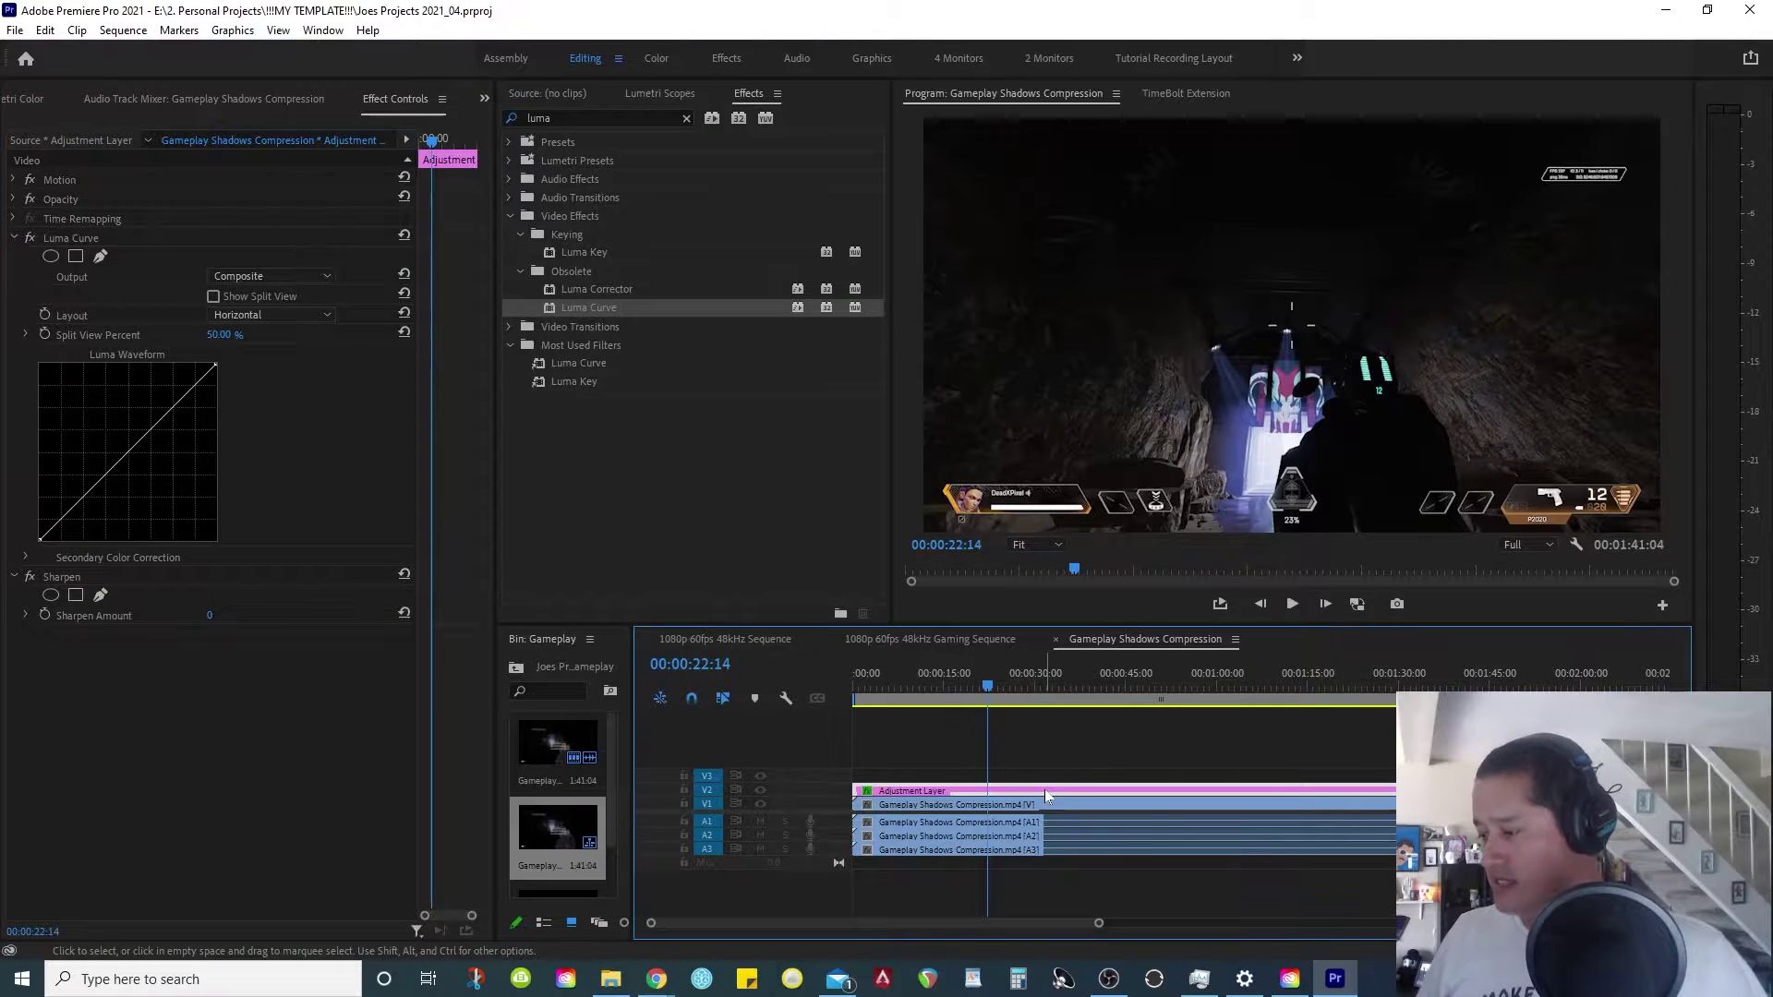
Display the Lumetri Scopes and pull the middle of the luma waveform curve steeply upward to brighten the shadows strongly.
click(131, 450)
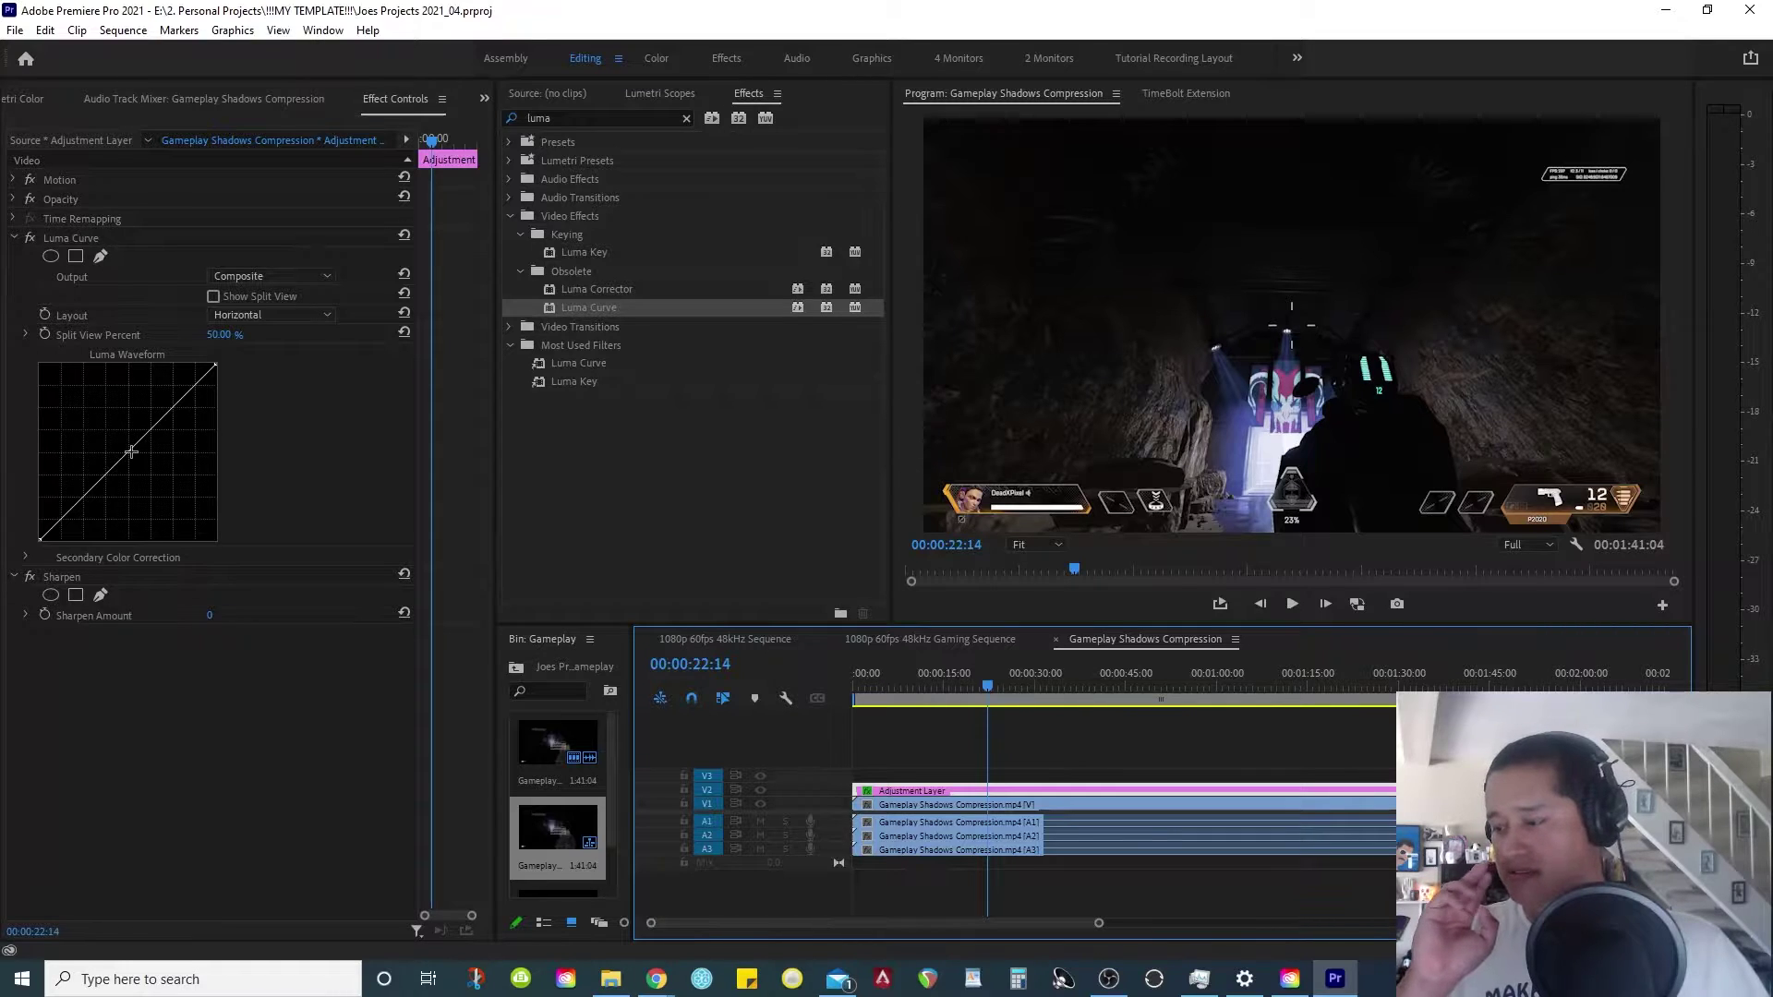
click(663, 94)
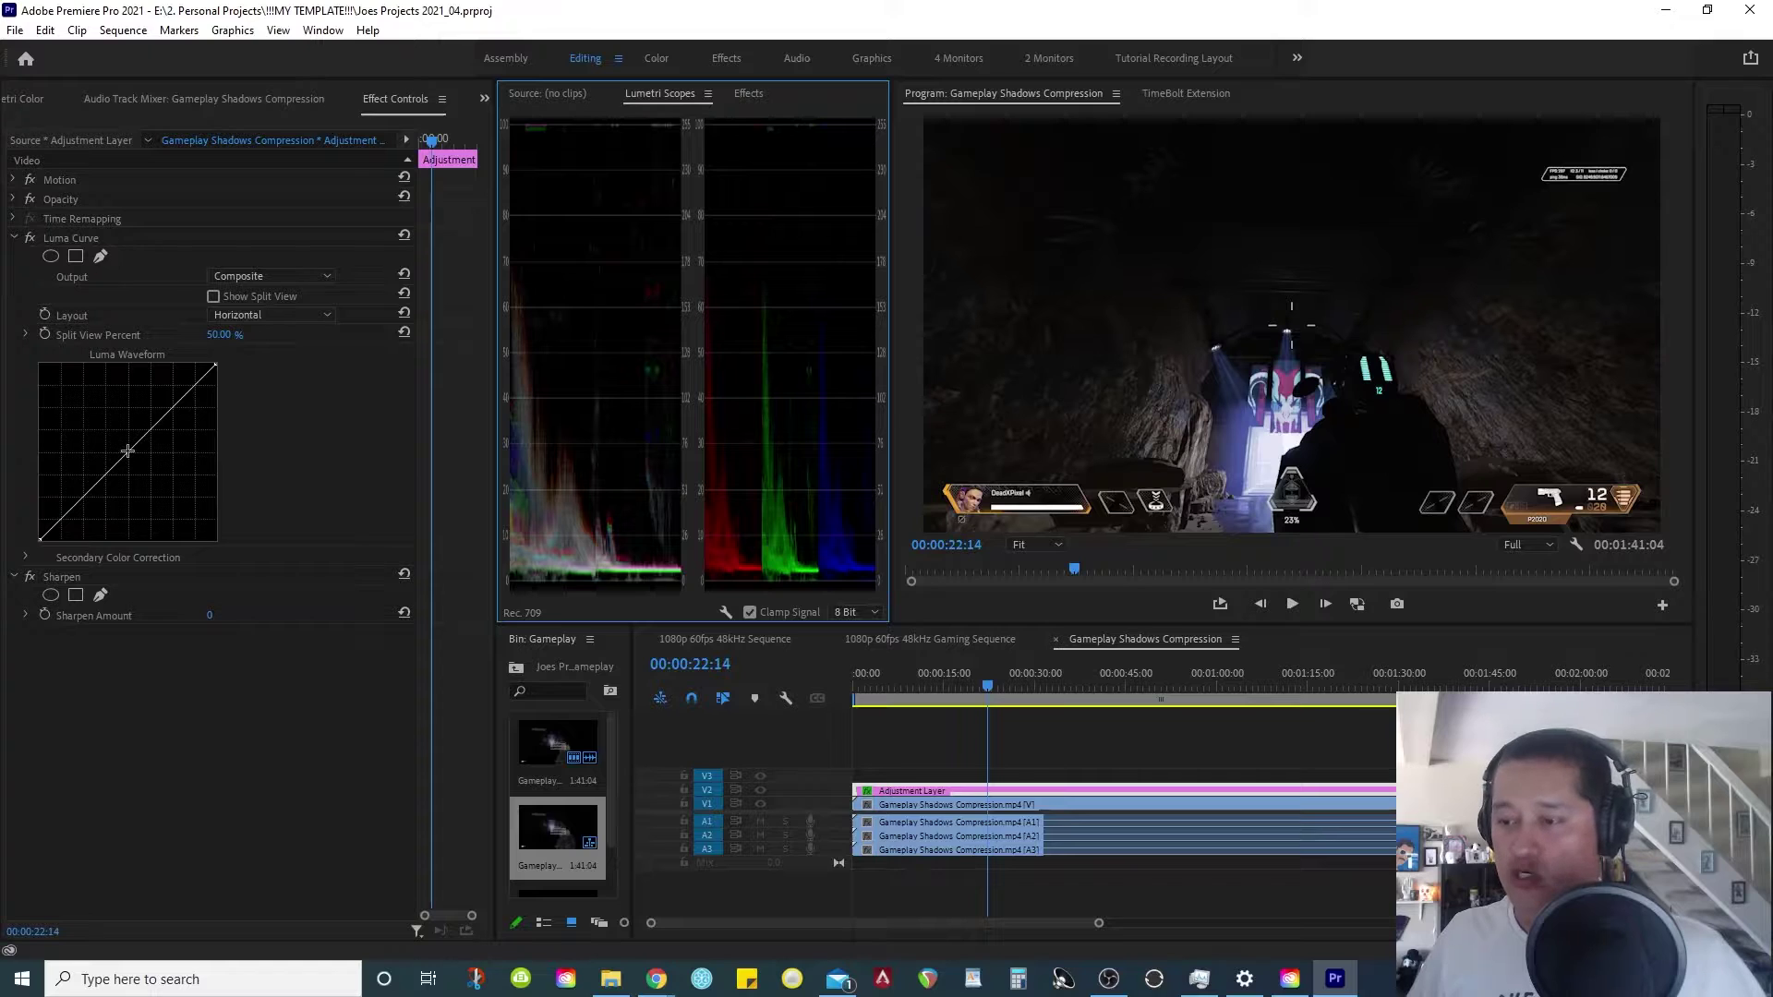
drag(125, 454, 101, 389)
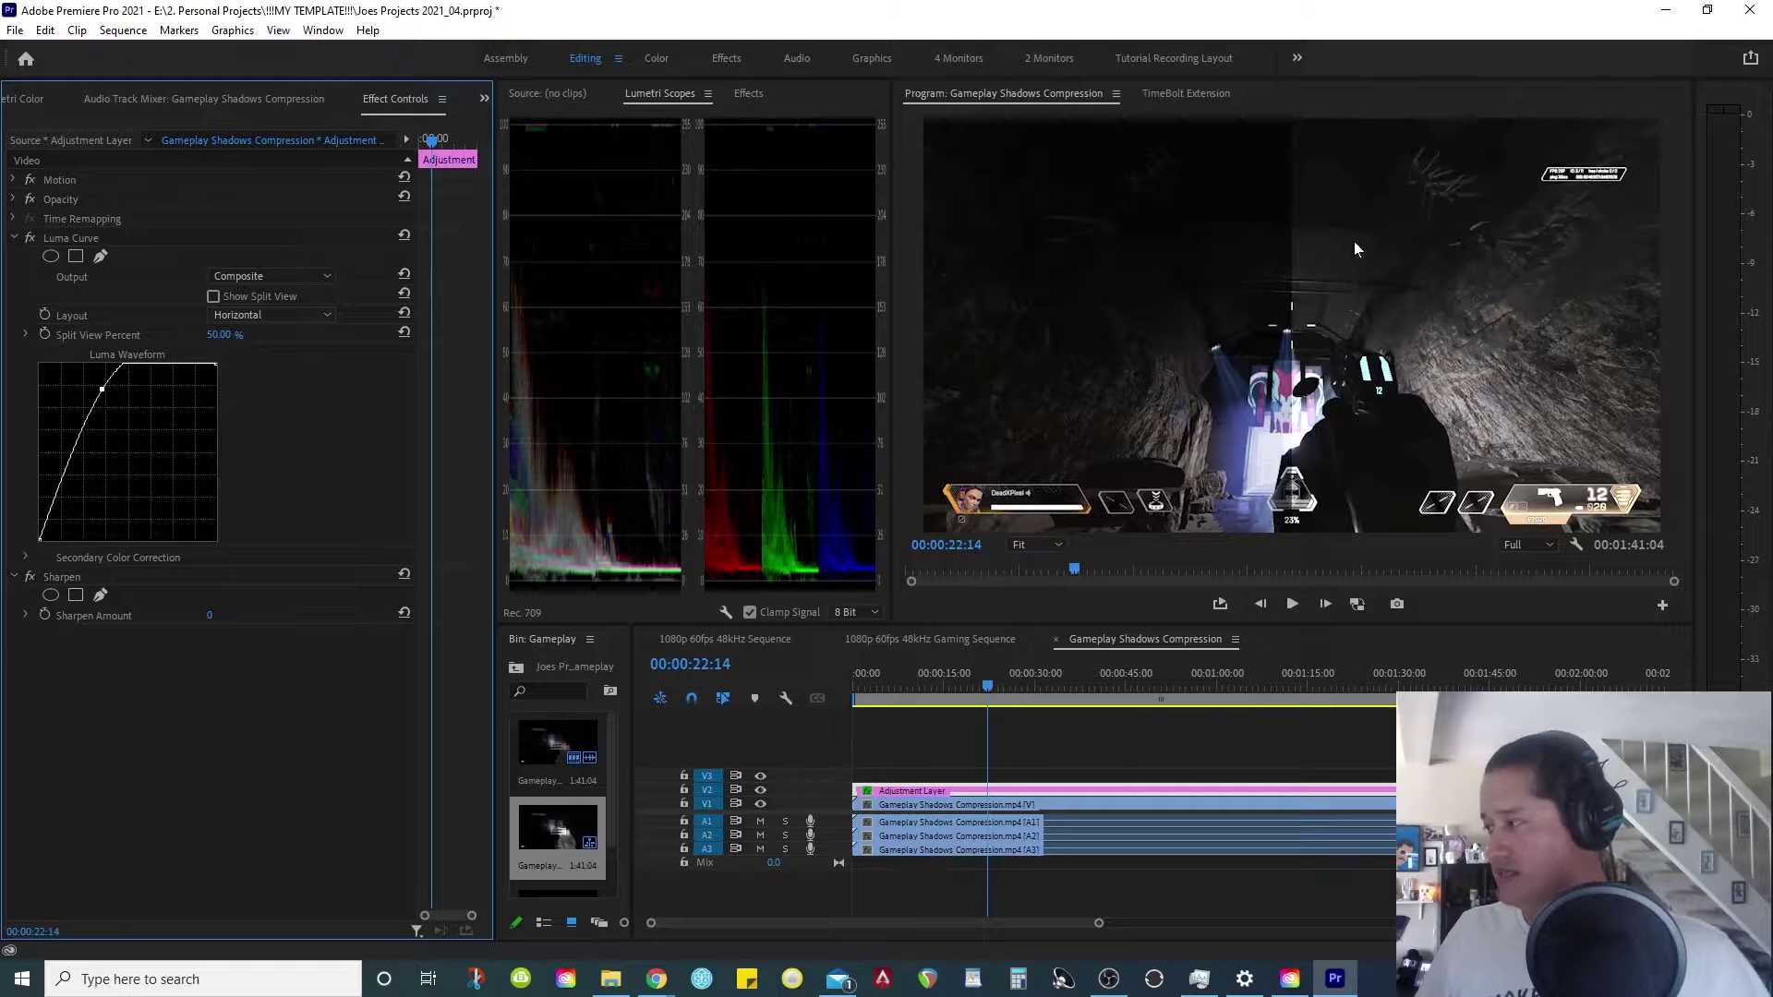
Expand the Motion settings, slide the adjustment layer horizontally across the frame for comparison, and return its horizontal position to 1920.
click(13, 180)
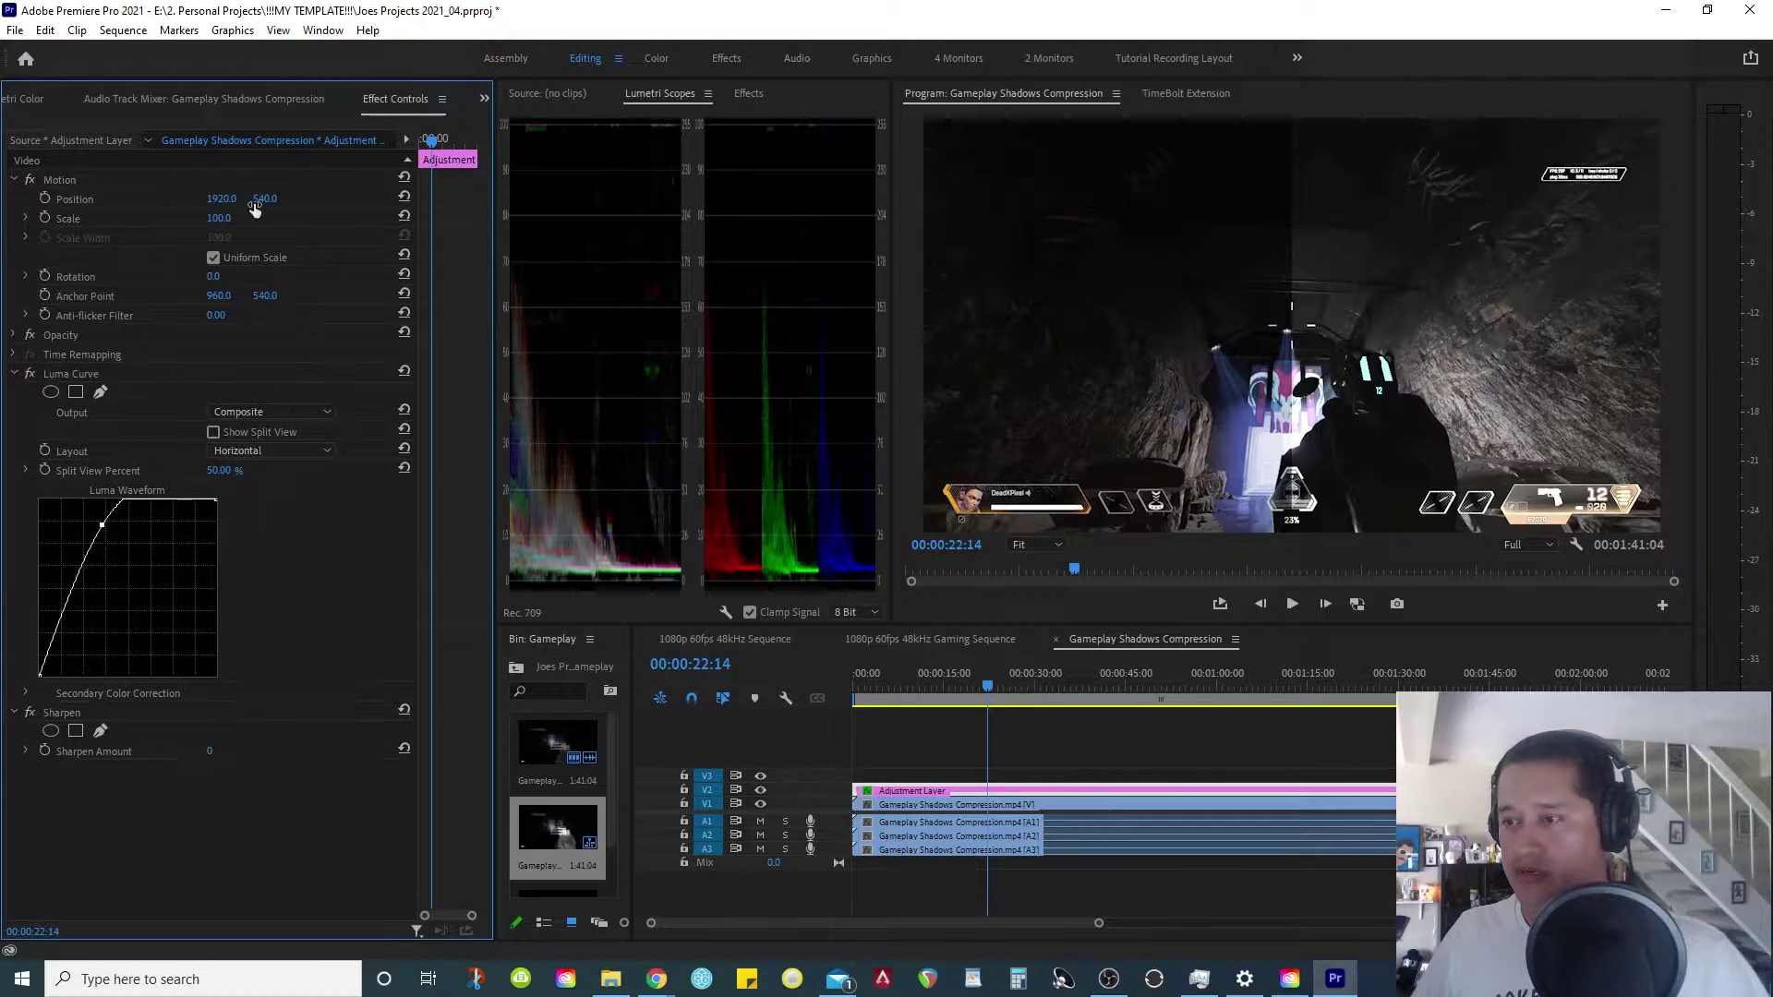
drag(222, 199, 987, 198)
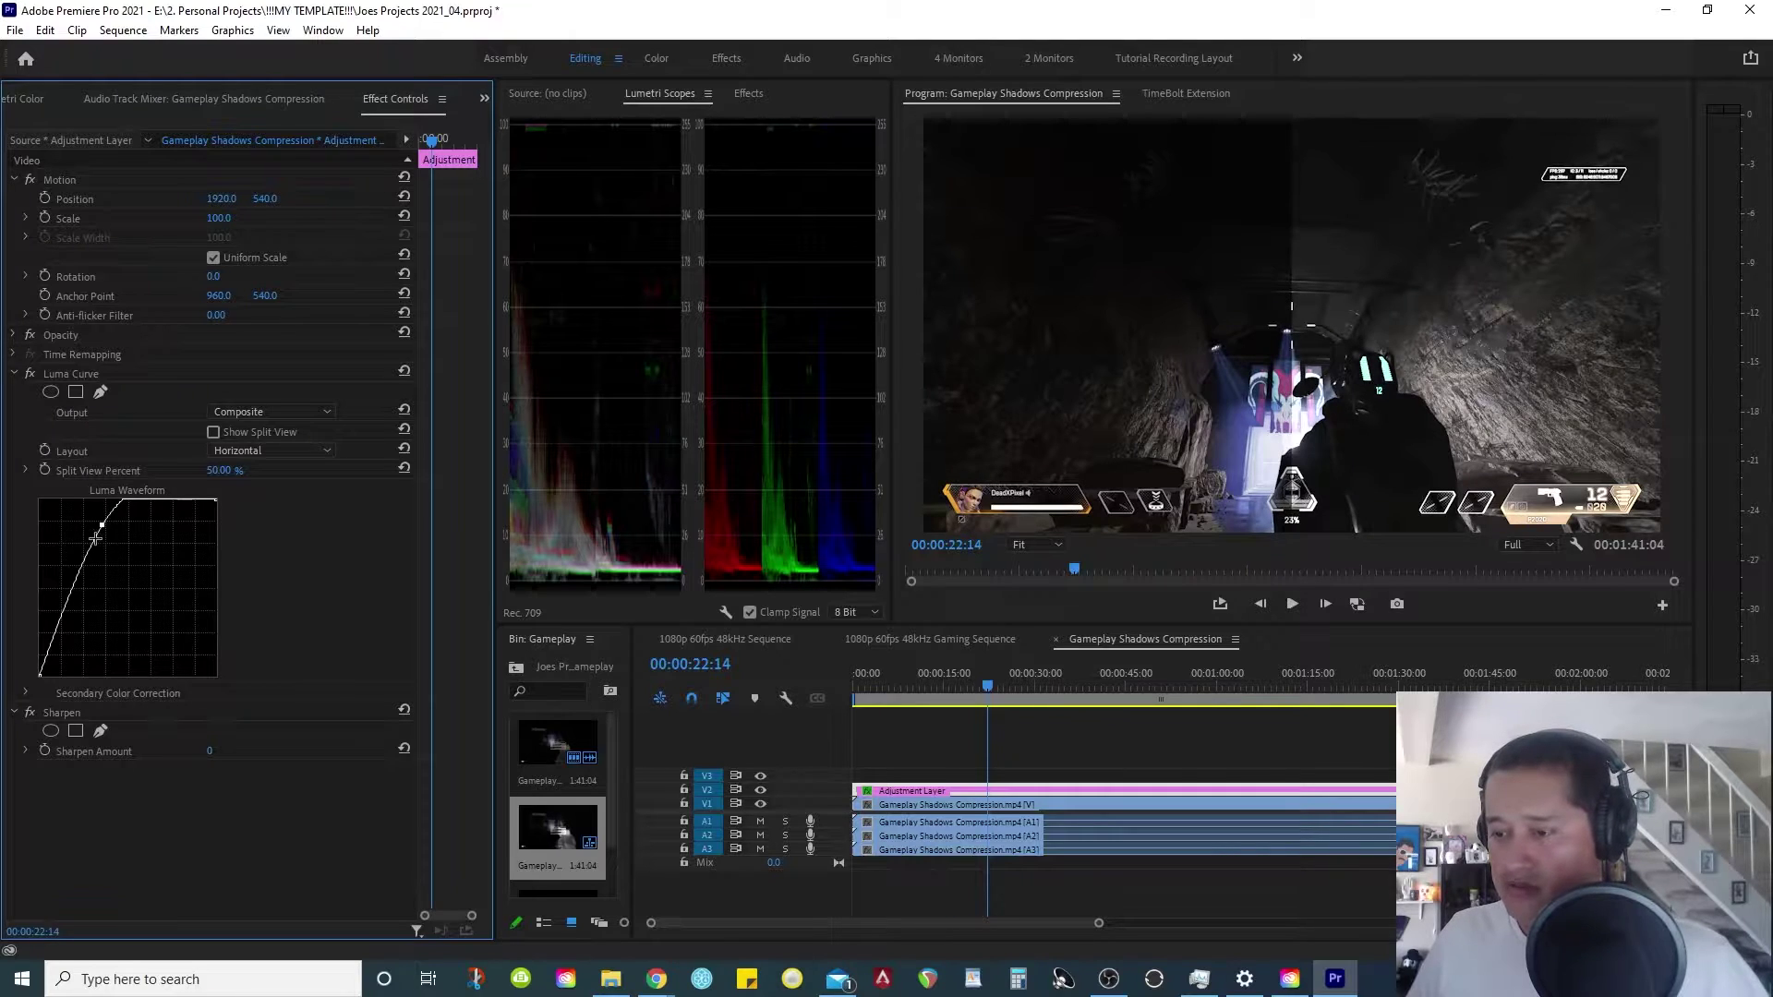
Lower the luma curve's point to a gentle upward bend and compare the scopes with Luma Curve off and on.
drag(103, 527, 120, 576)
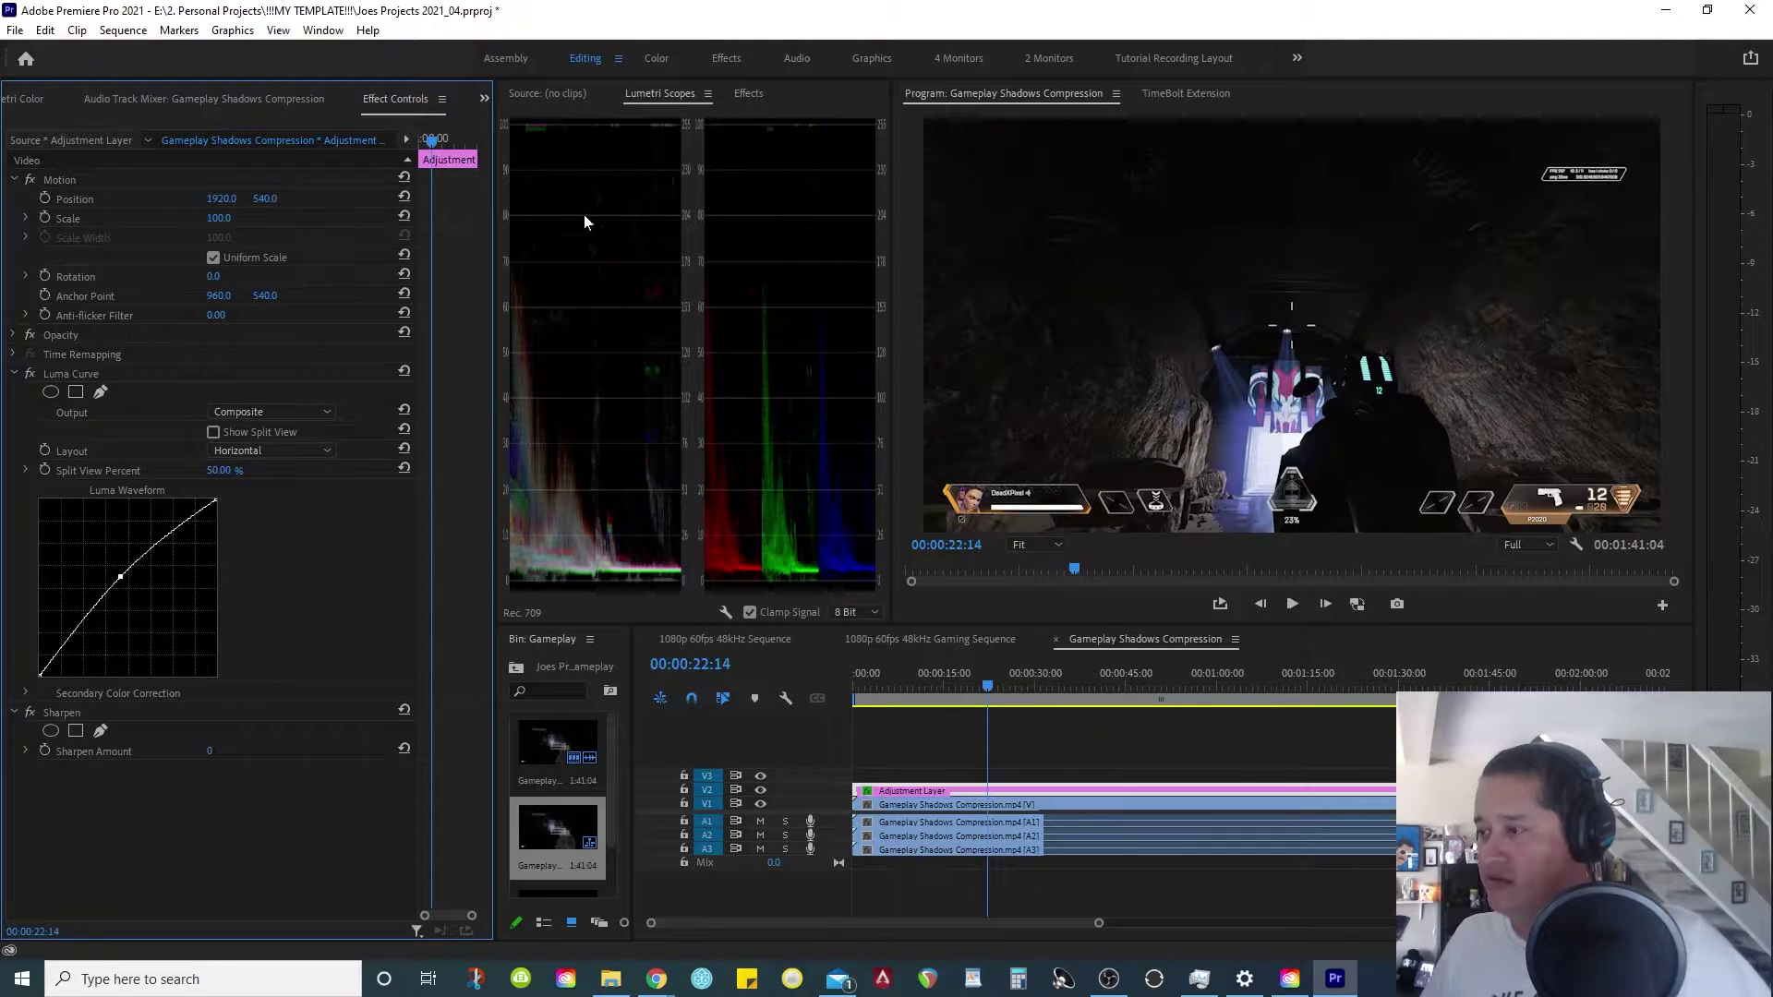
click(29, 372)
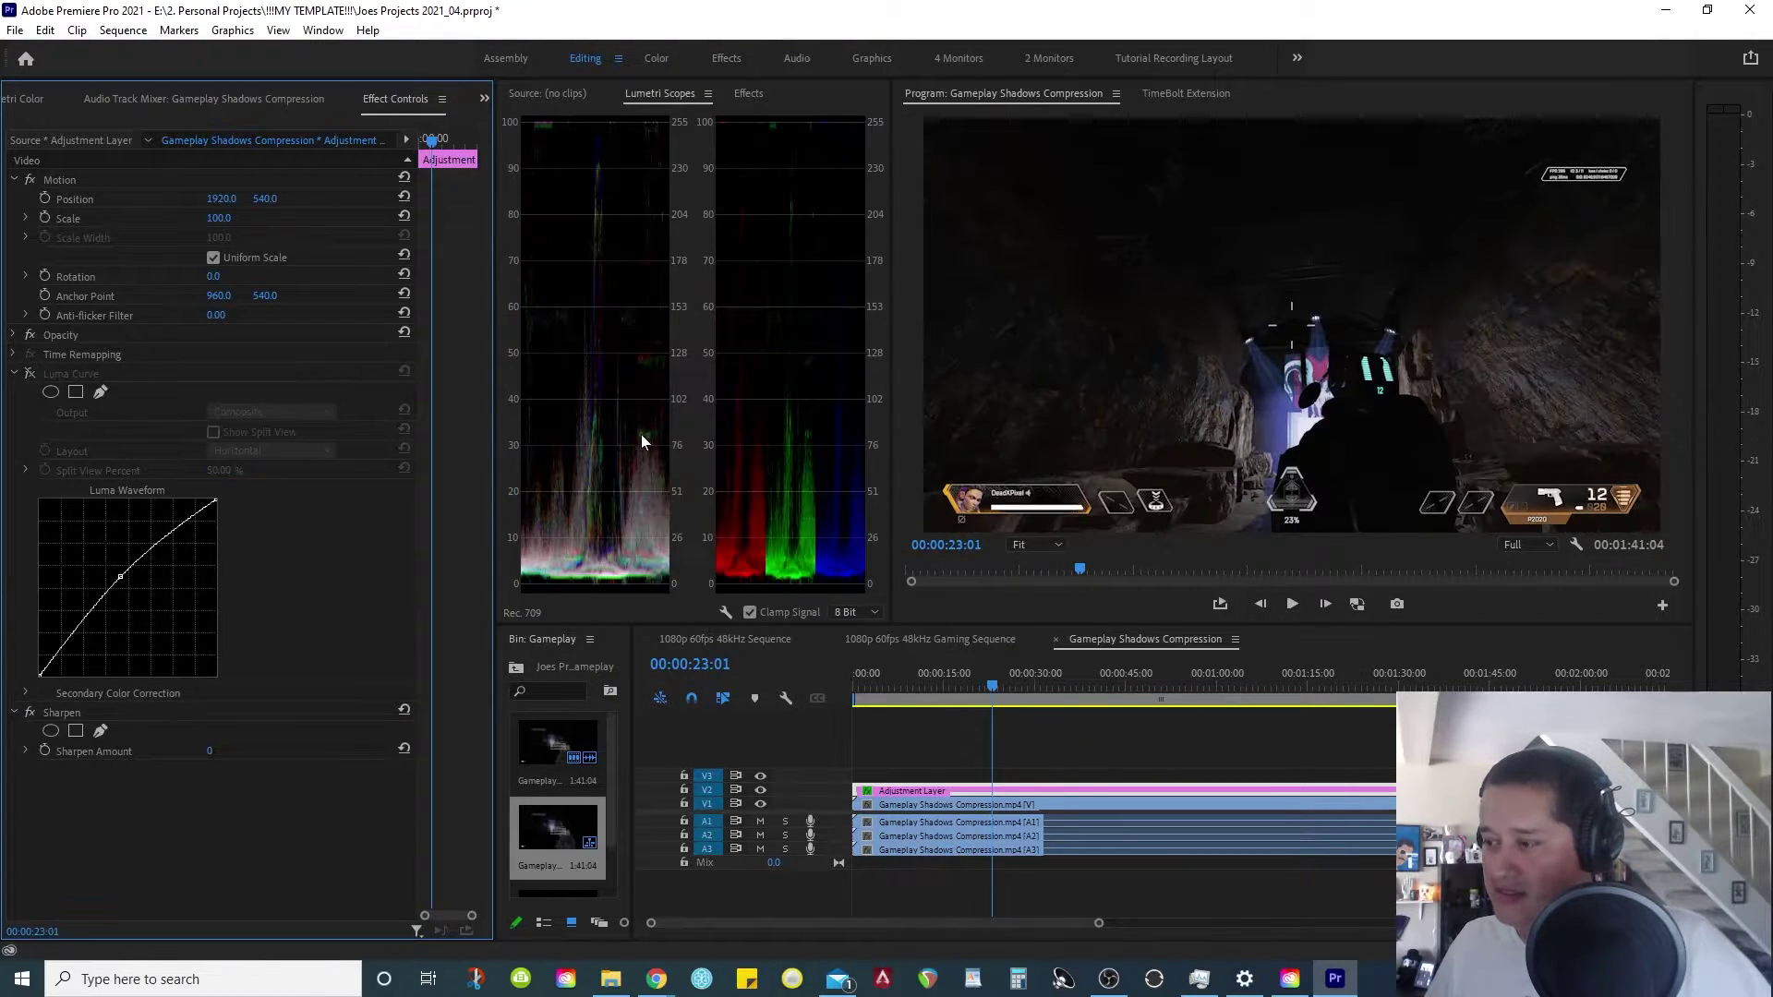
click(31, 374)
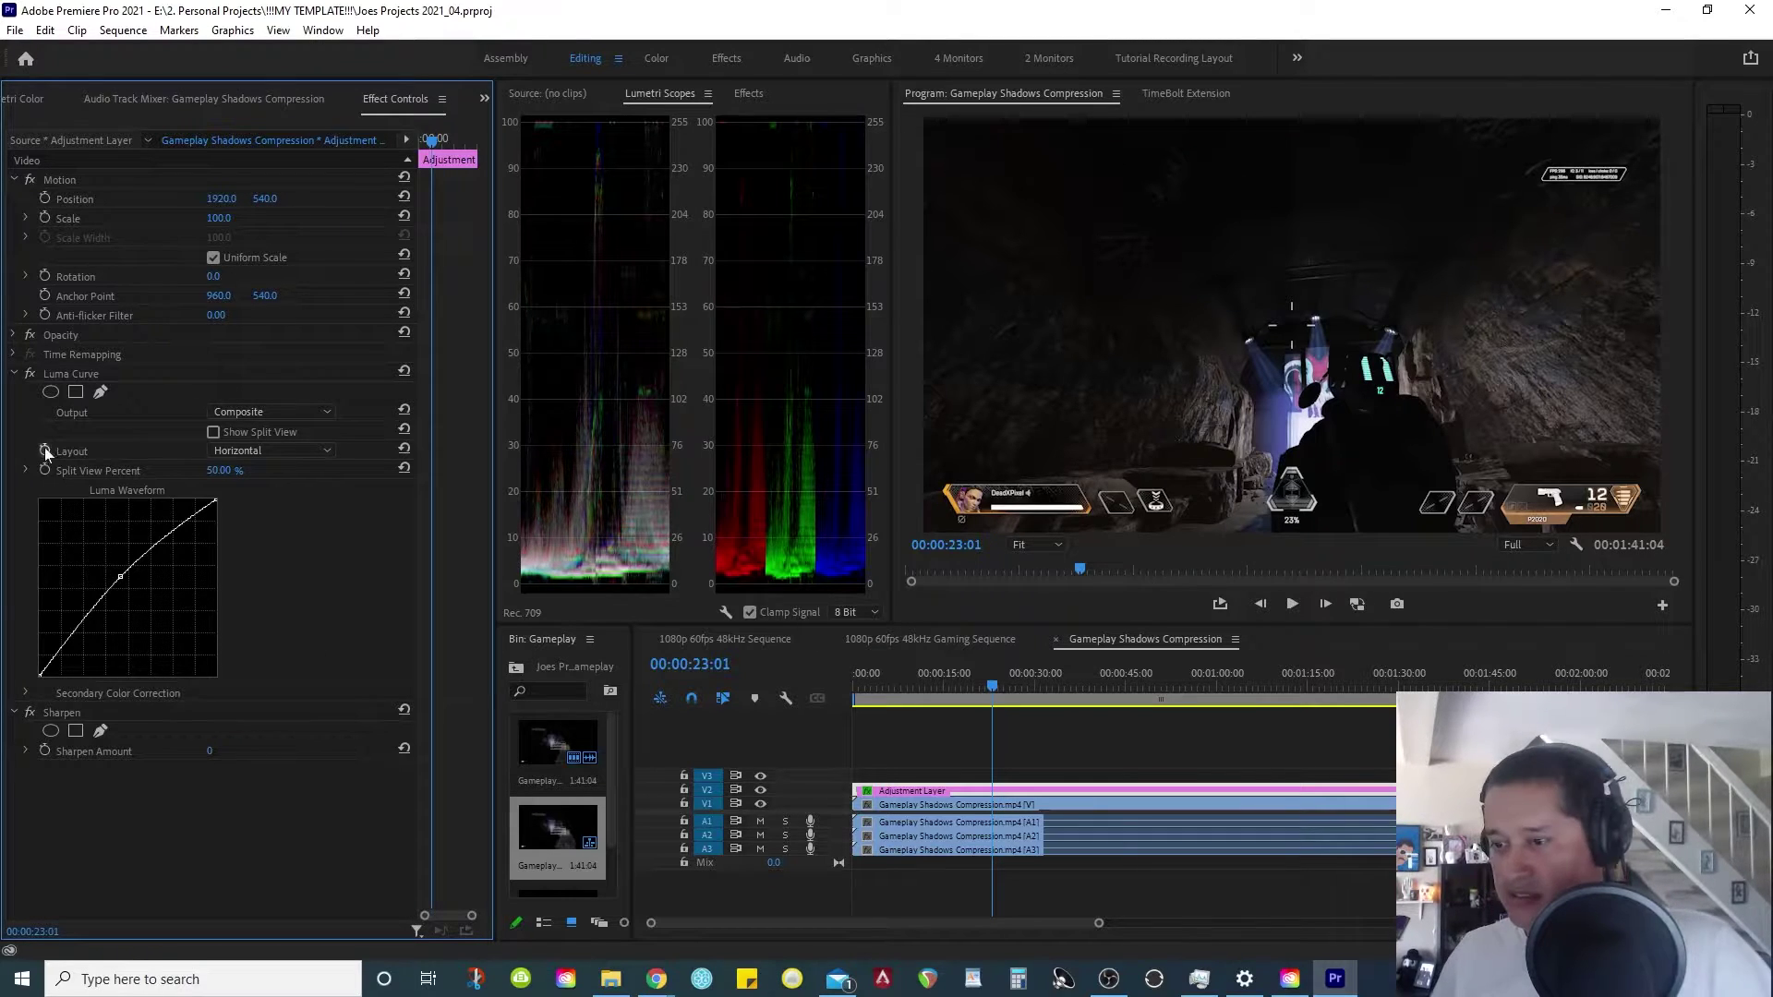
click(30, 373)
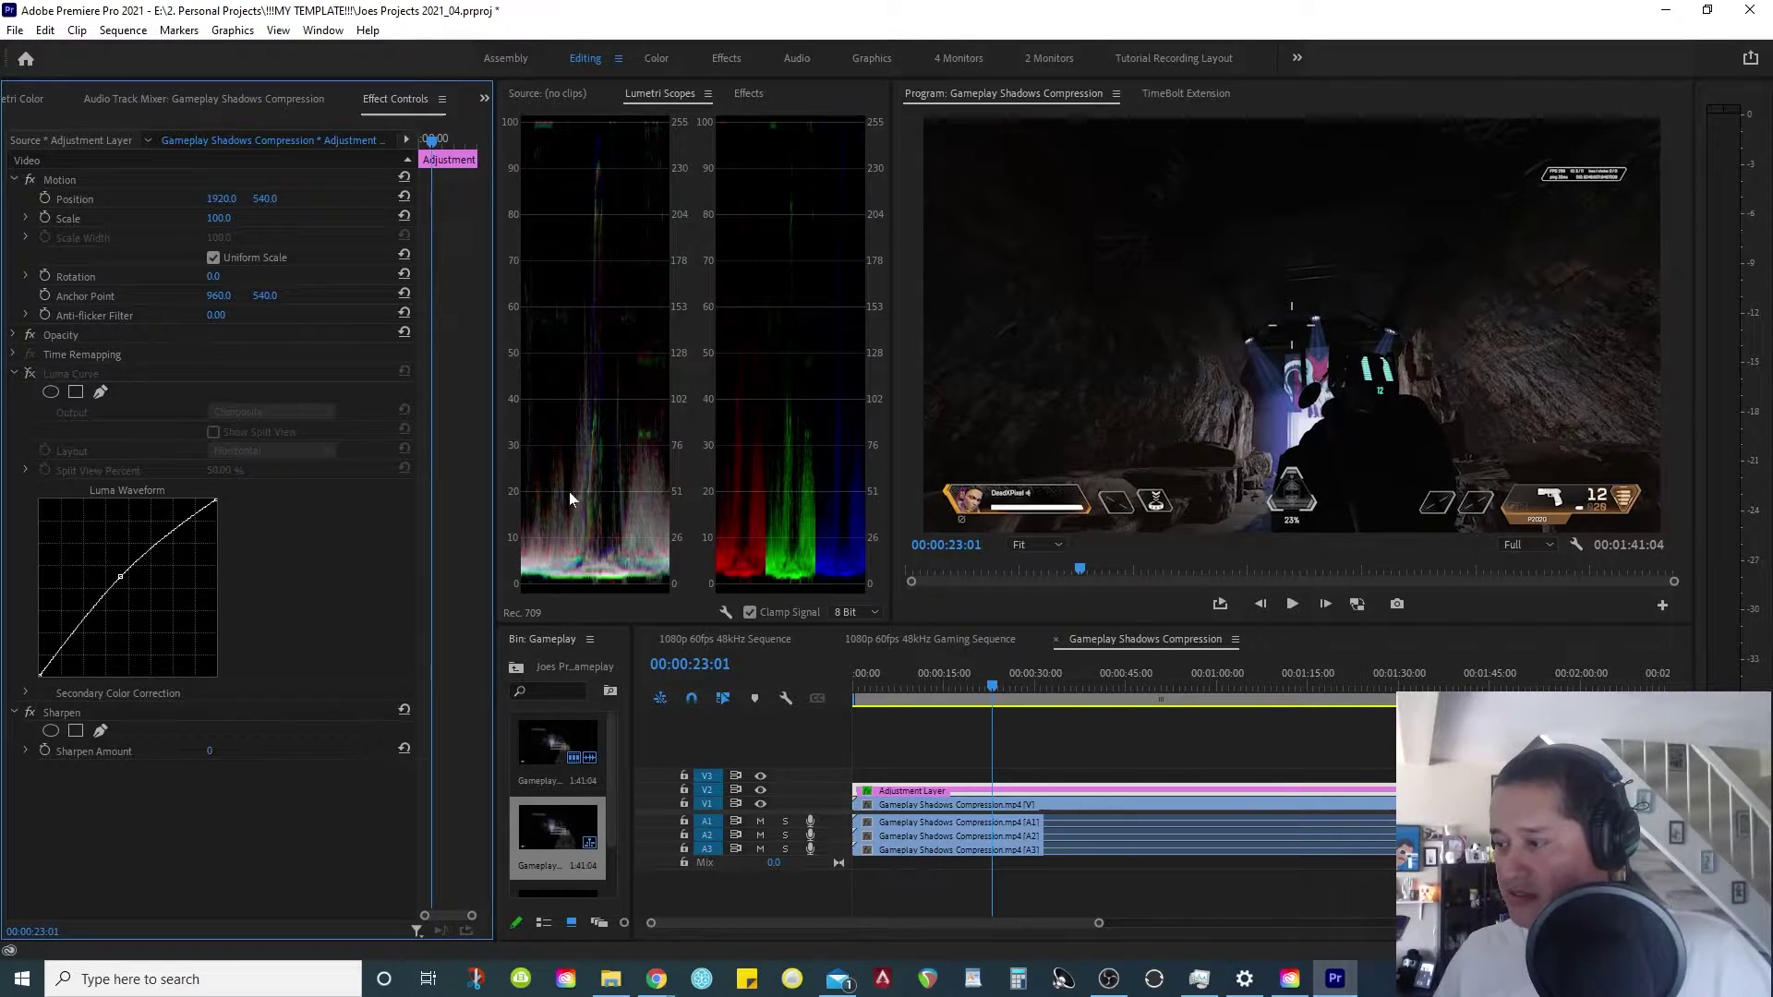
click(29, 373)
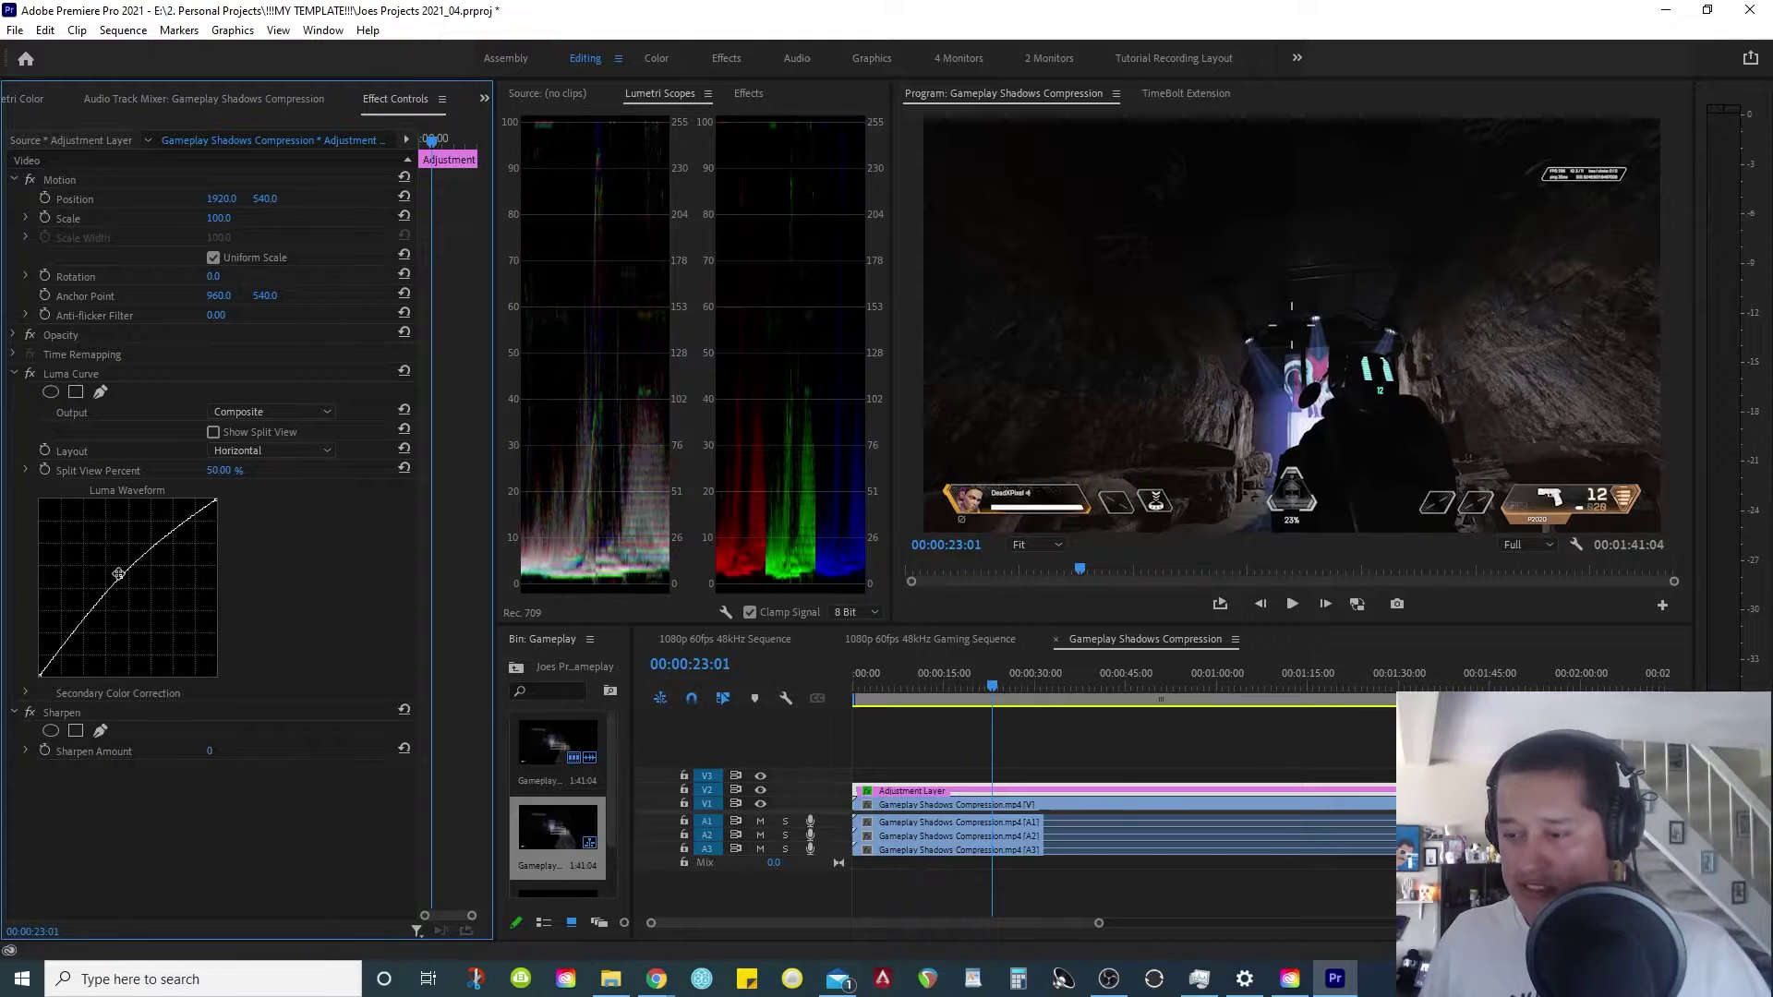
Set the adjustment layer's Sharpen Amount to 10.
click(64, 720)
click(214, 751)
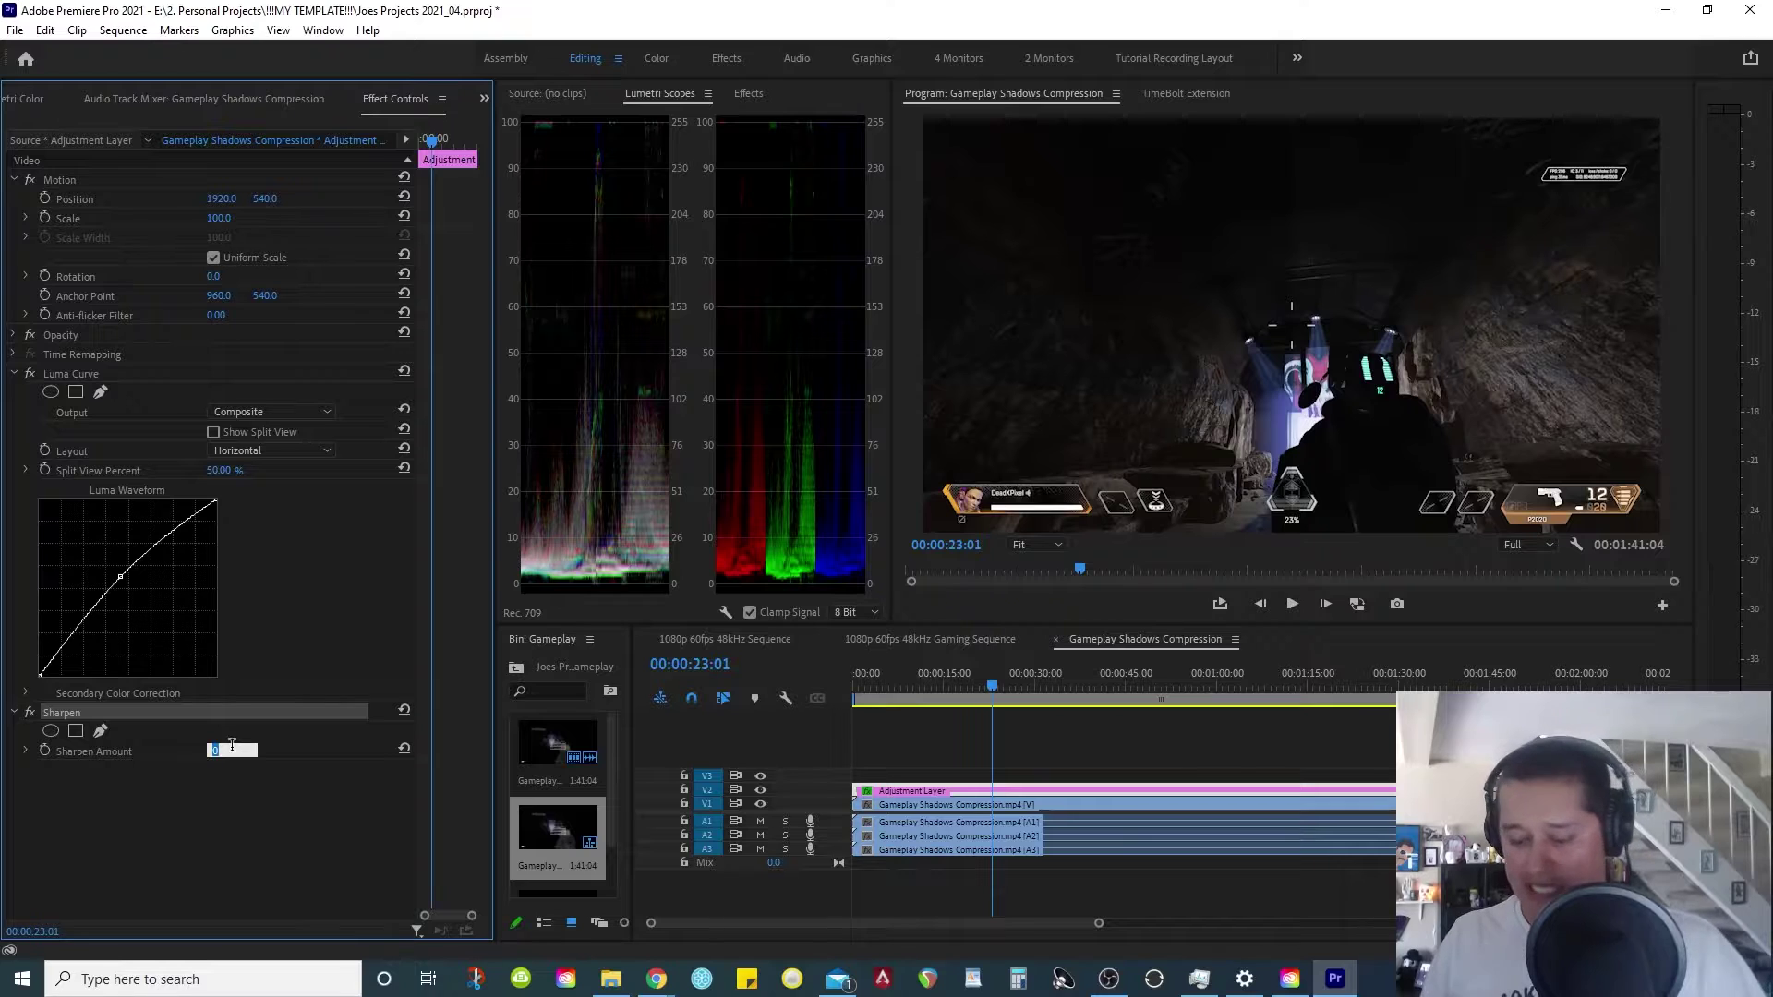
text(10)
key(Return)
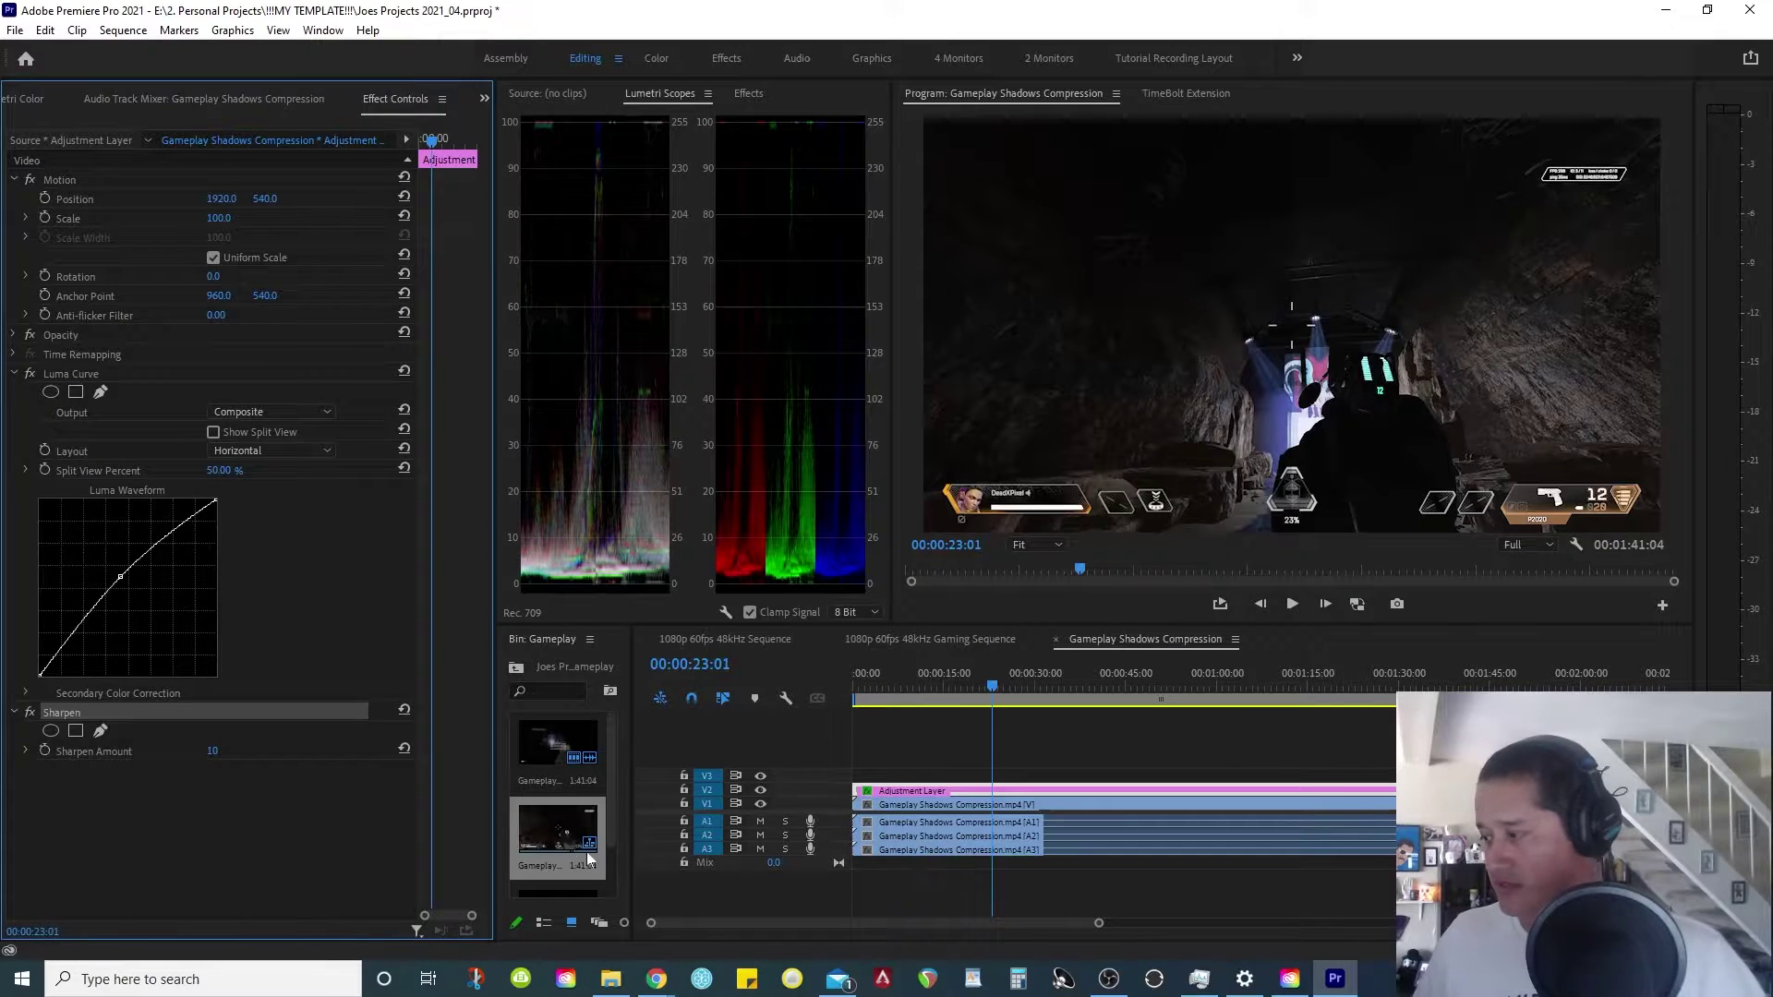
Review the corrected footage in the enlarged program preview up to 00:00:35:22 and save the project.
key(grave)
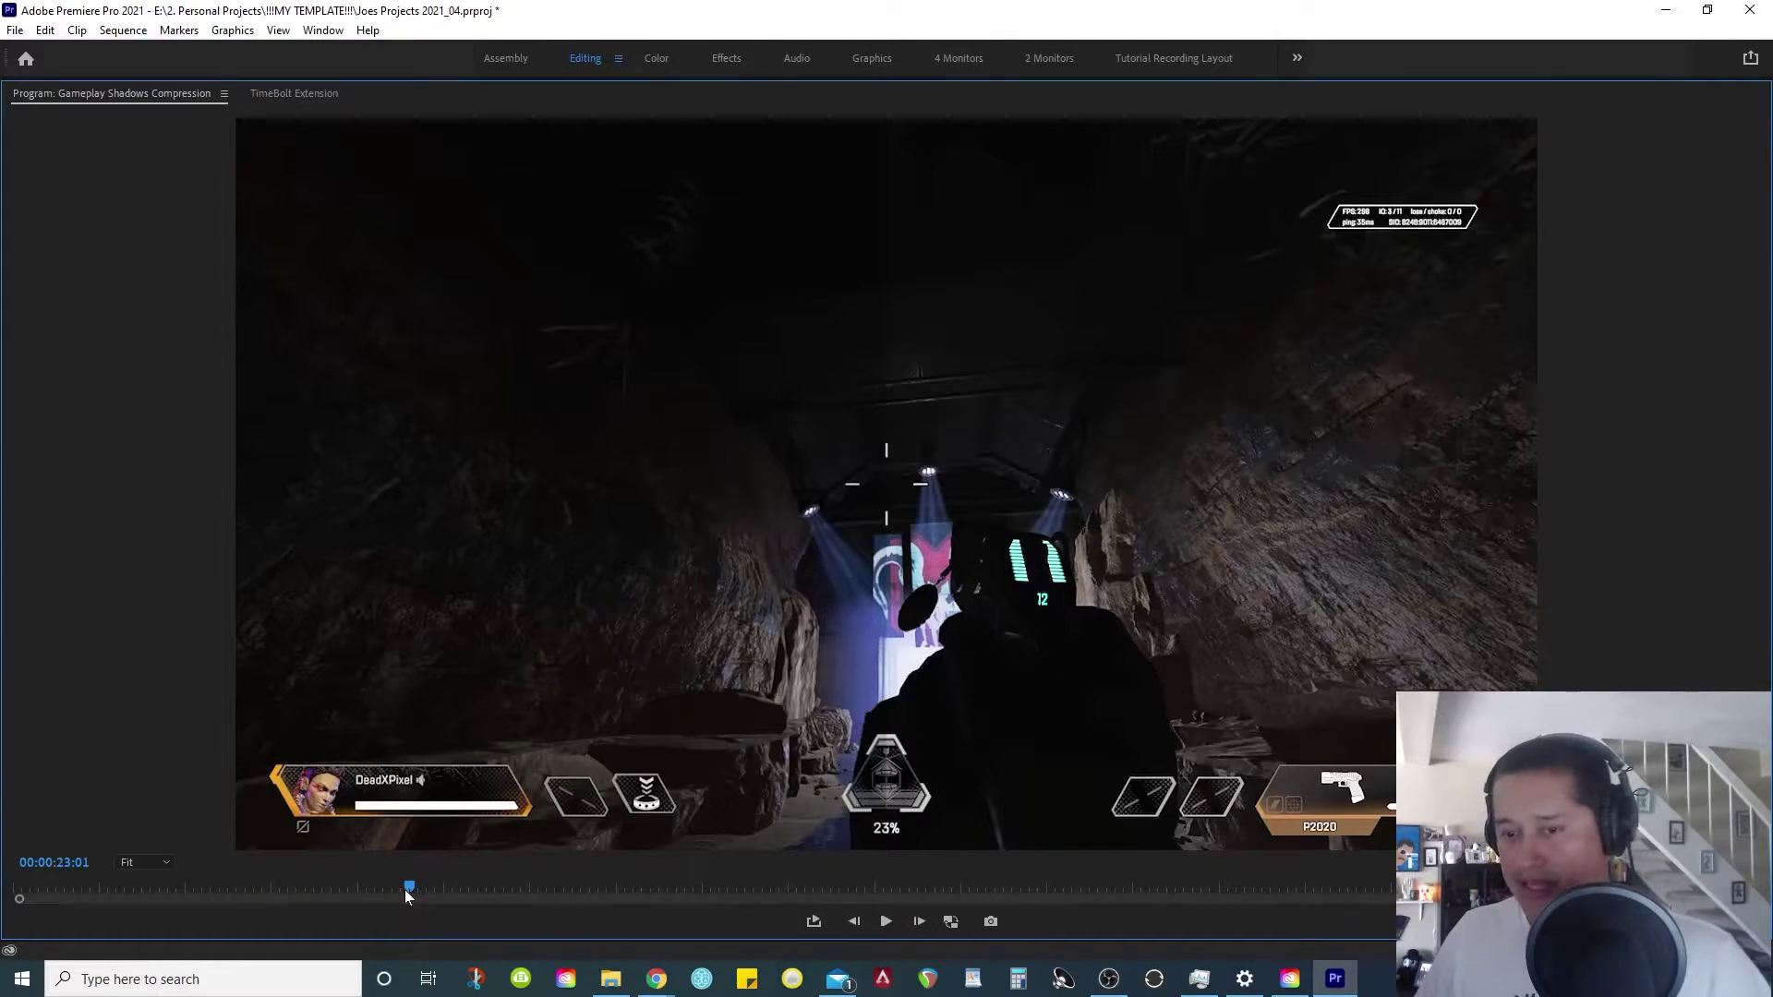
key(space)
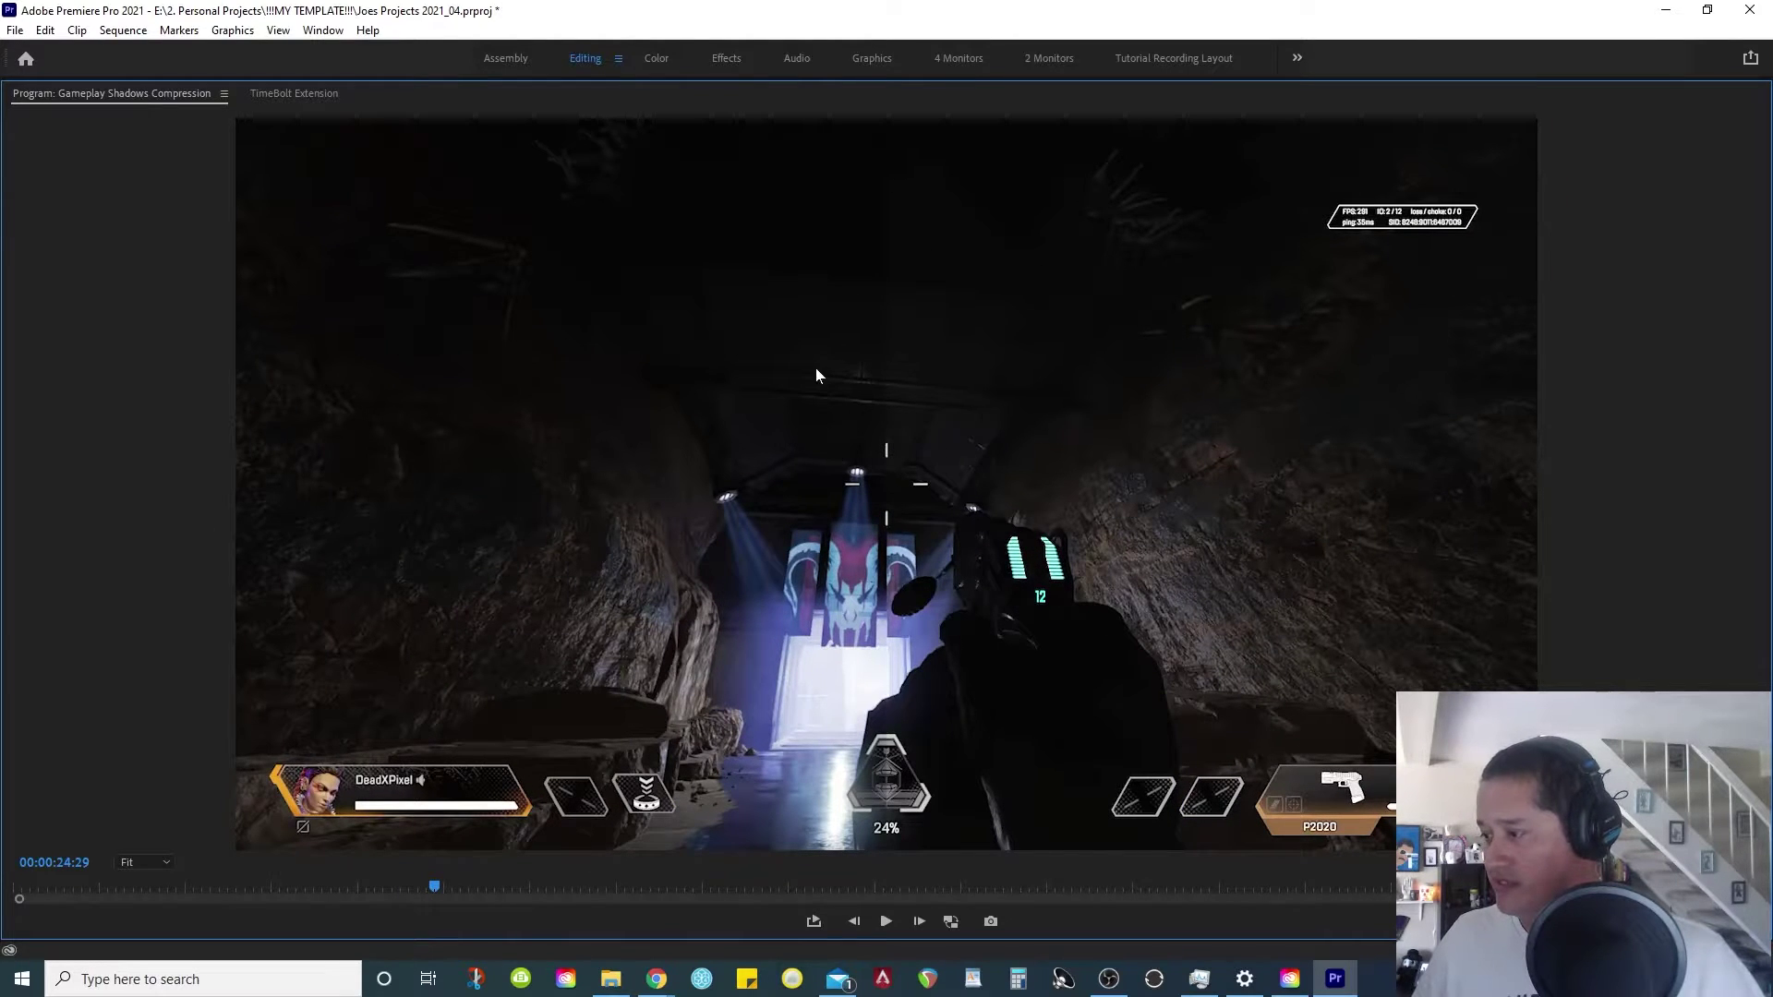
drag(437, 891, 486, 892)
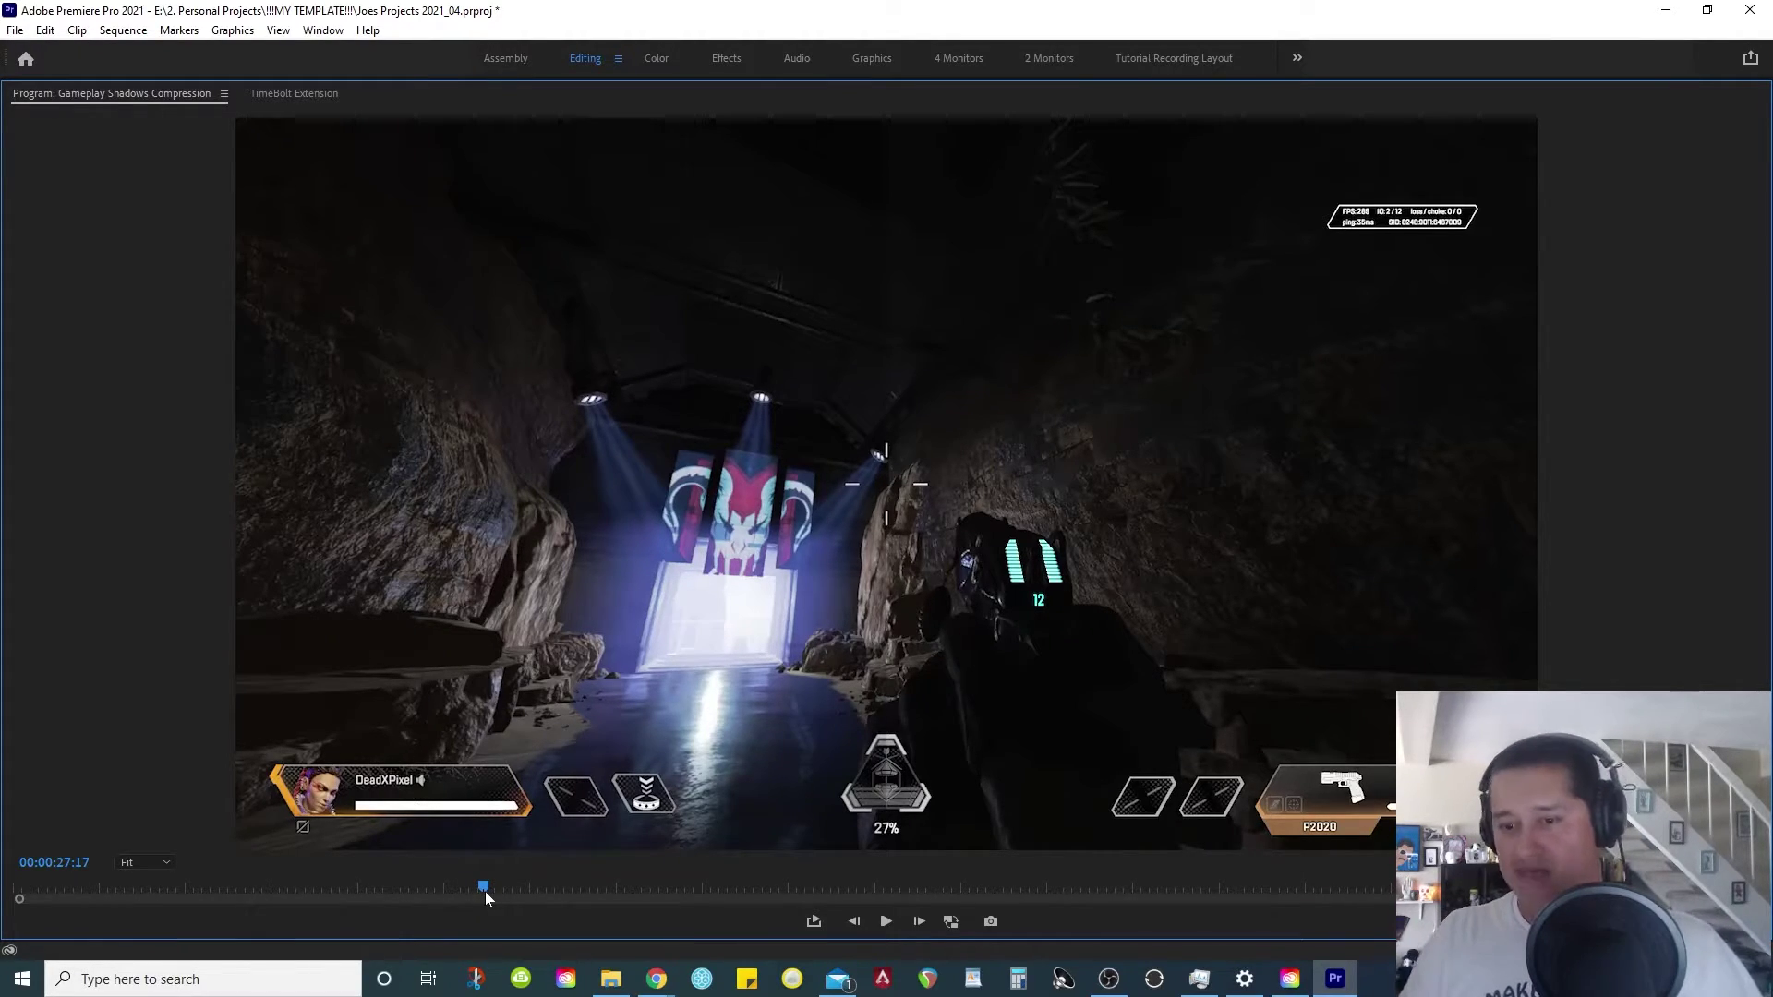
key(ctrl+s)
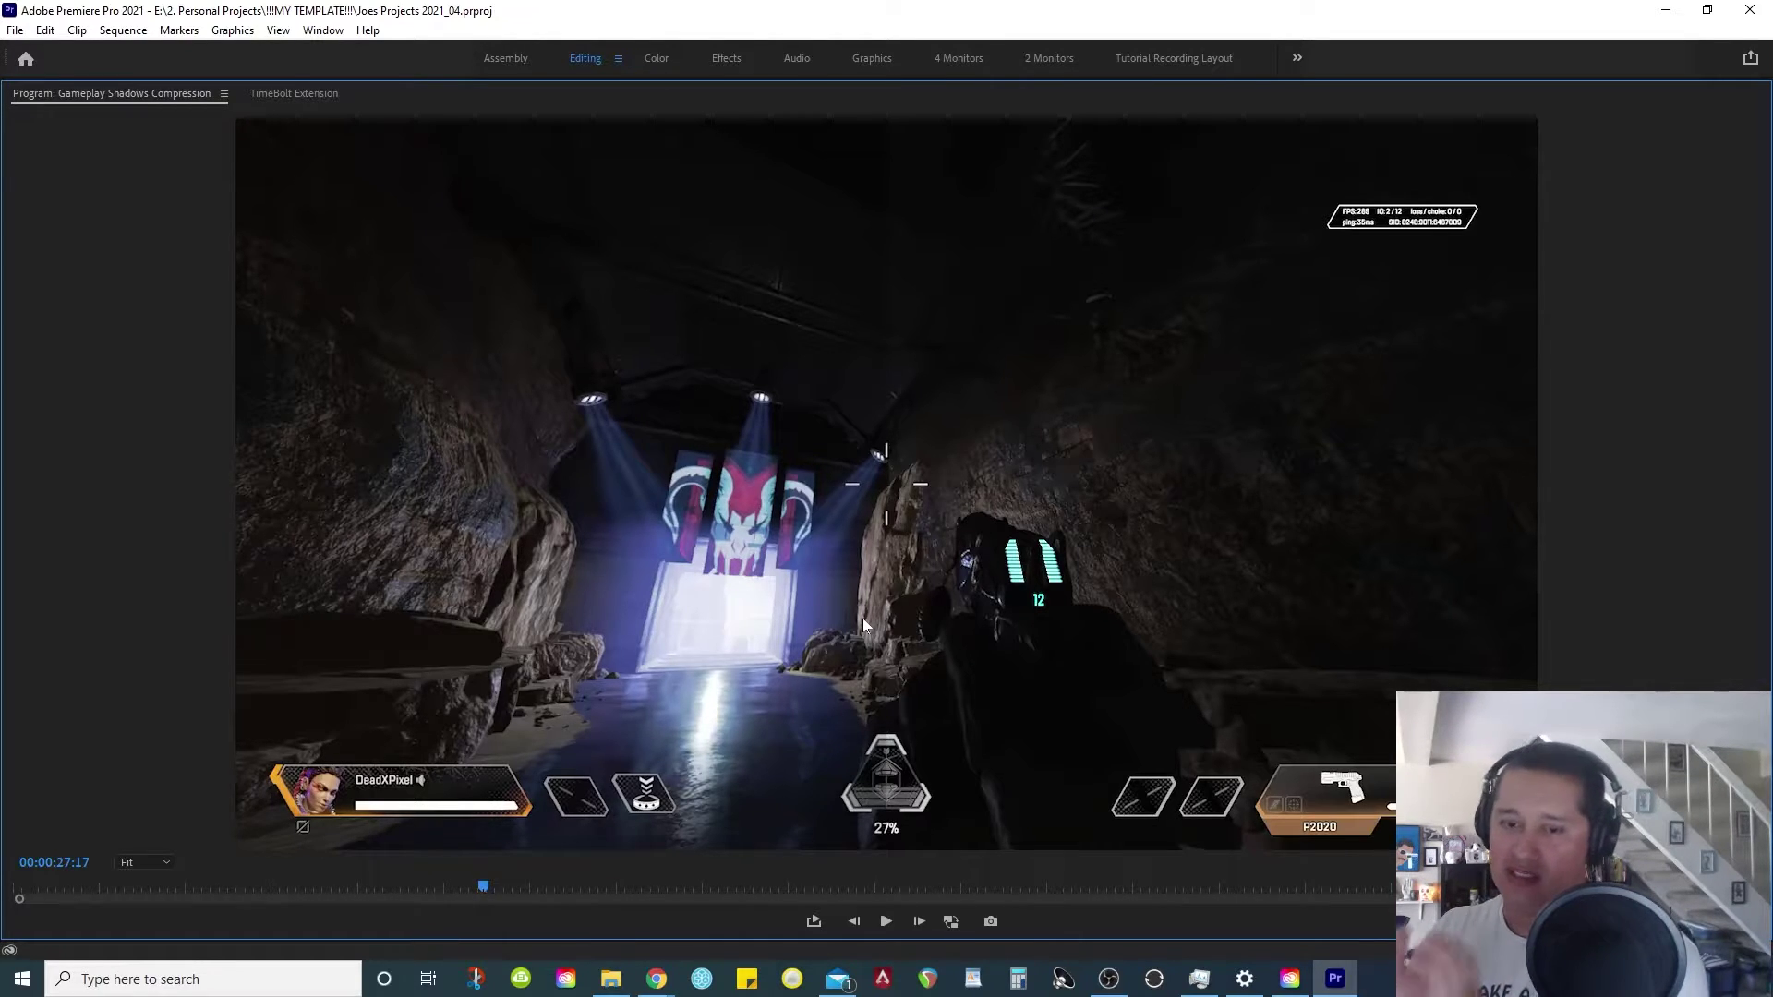
drag(606, 892, 622, 898)
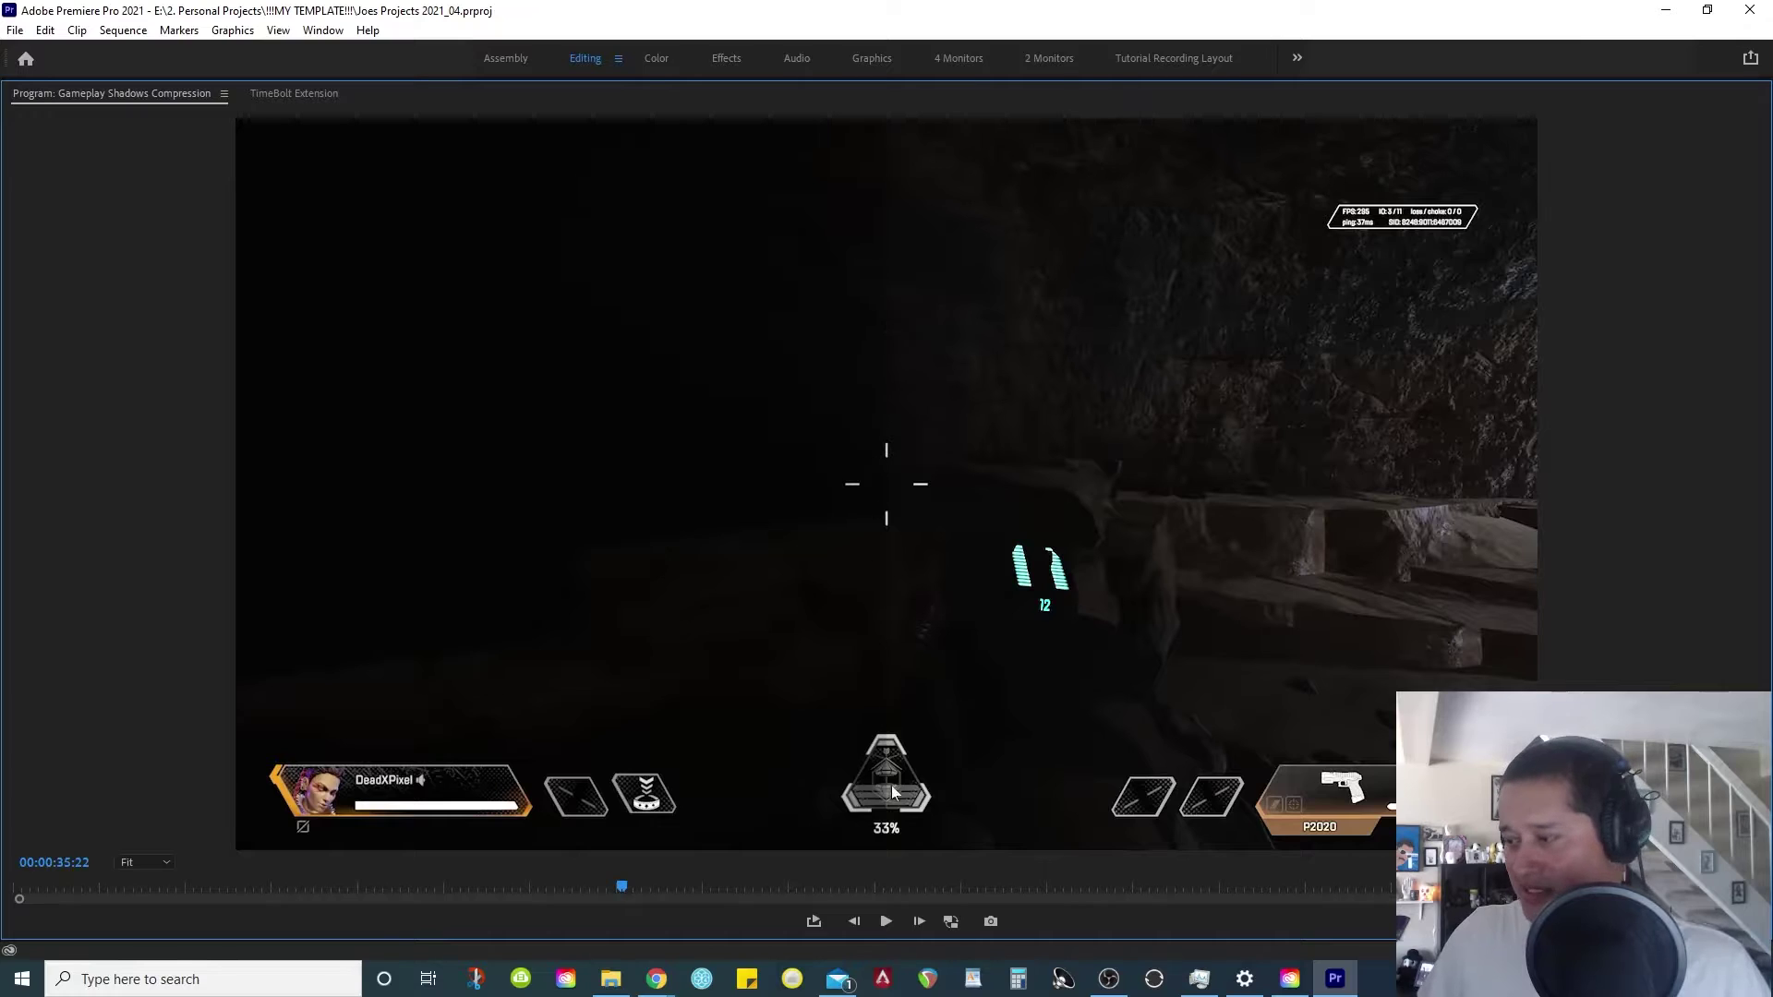
Scrub the enlarged preview between about 00:00:40:40 and 00:00:44:00 and examine the dark cave walls on the filtered and unfiltered halves.
key(Up)
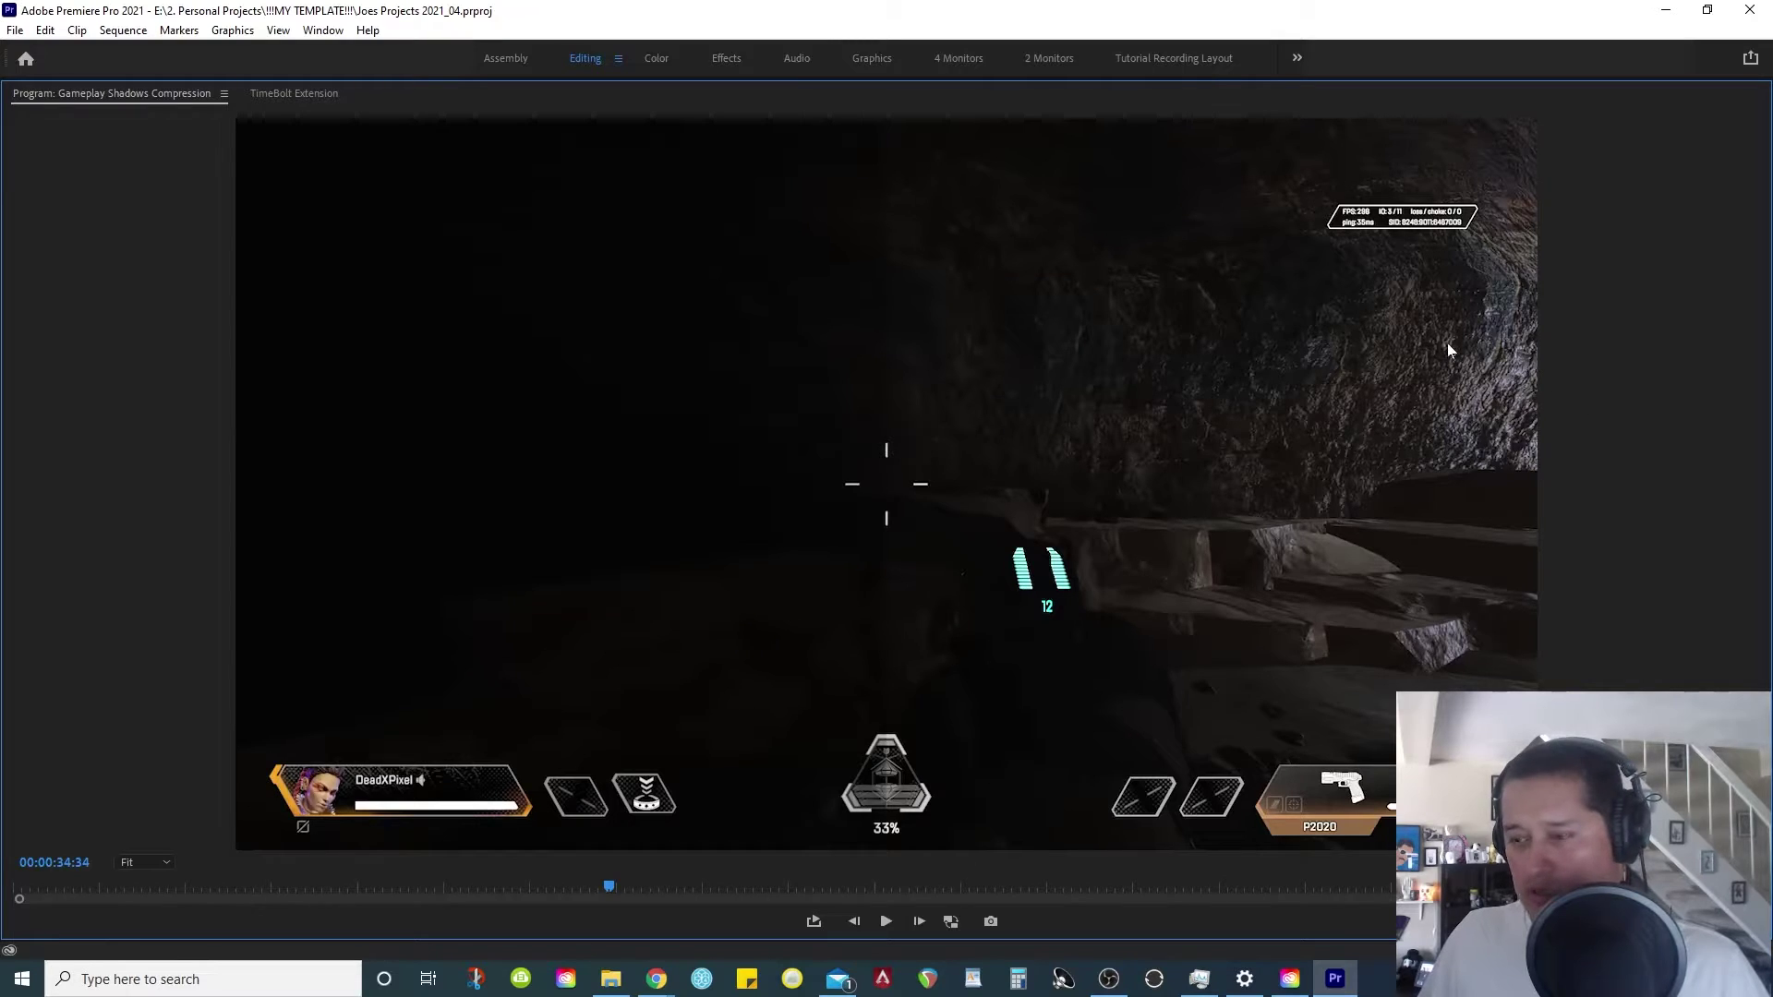
key(Down)
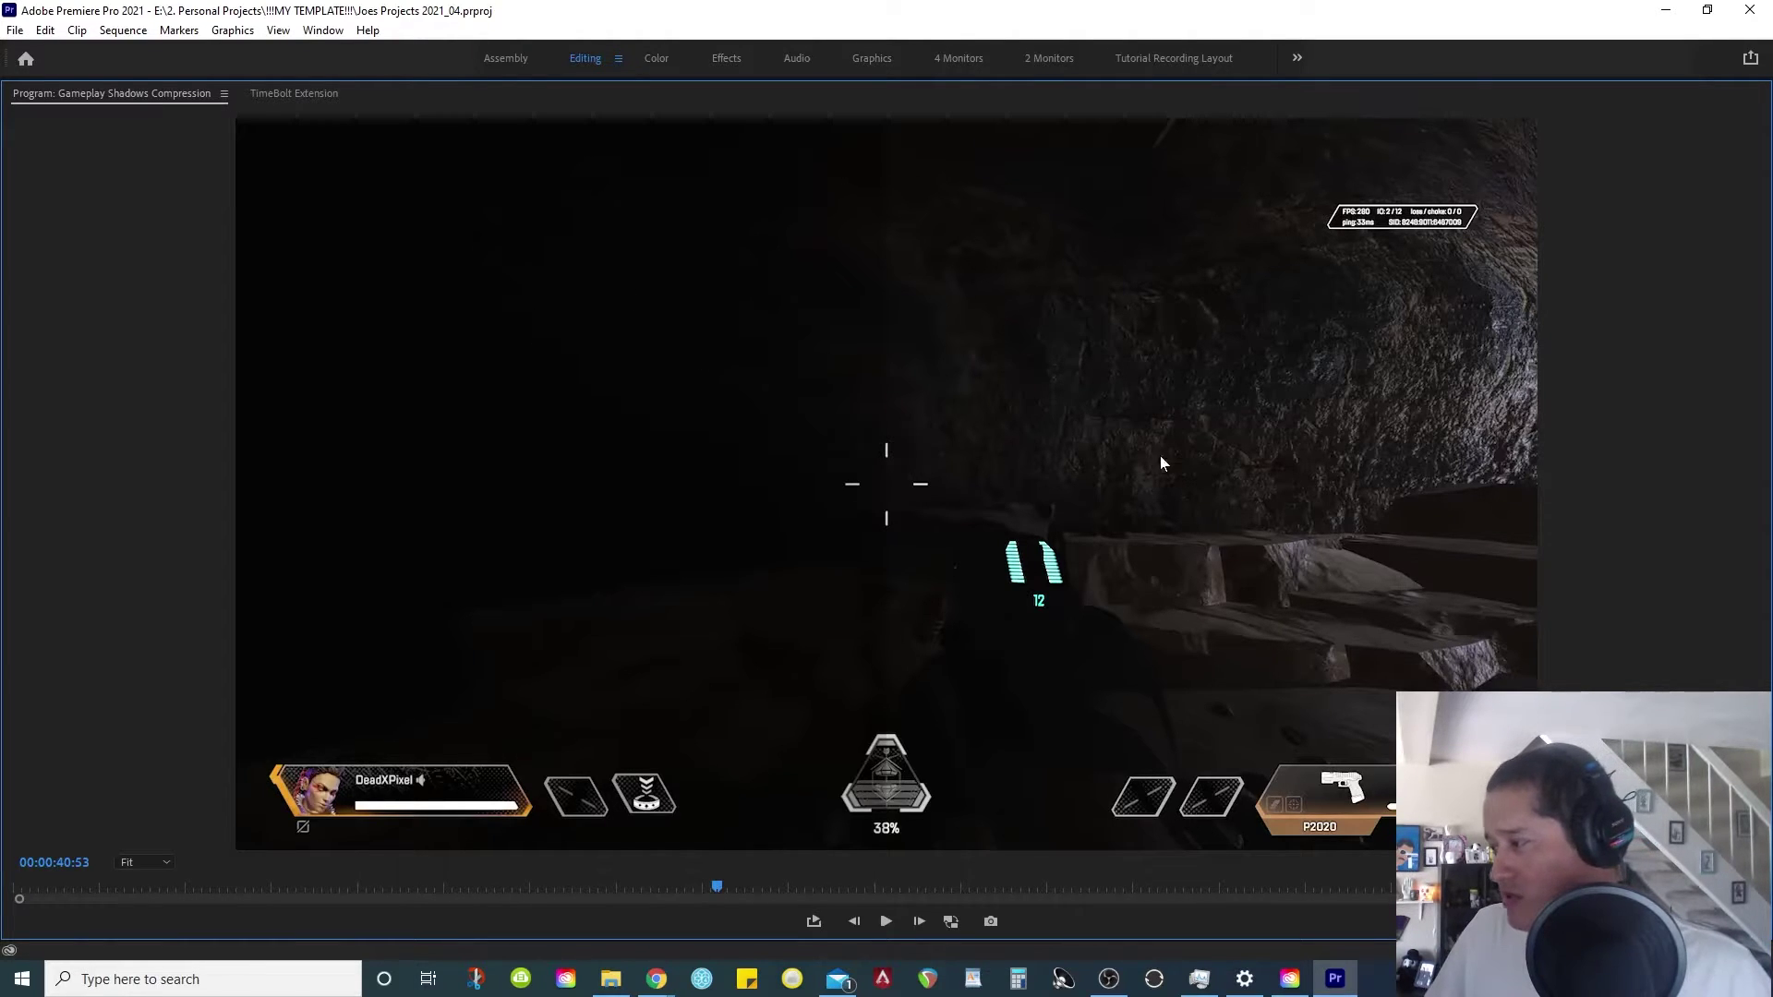
drag(721, 887, 754, 889)
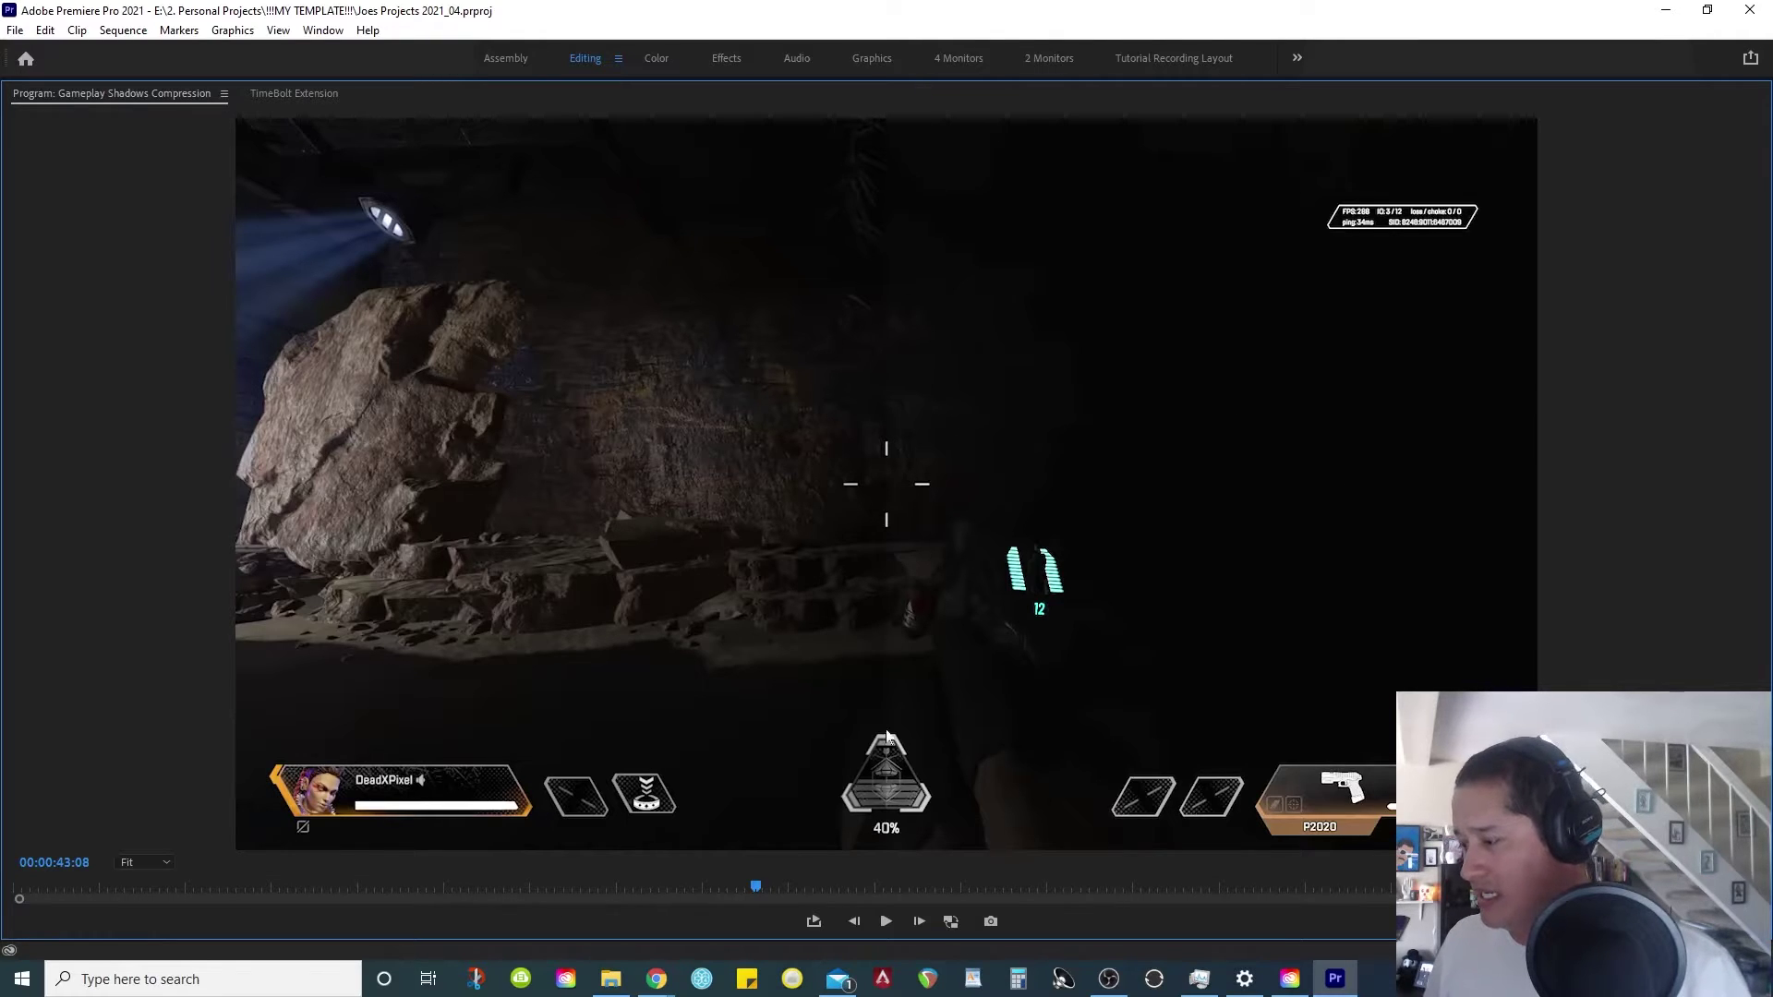
drag(755, 889, 713, 887)
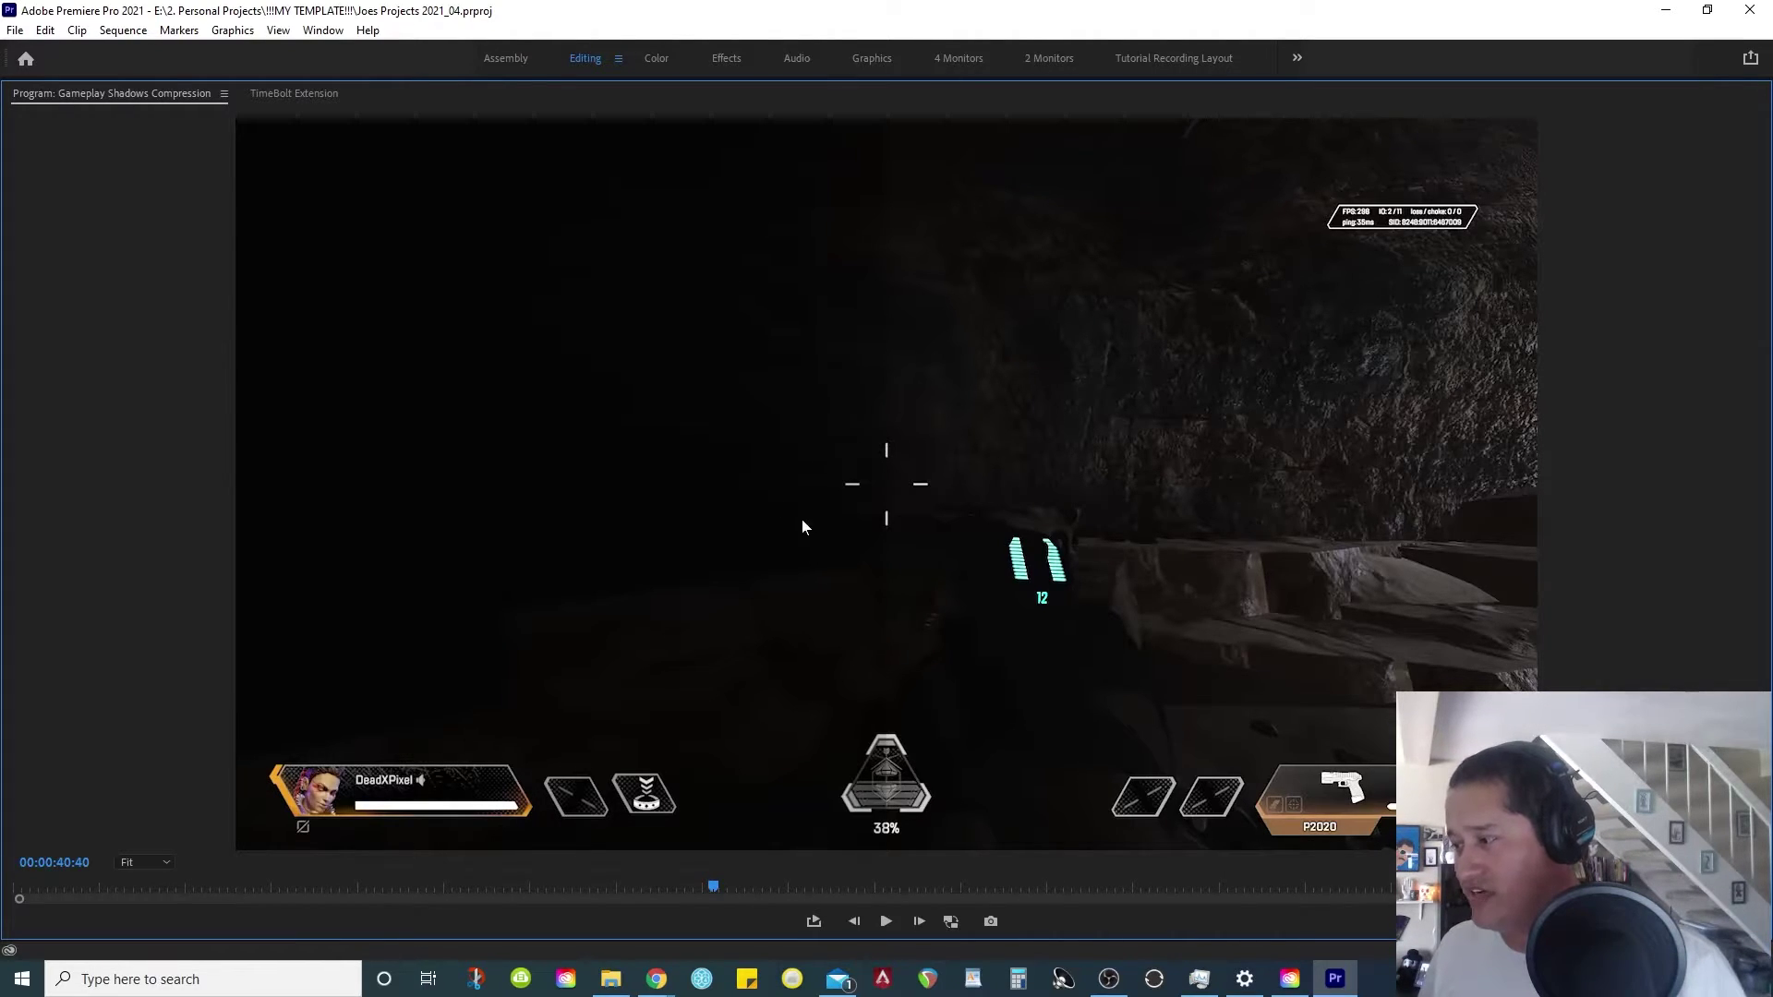
click(711, 887)
drag(711, 884, 771, 885)
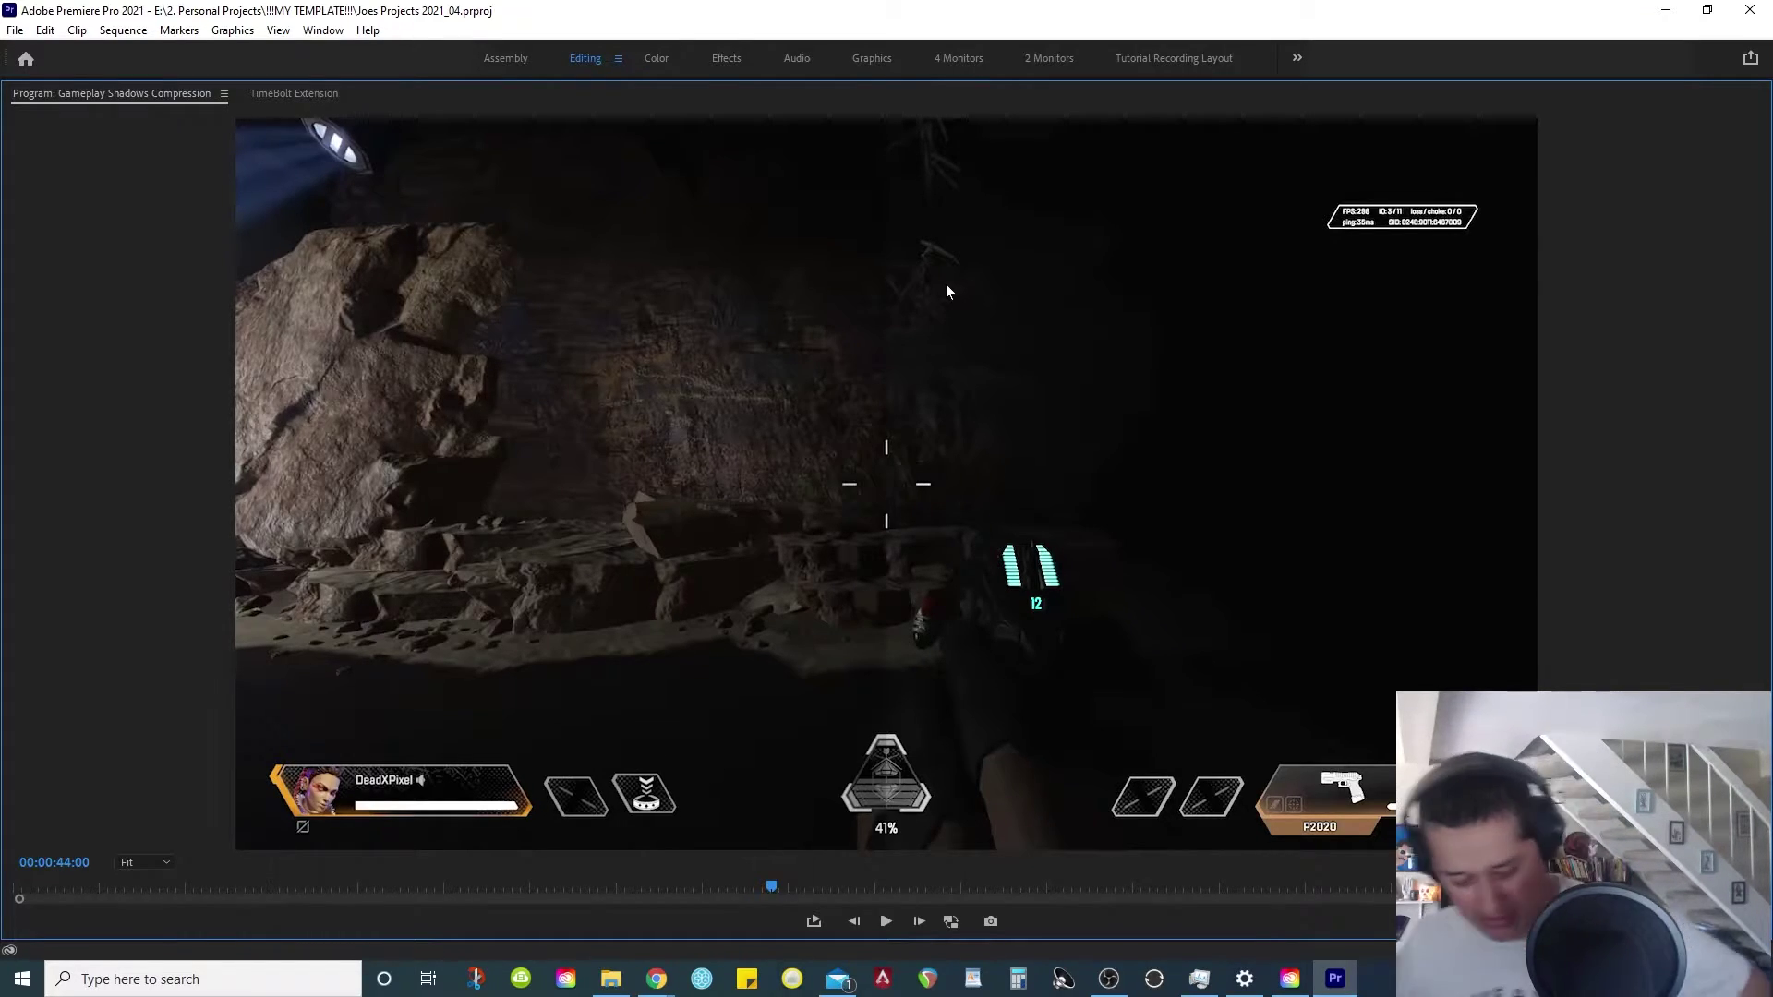
Fast-forward the enlarged preview to 00:01:08:26 and examine the brighter cave footage for differences between the two halves.
key(l)
key(l)
key(l)
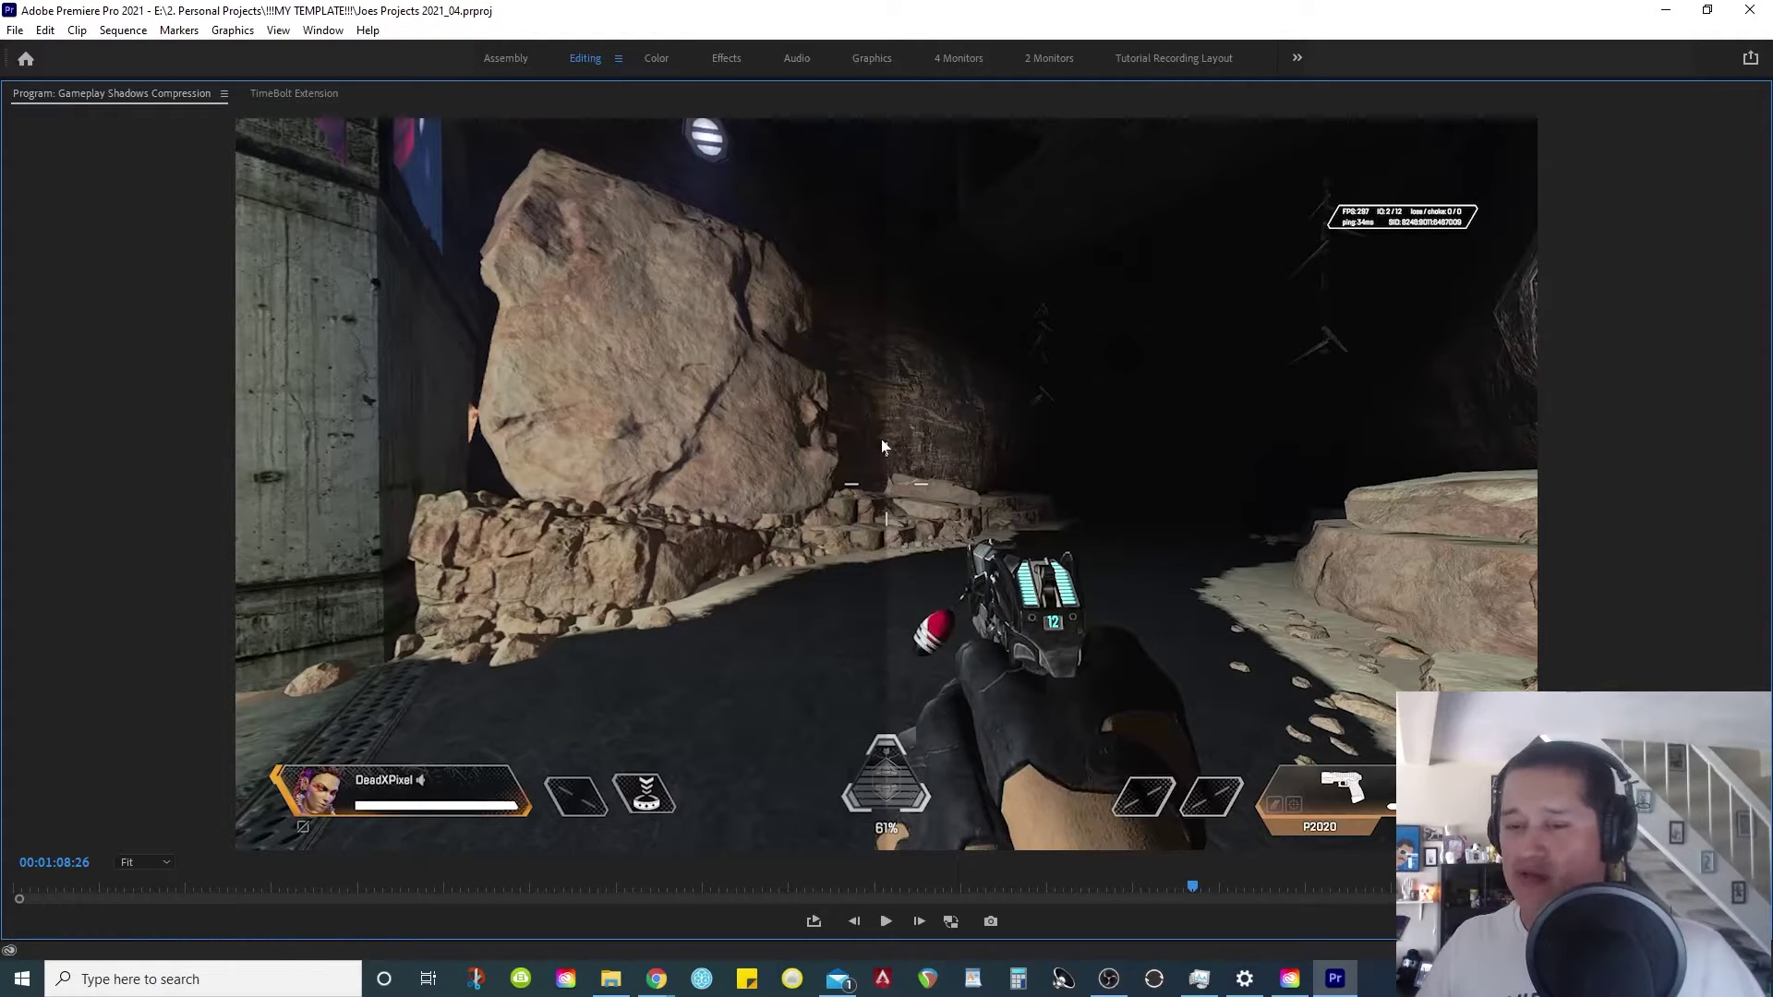
key(Up)
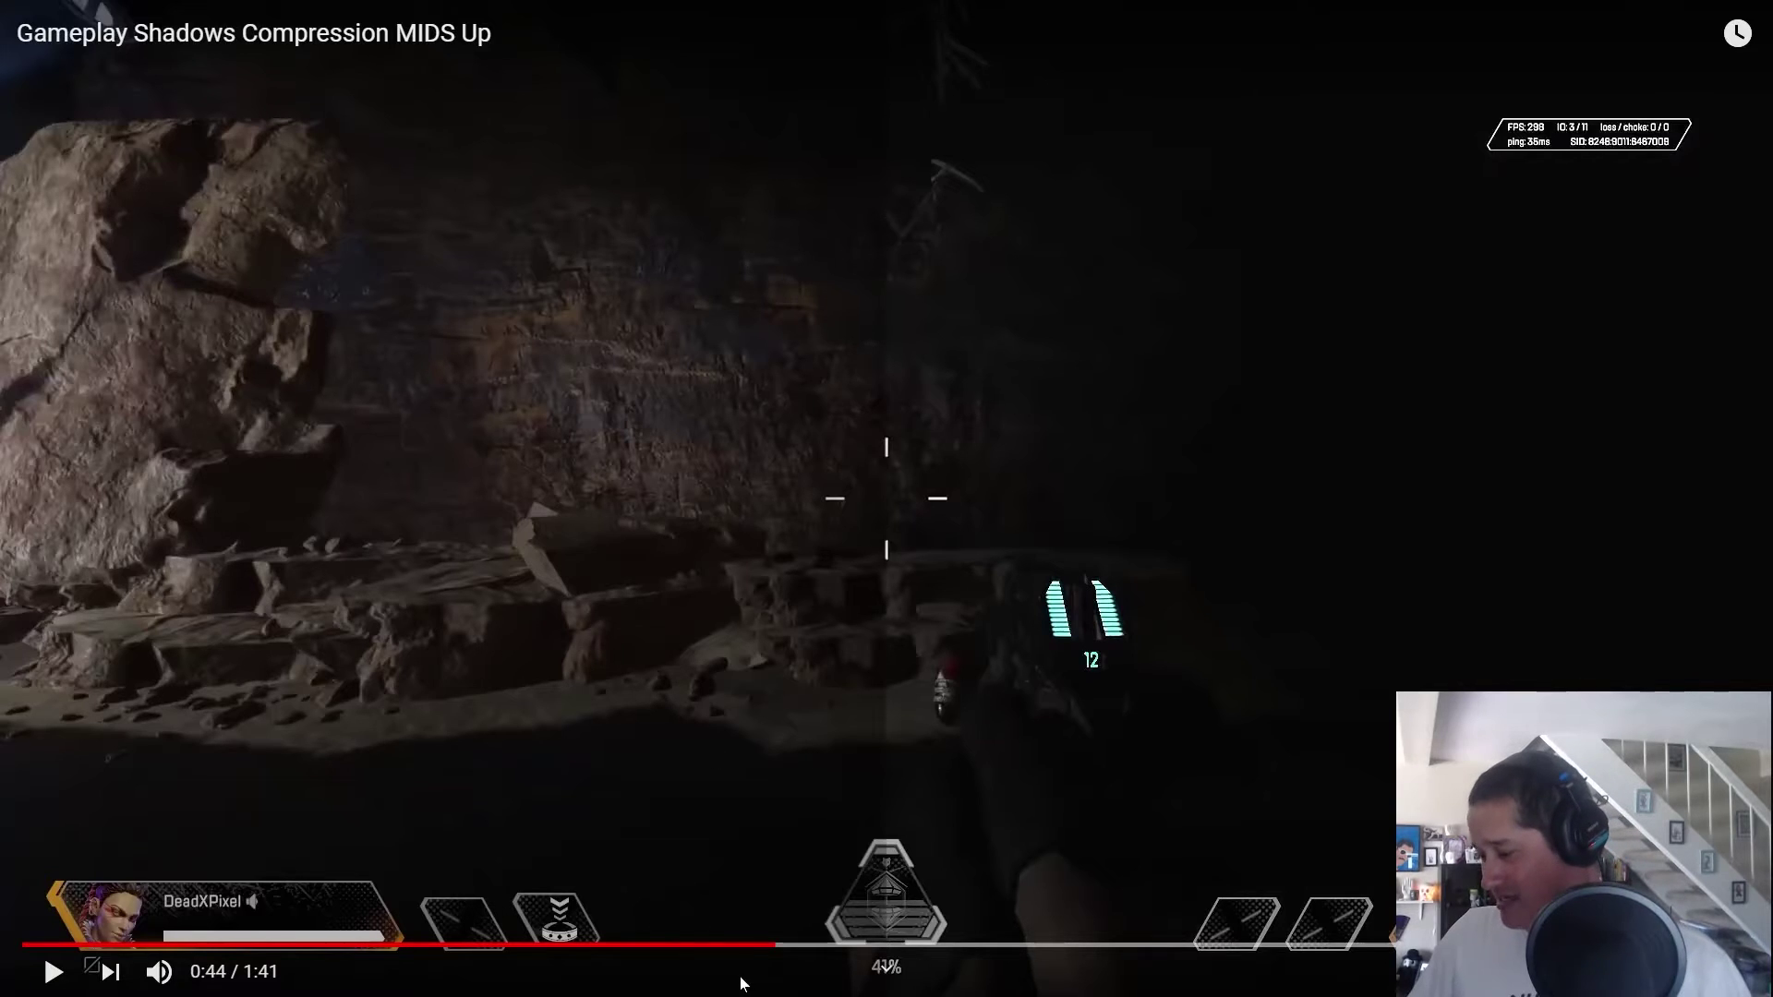
Examine shadow compression in the uploaded "Gameplay Shadows Compression MIDS Up" video between 0:39 and 0:42.
drag(775, 951, 706, 956)
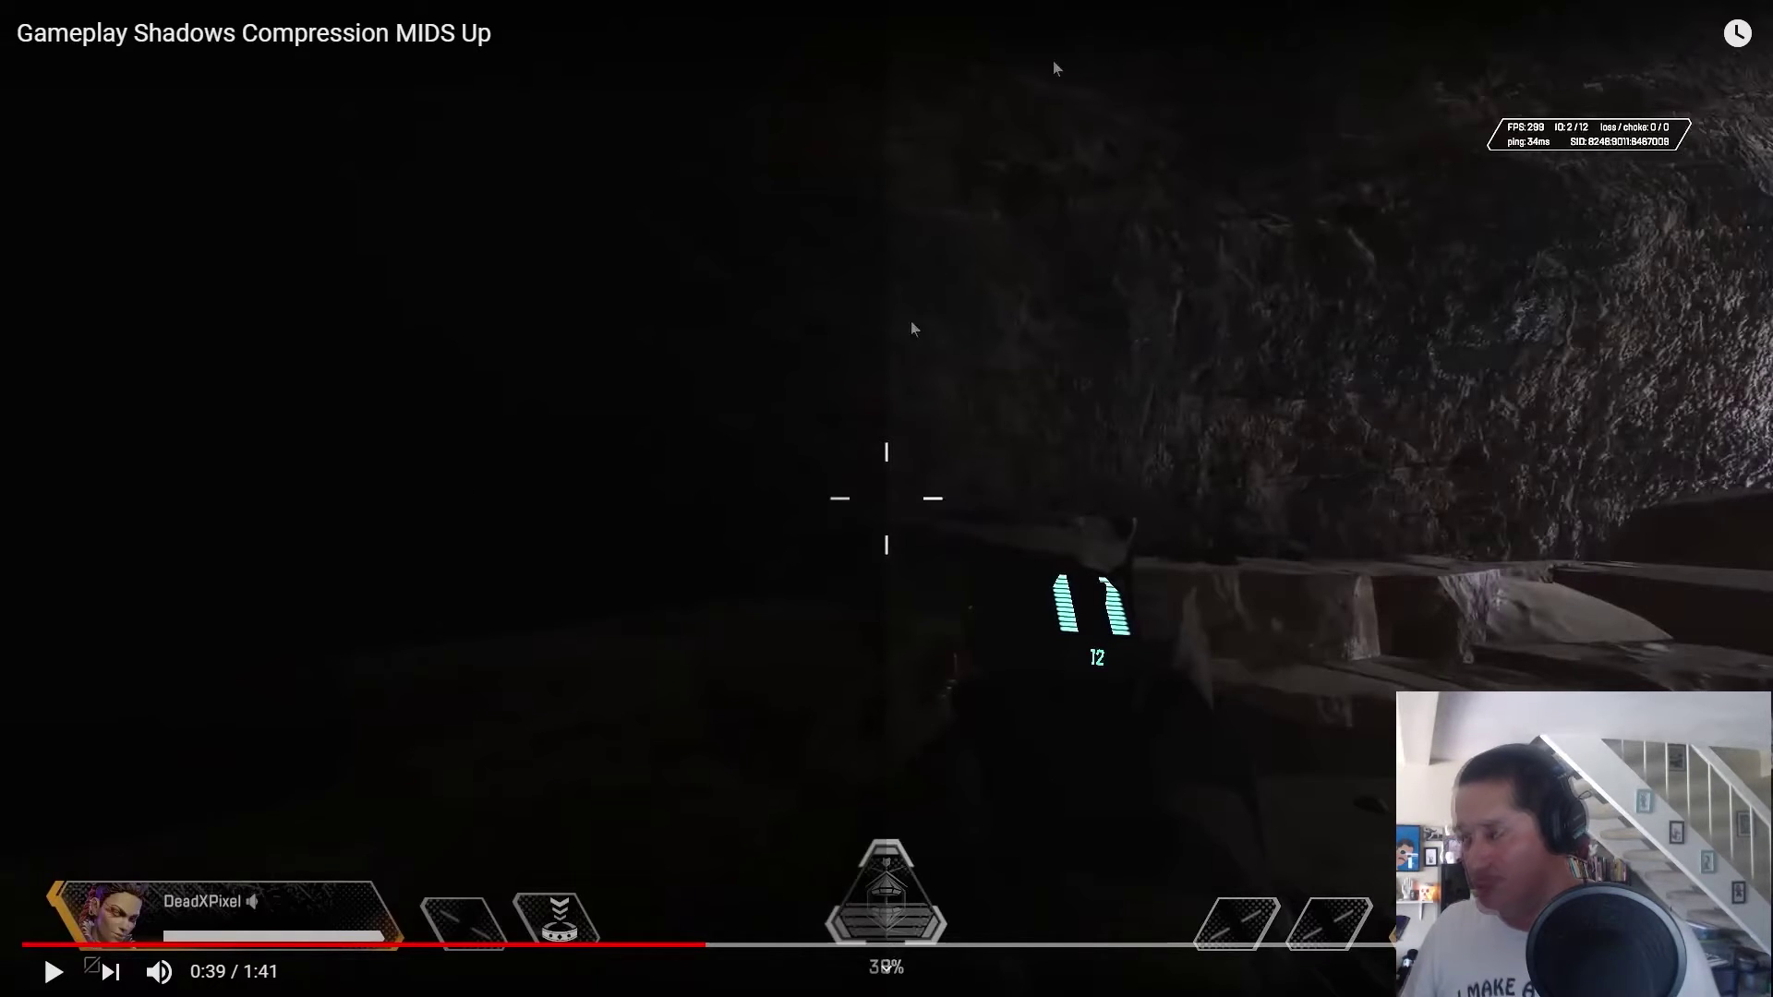
drag(714, 953, 746, 950)
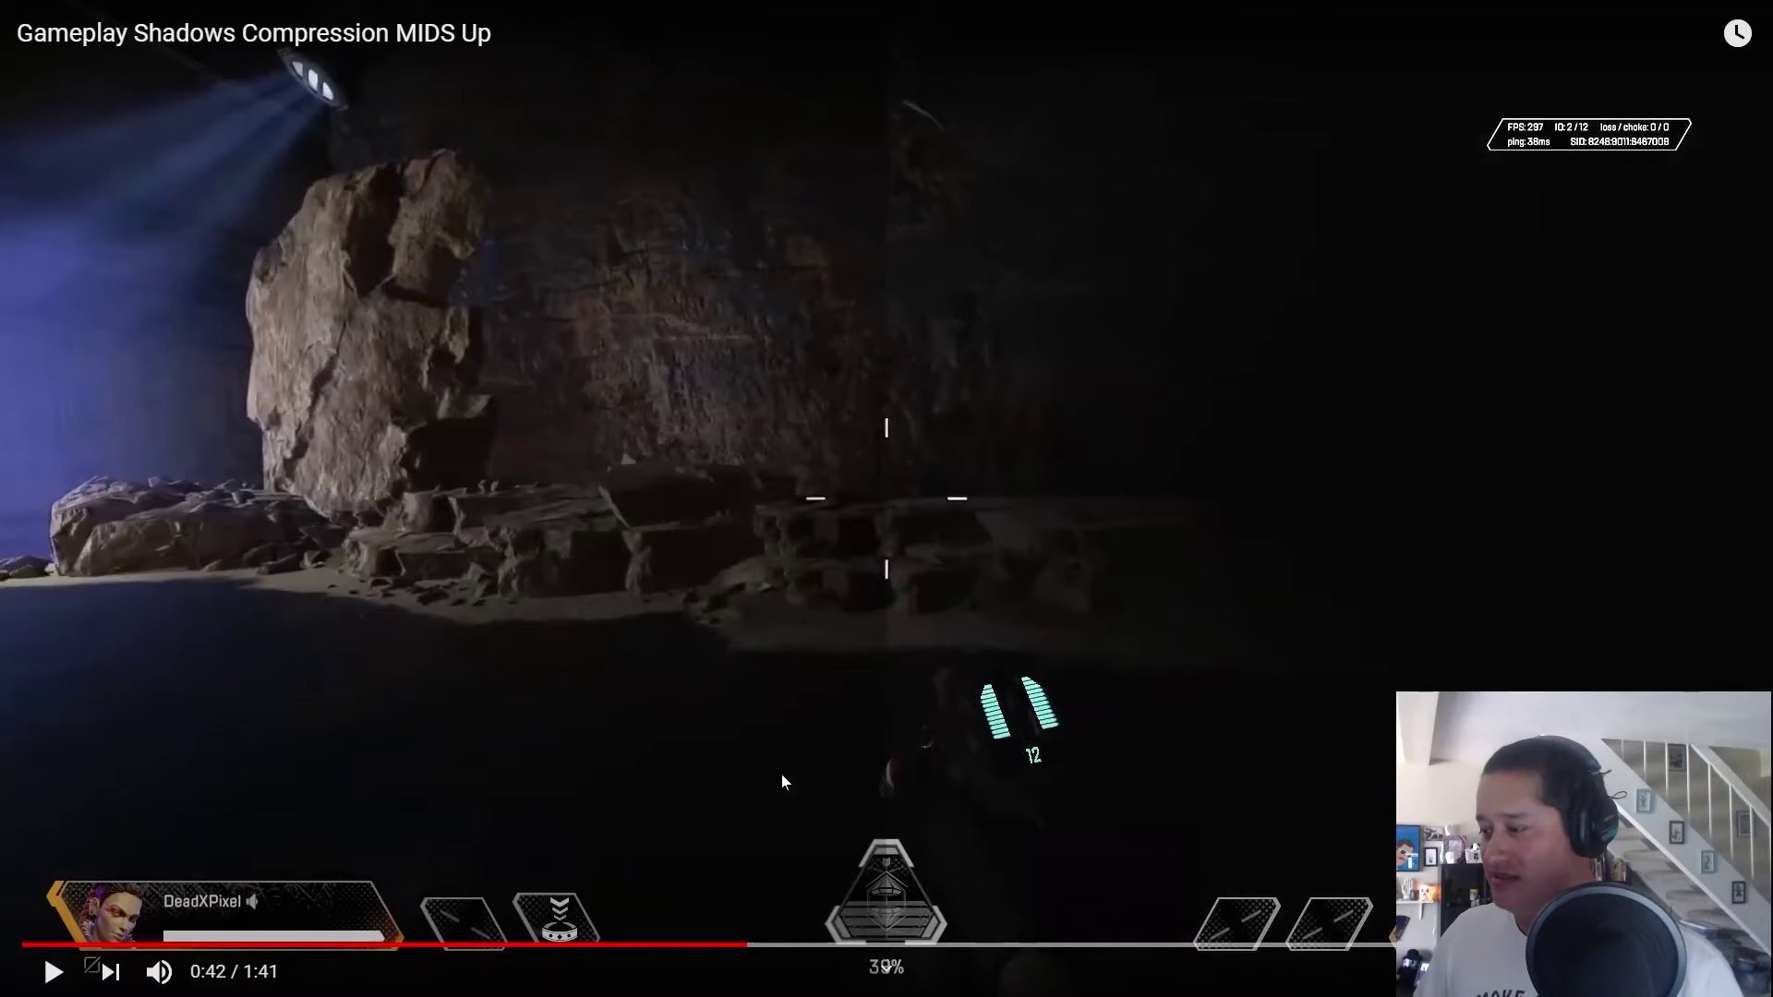
click(719, 946)
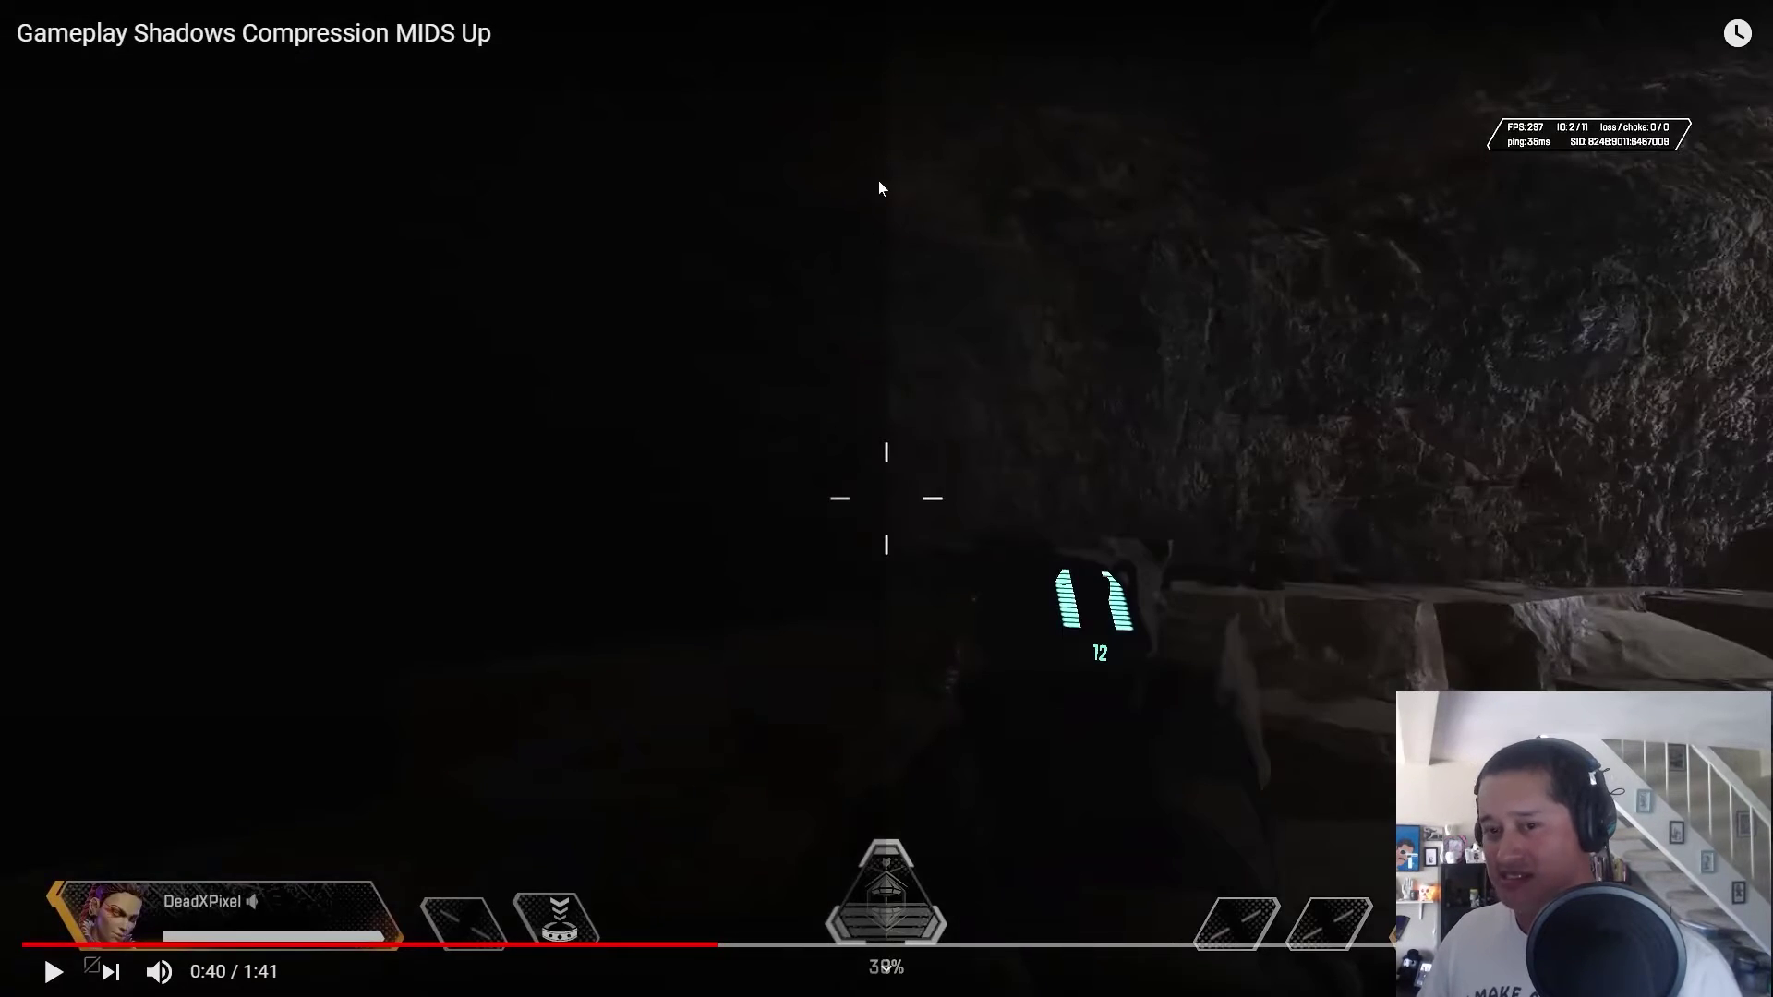
click(742, 945)
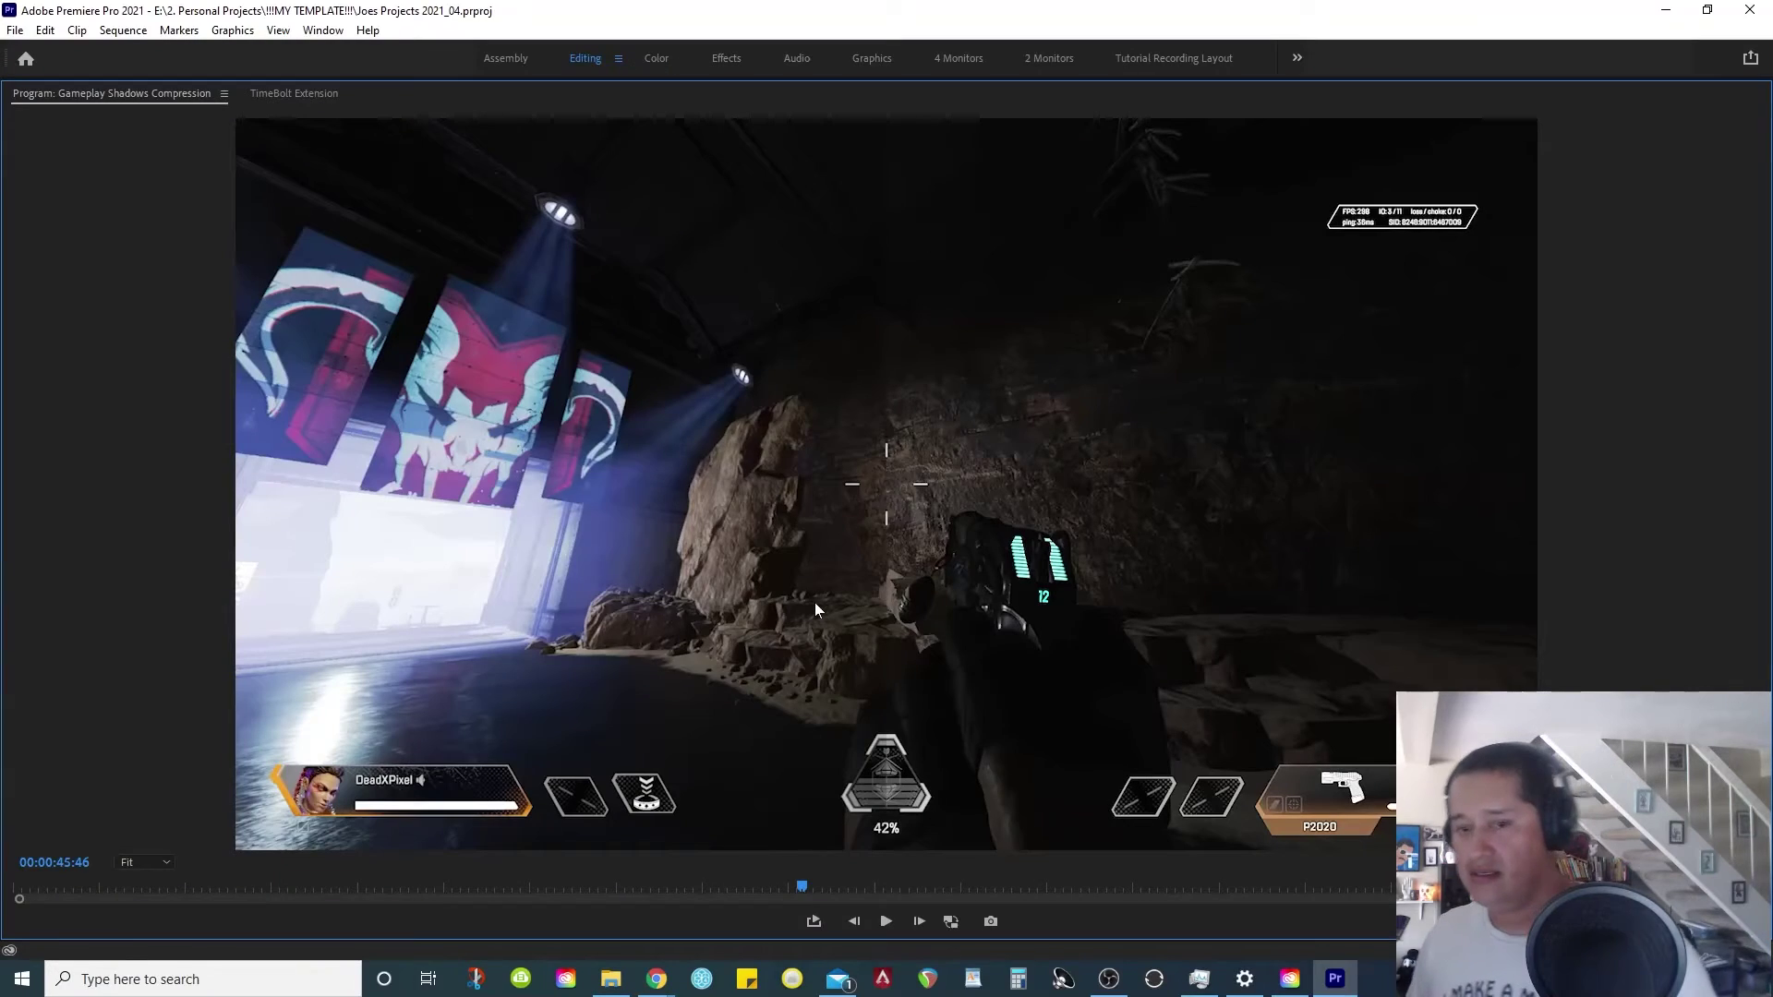
Nudge the Luma Curve's point slightly toward the highlights at 00:00:46:12 and enlarge the program preview.
click(813, 886)
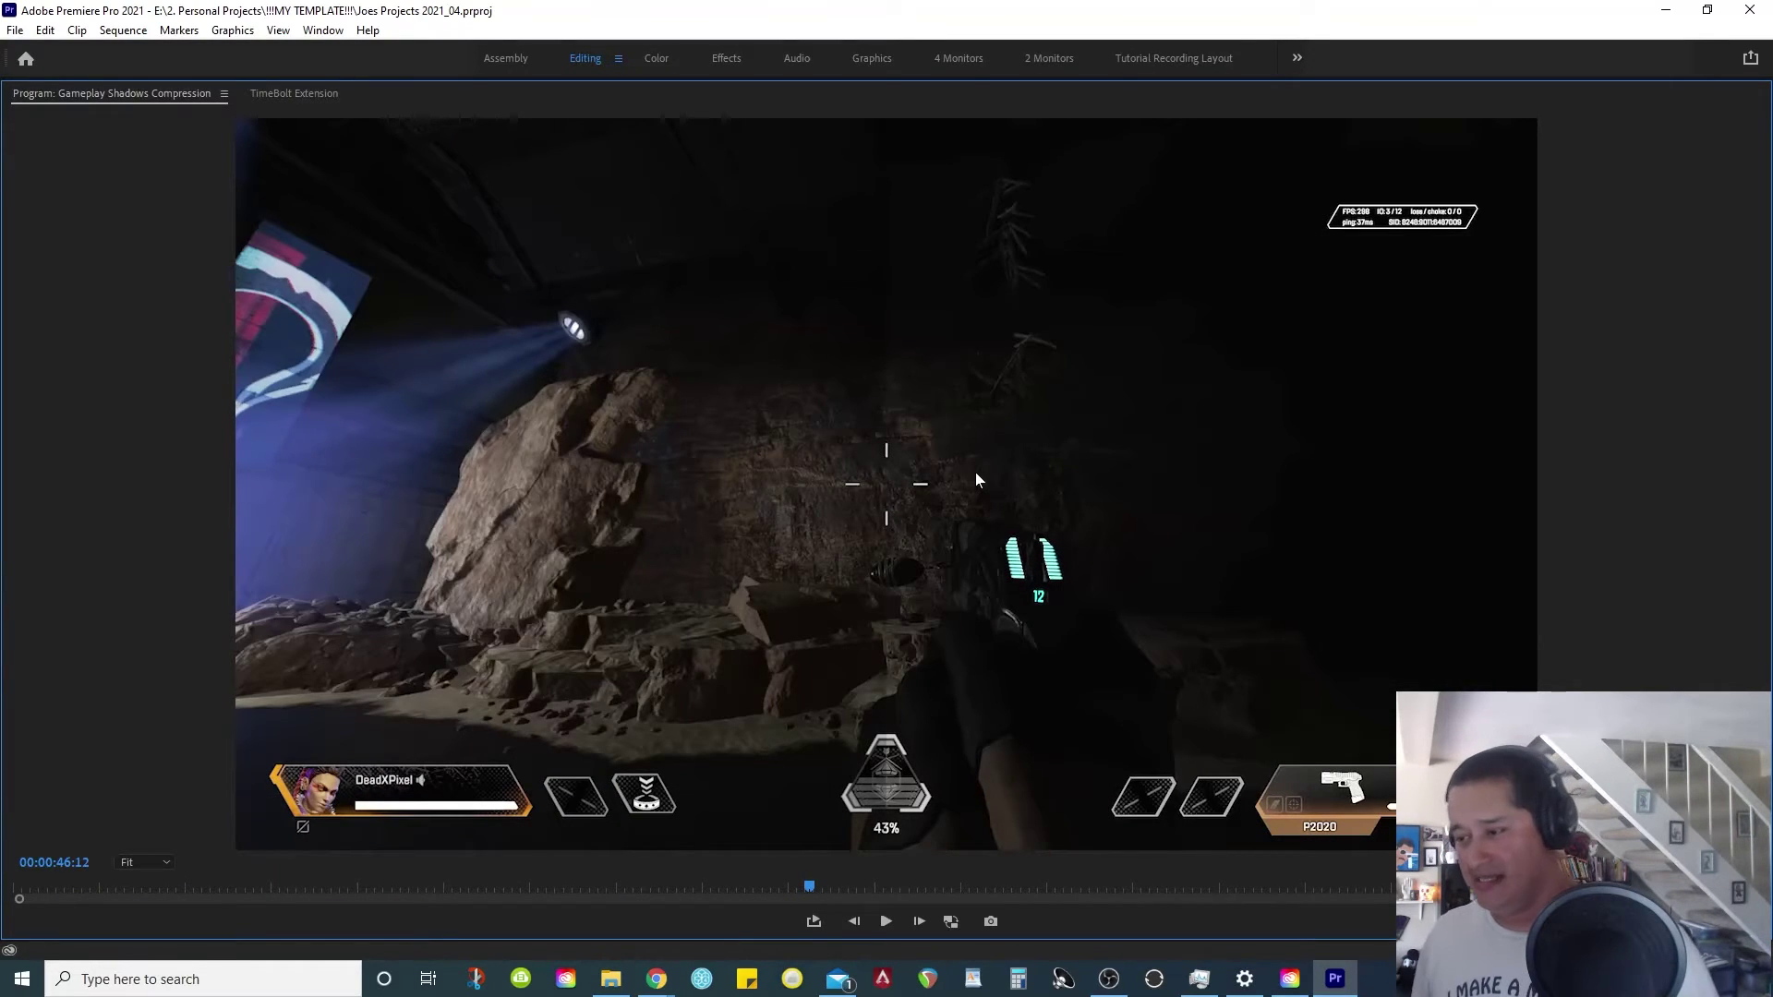
key(grave)
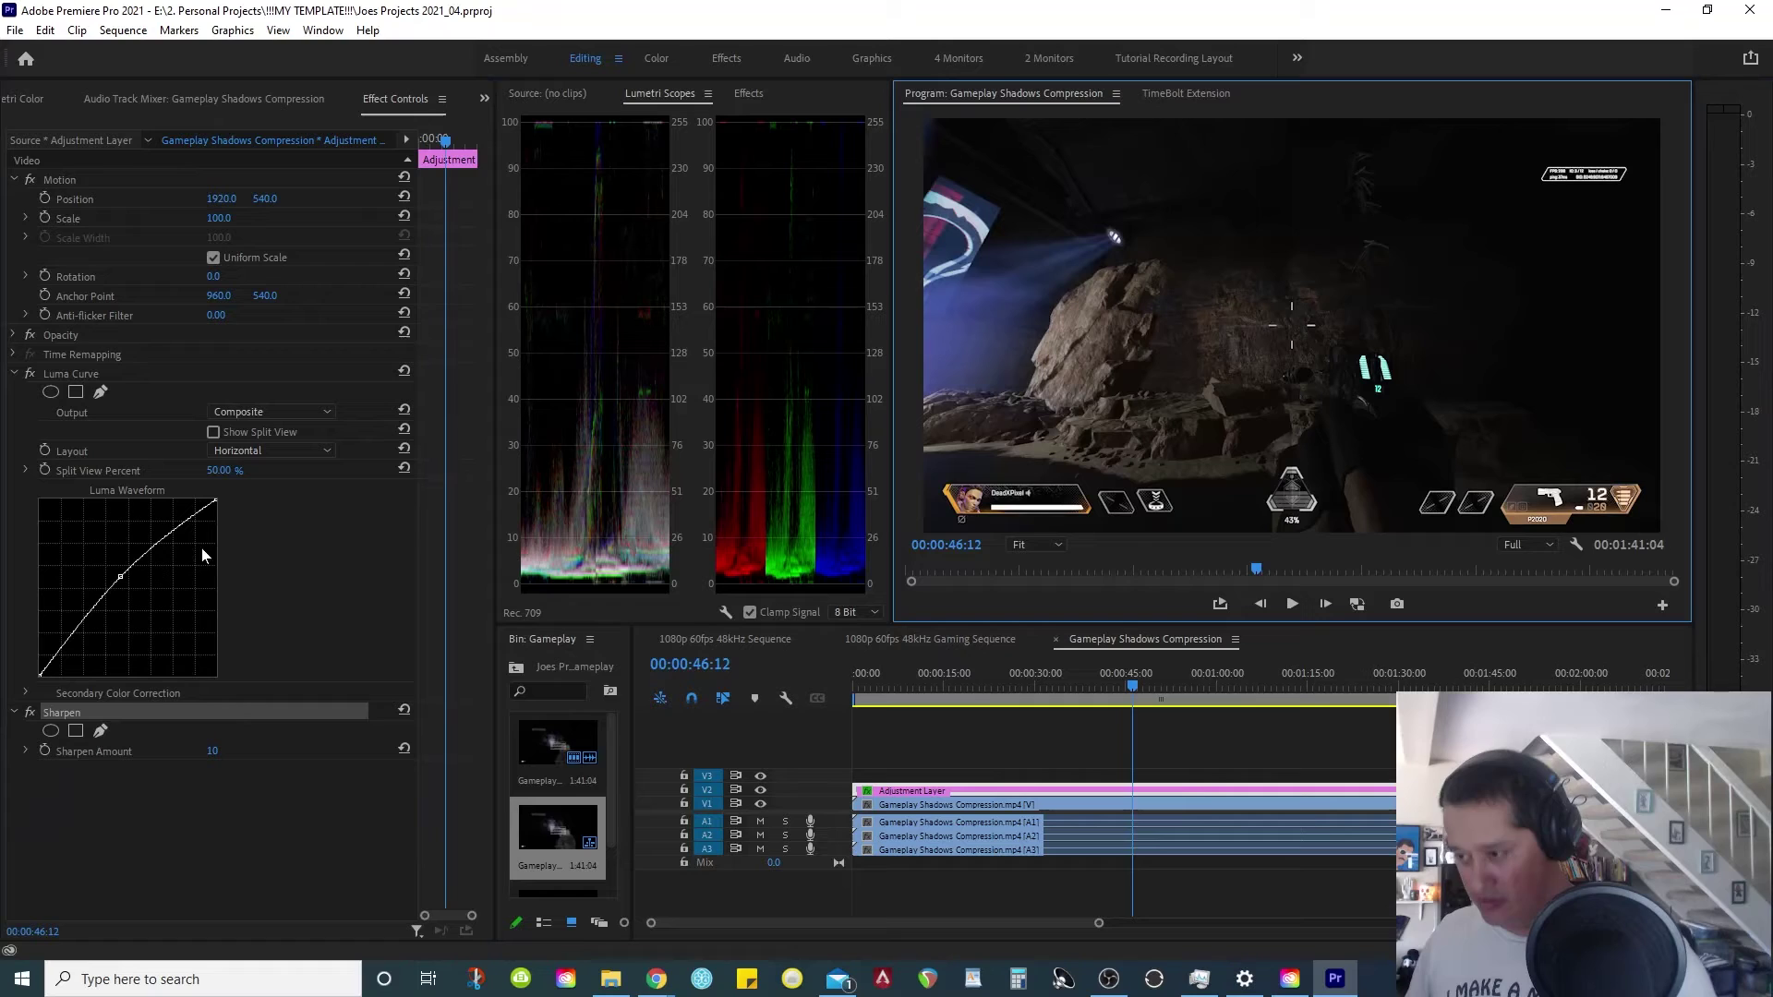
click(120, 576)
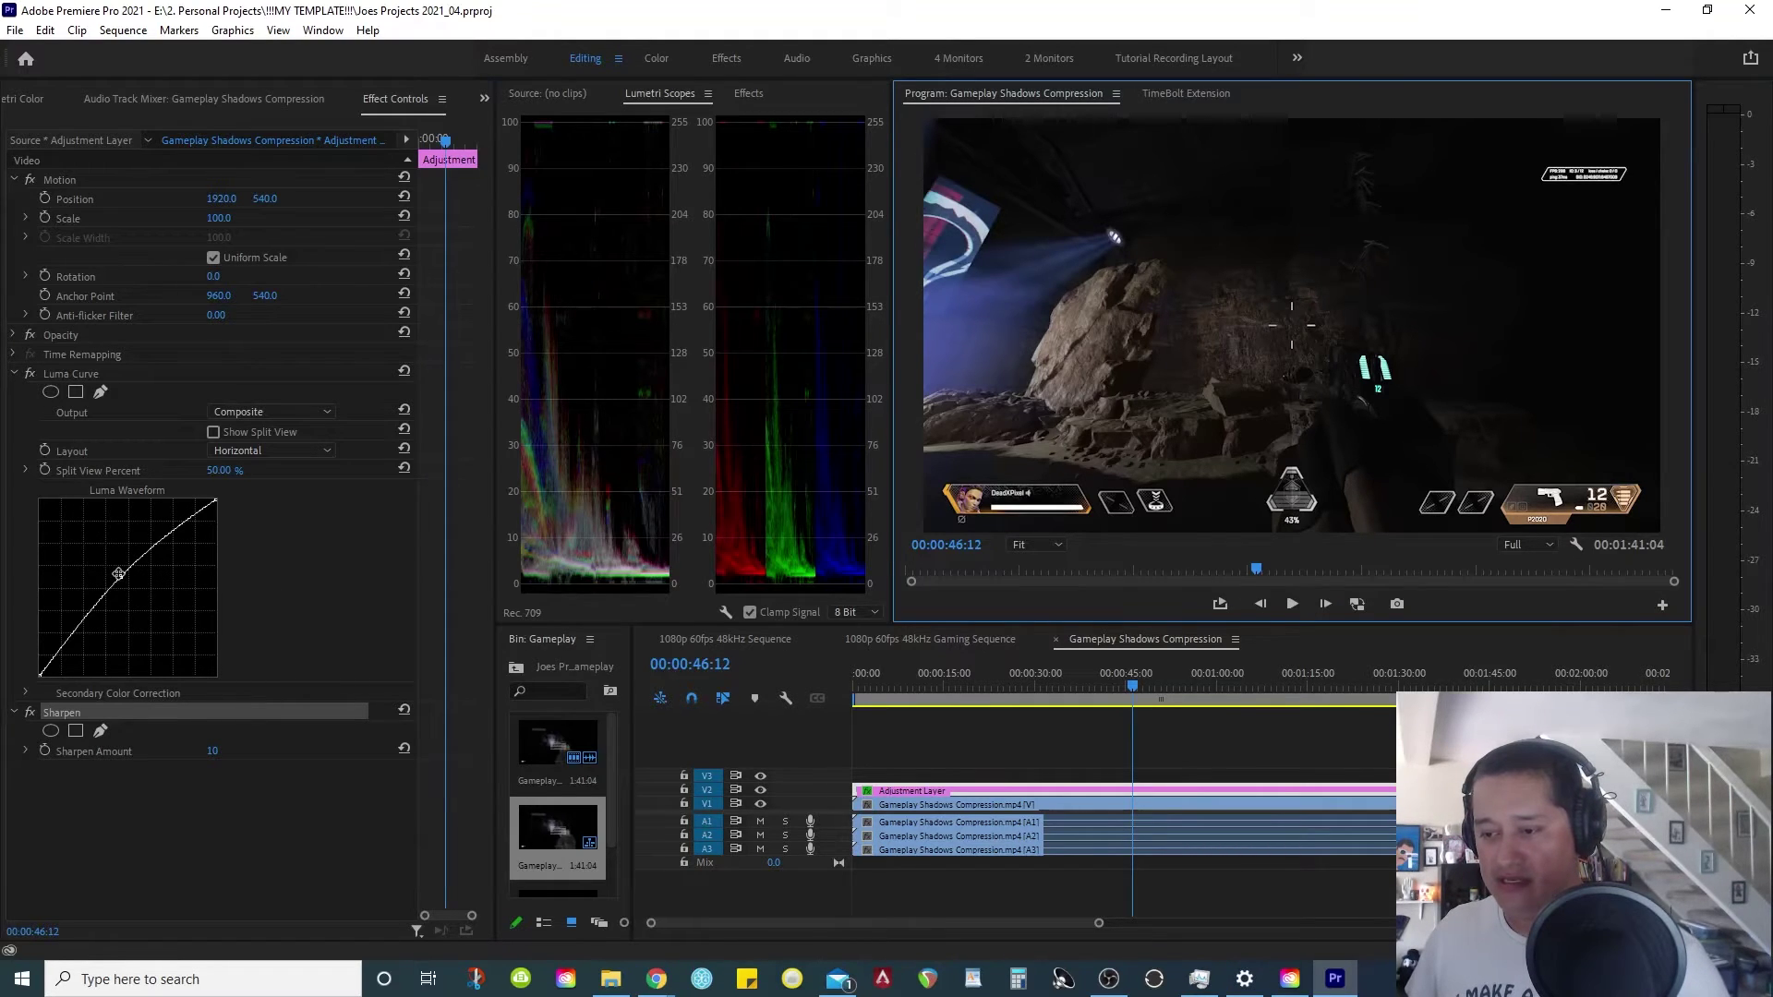
drag(121, 577, 124, 576)
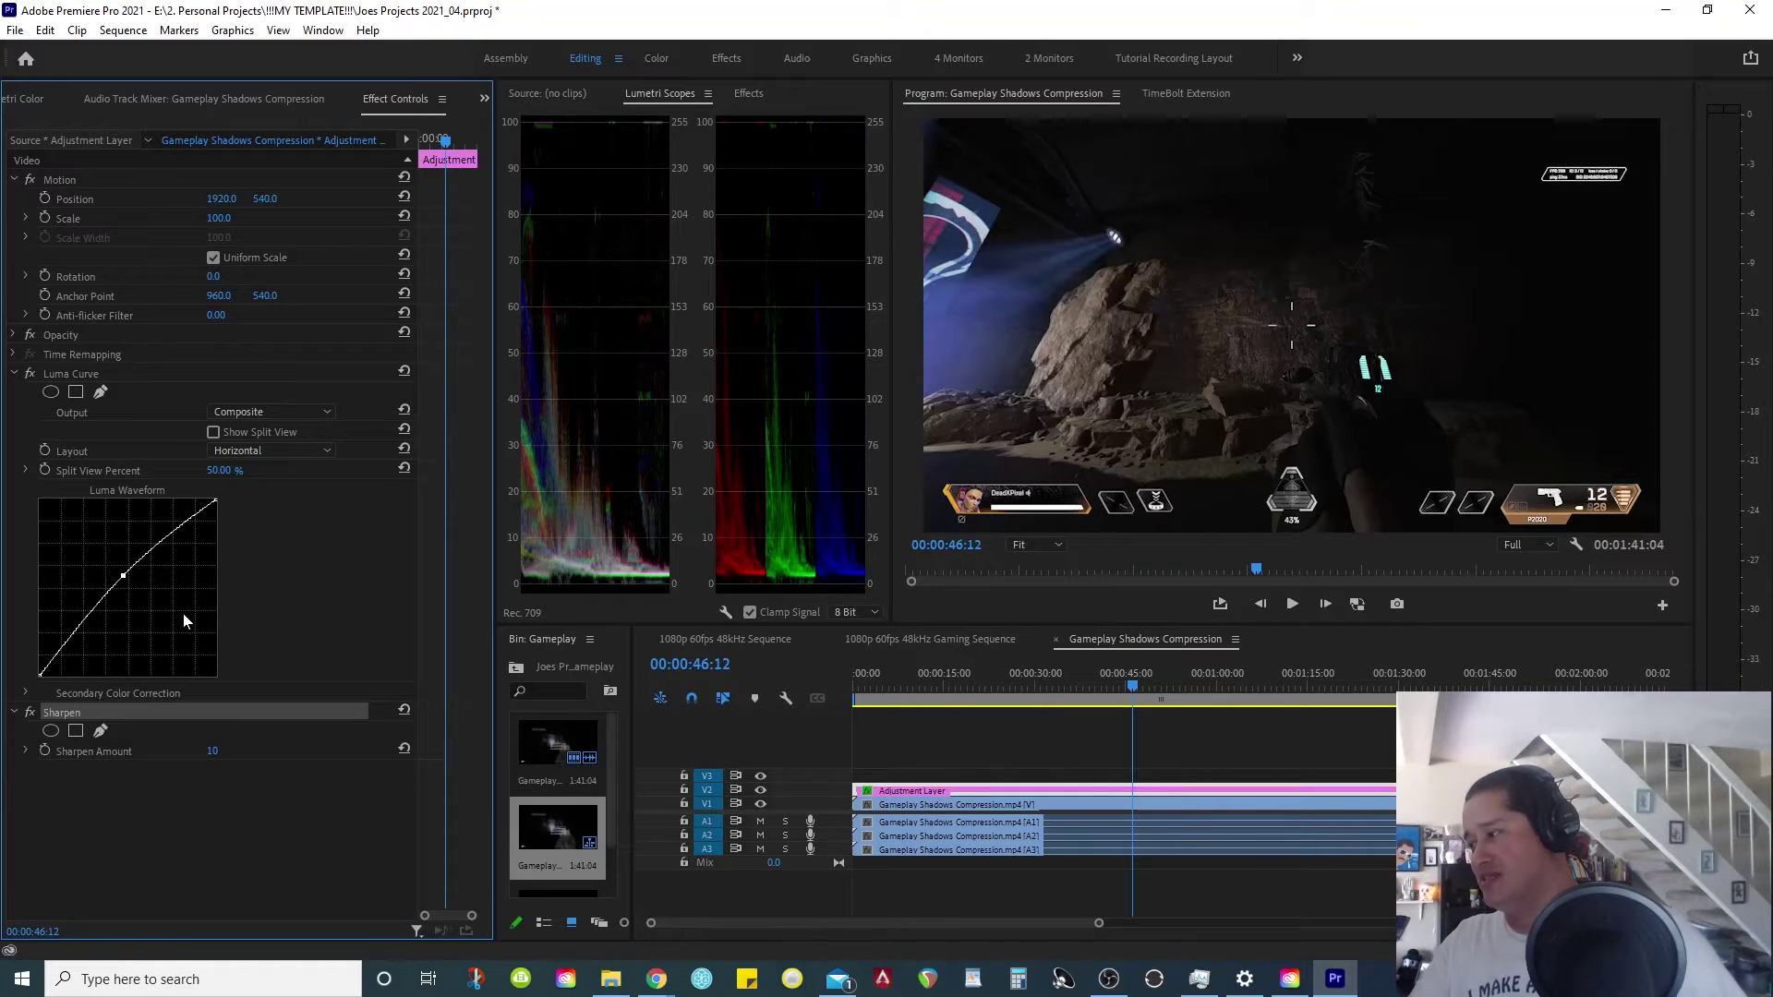
key(grave)
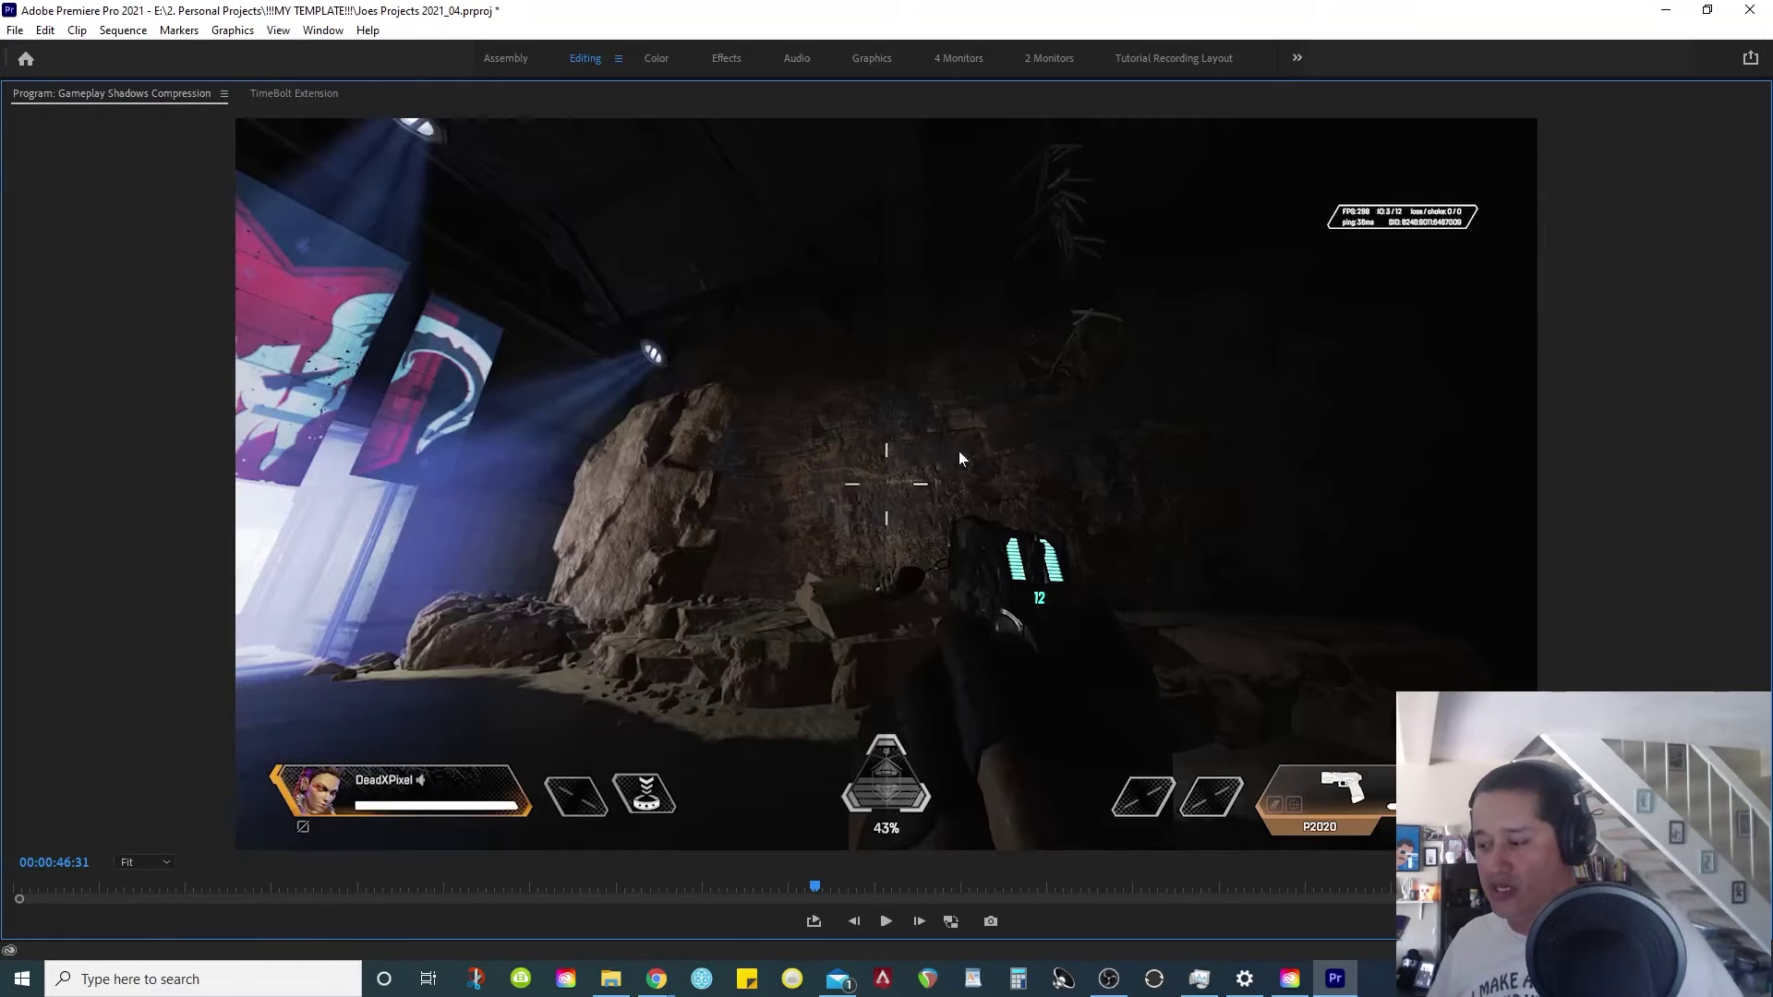
Switch to the uploaded video in Chrome, examine its dark shadows at 0:40, and return to Premiere Pro.
mouse_move(667, 989)
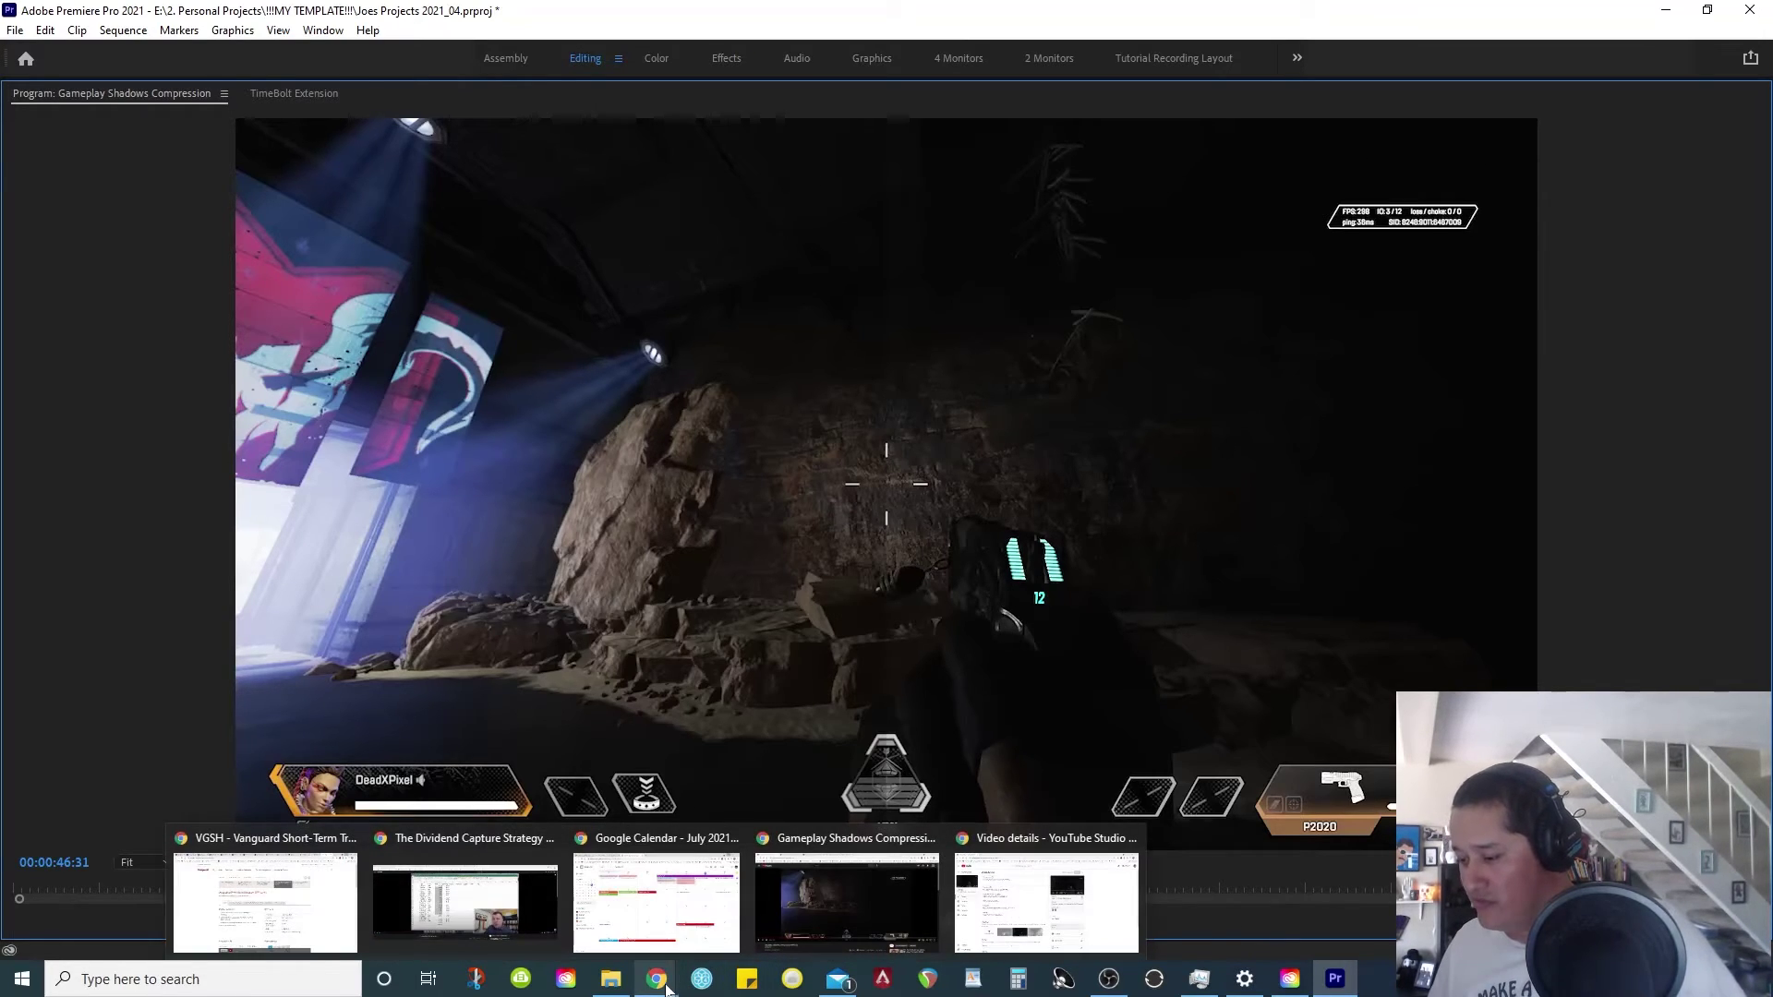
click(824, 916)
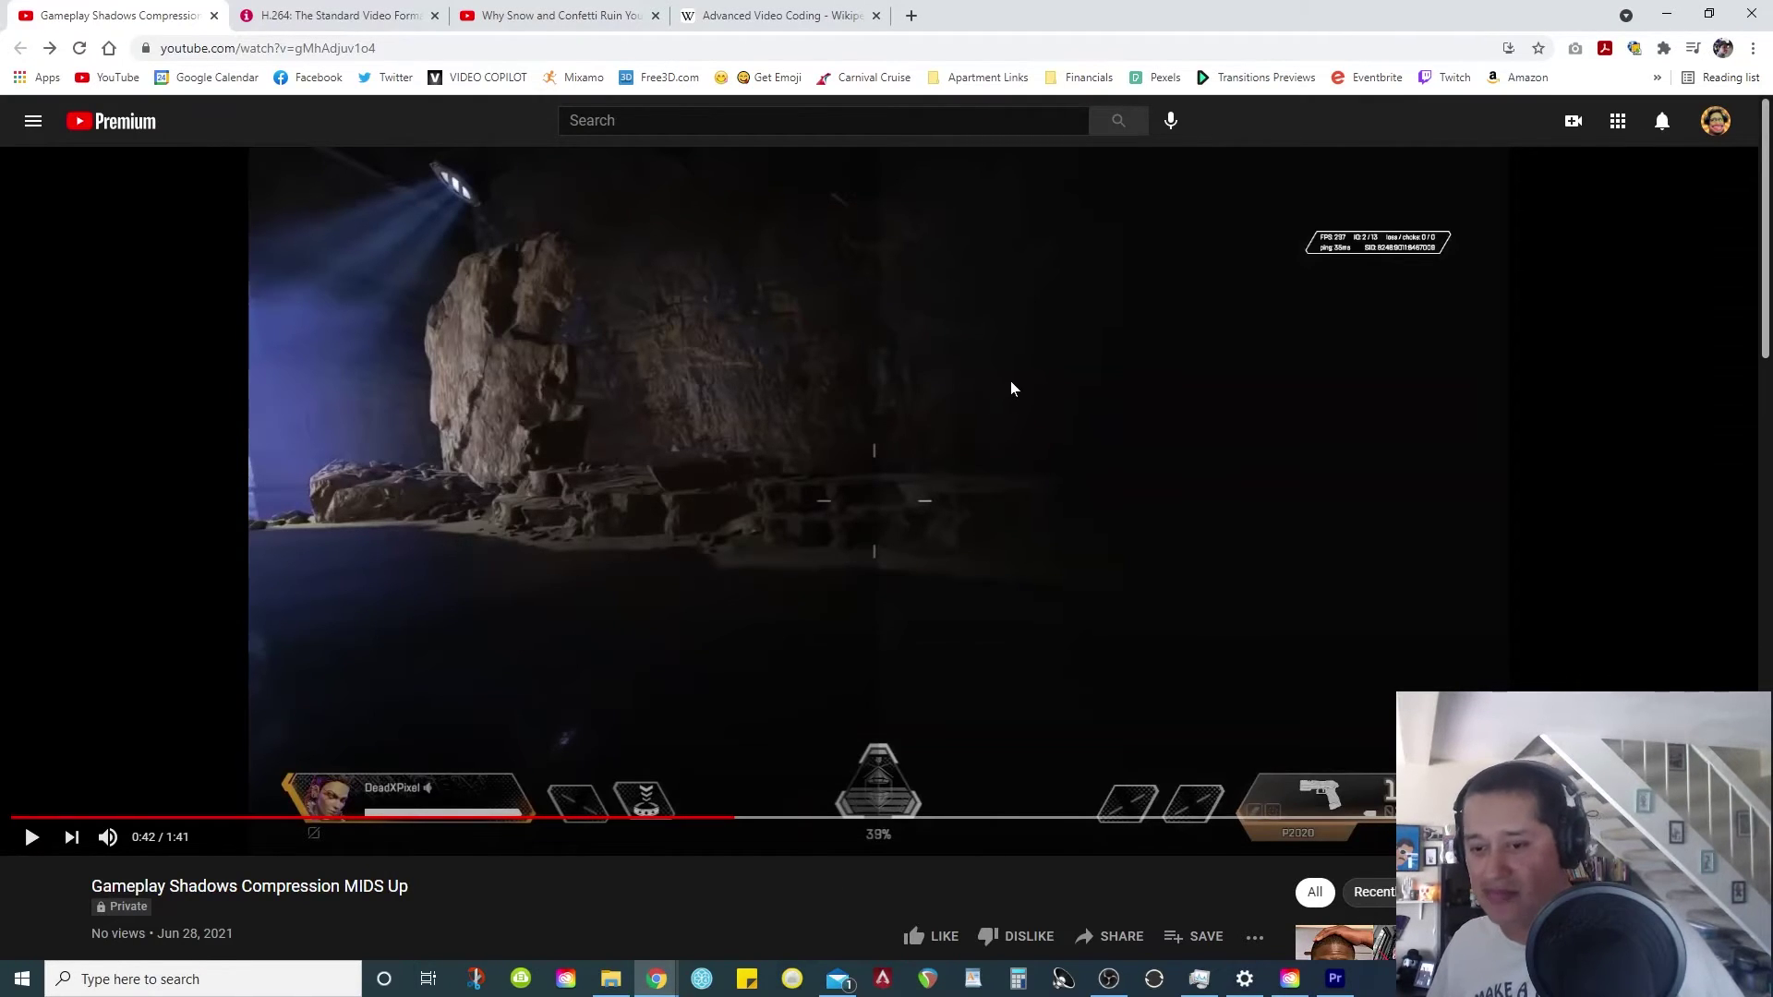
click(711, 819)
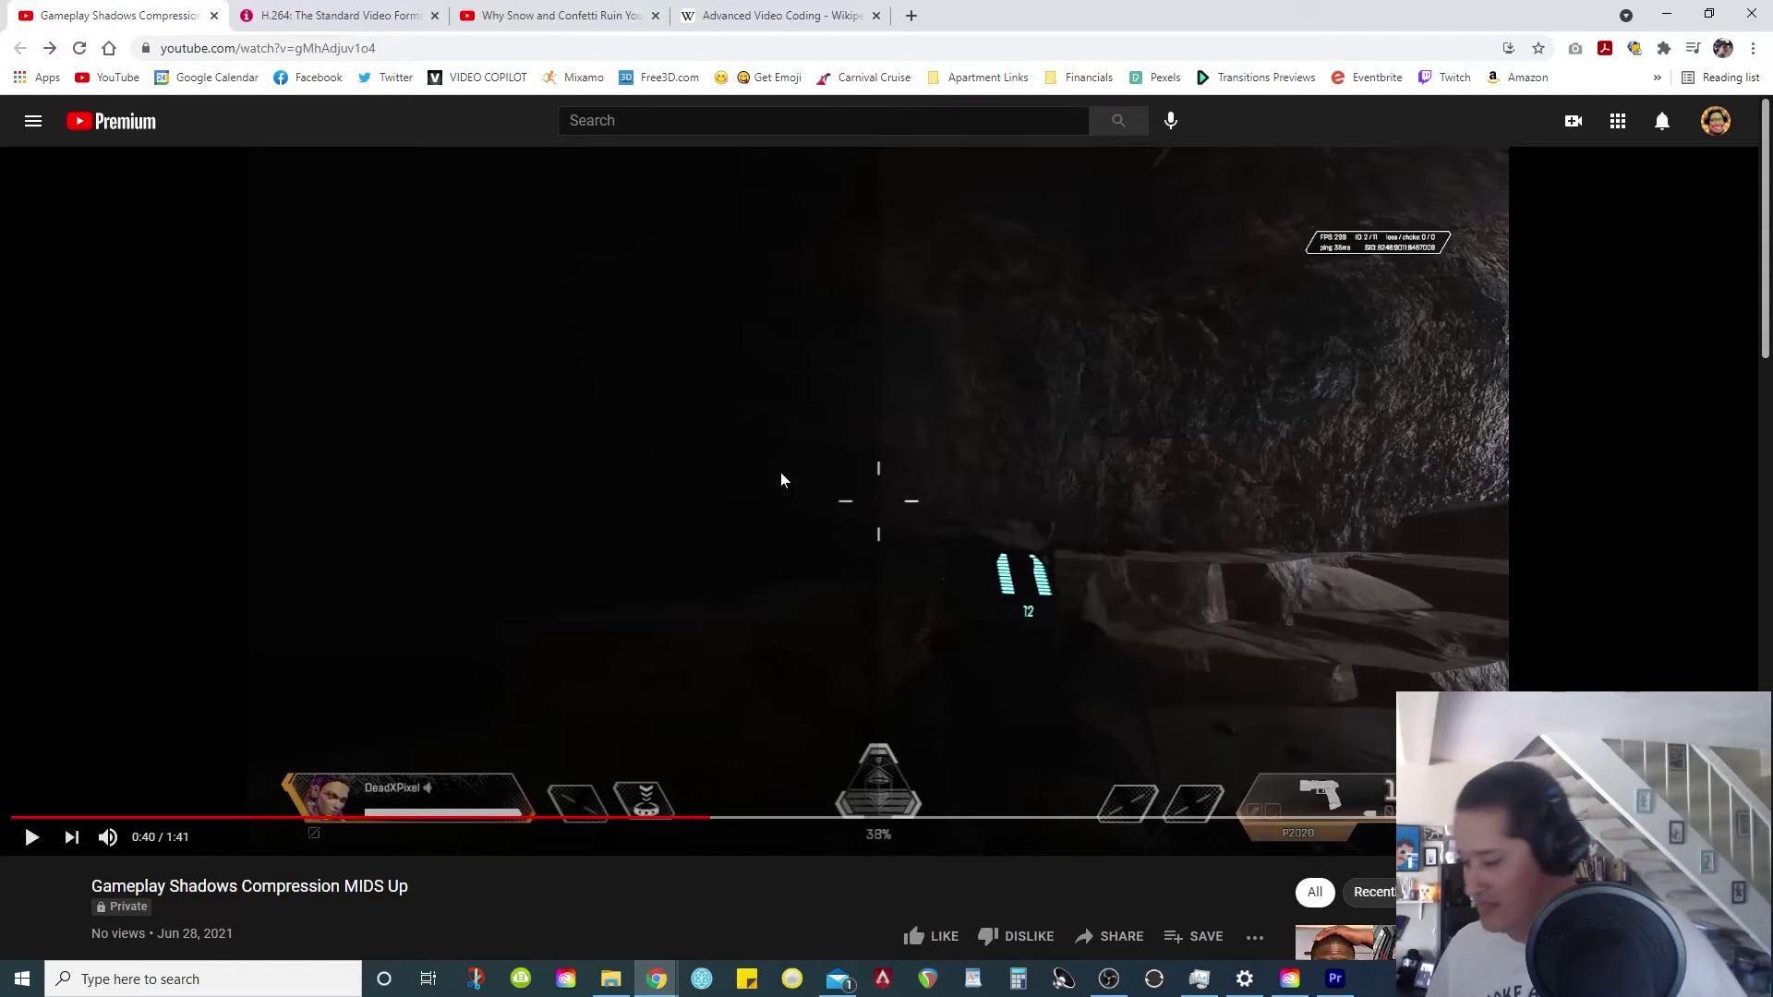
click(1336, 979)
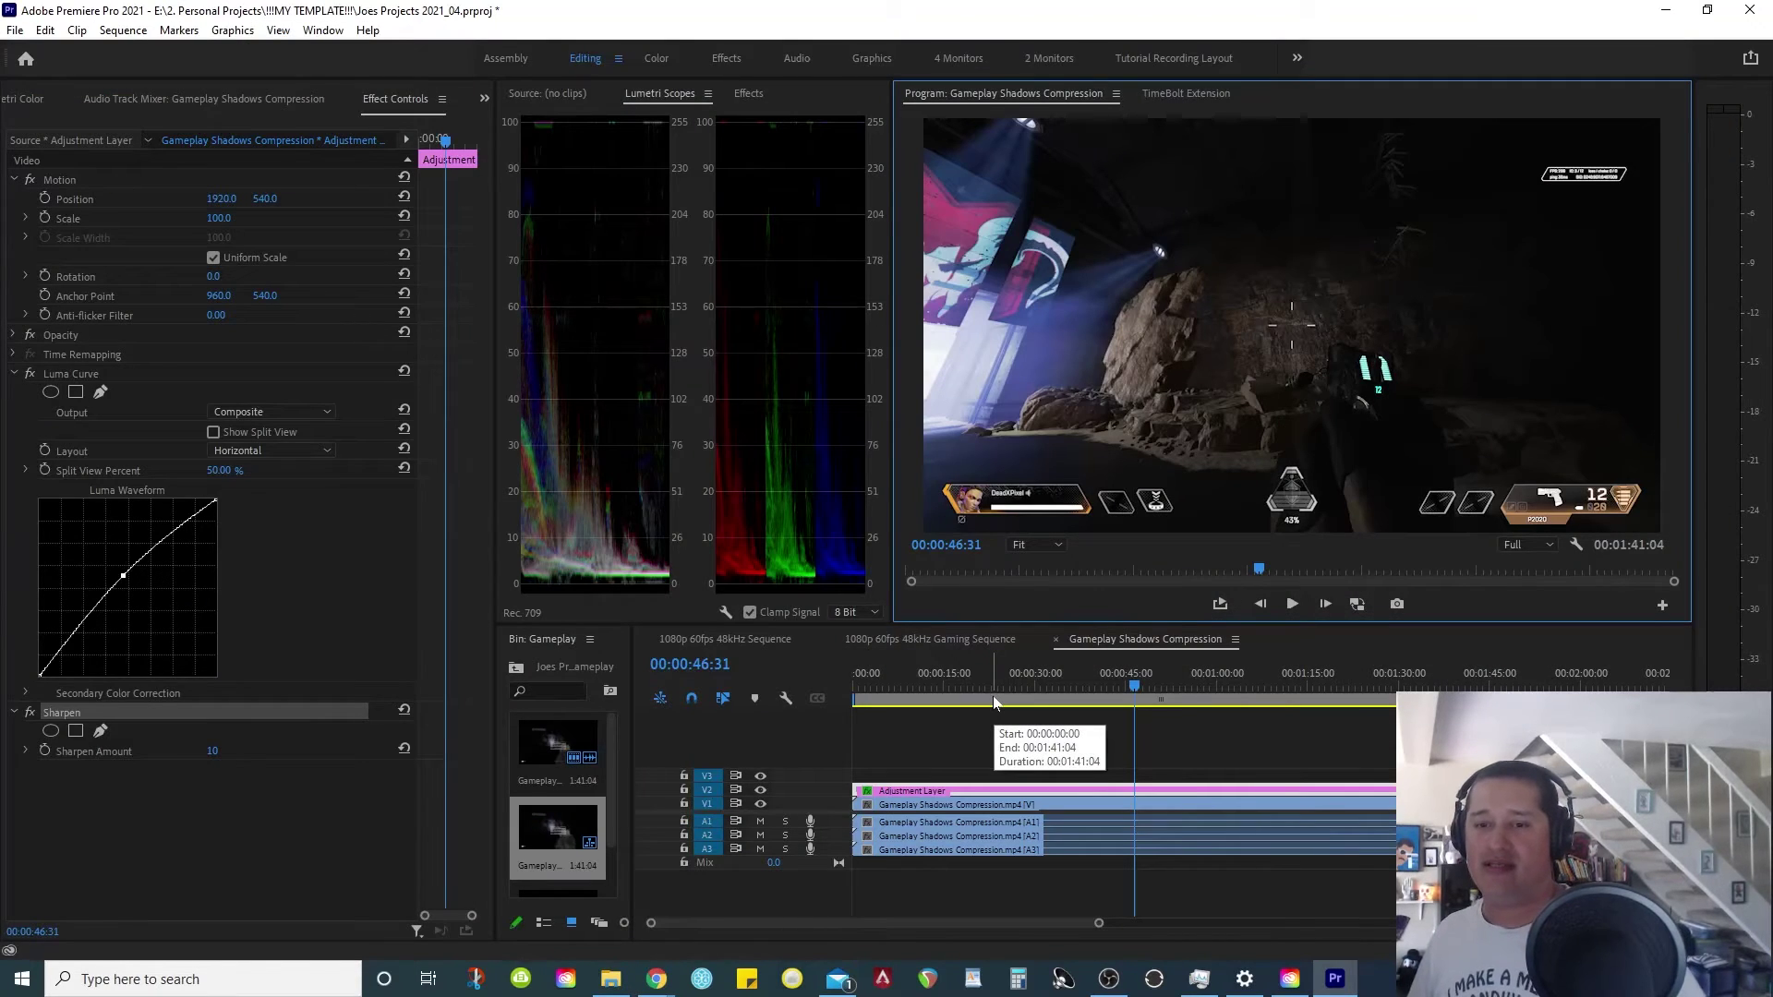
Compare the cave footage at 00:01:32:23 with Luma Curve off and on, and inspect the frame at 00:01:32:33 in the enlarged preview.
click(1064, 798)
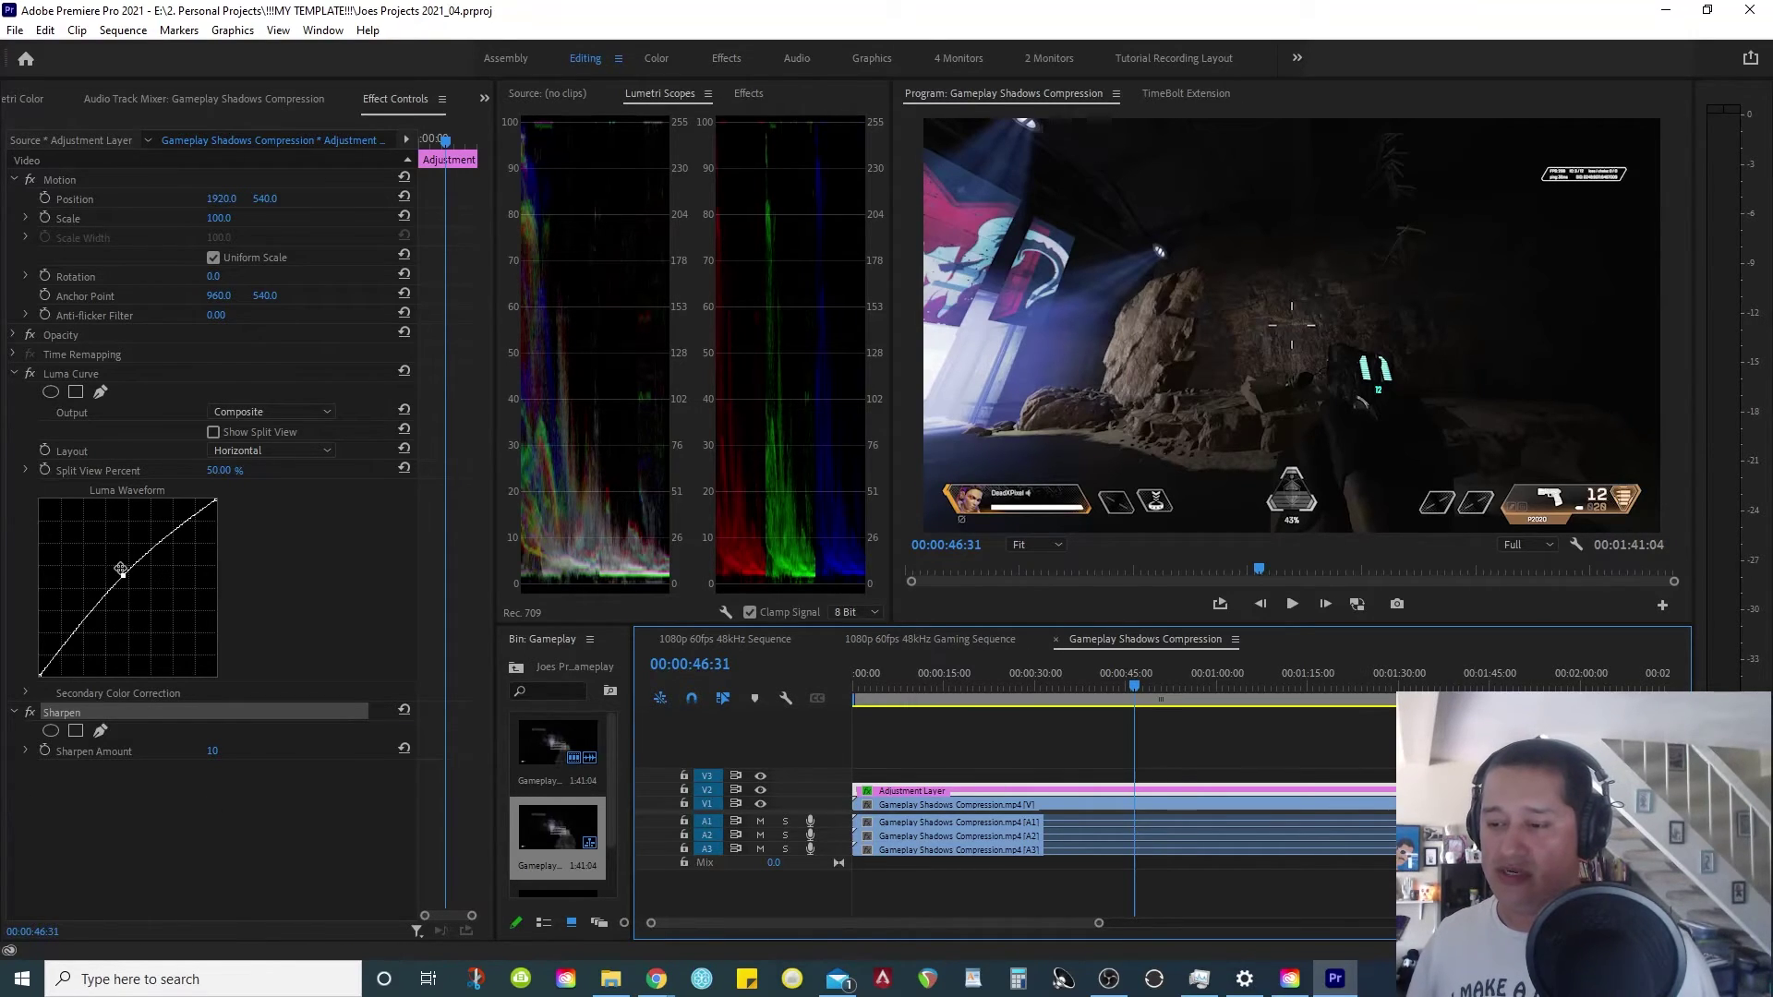
click(1413, 687)
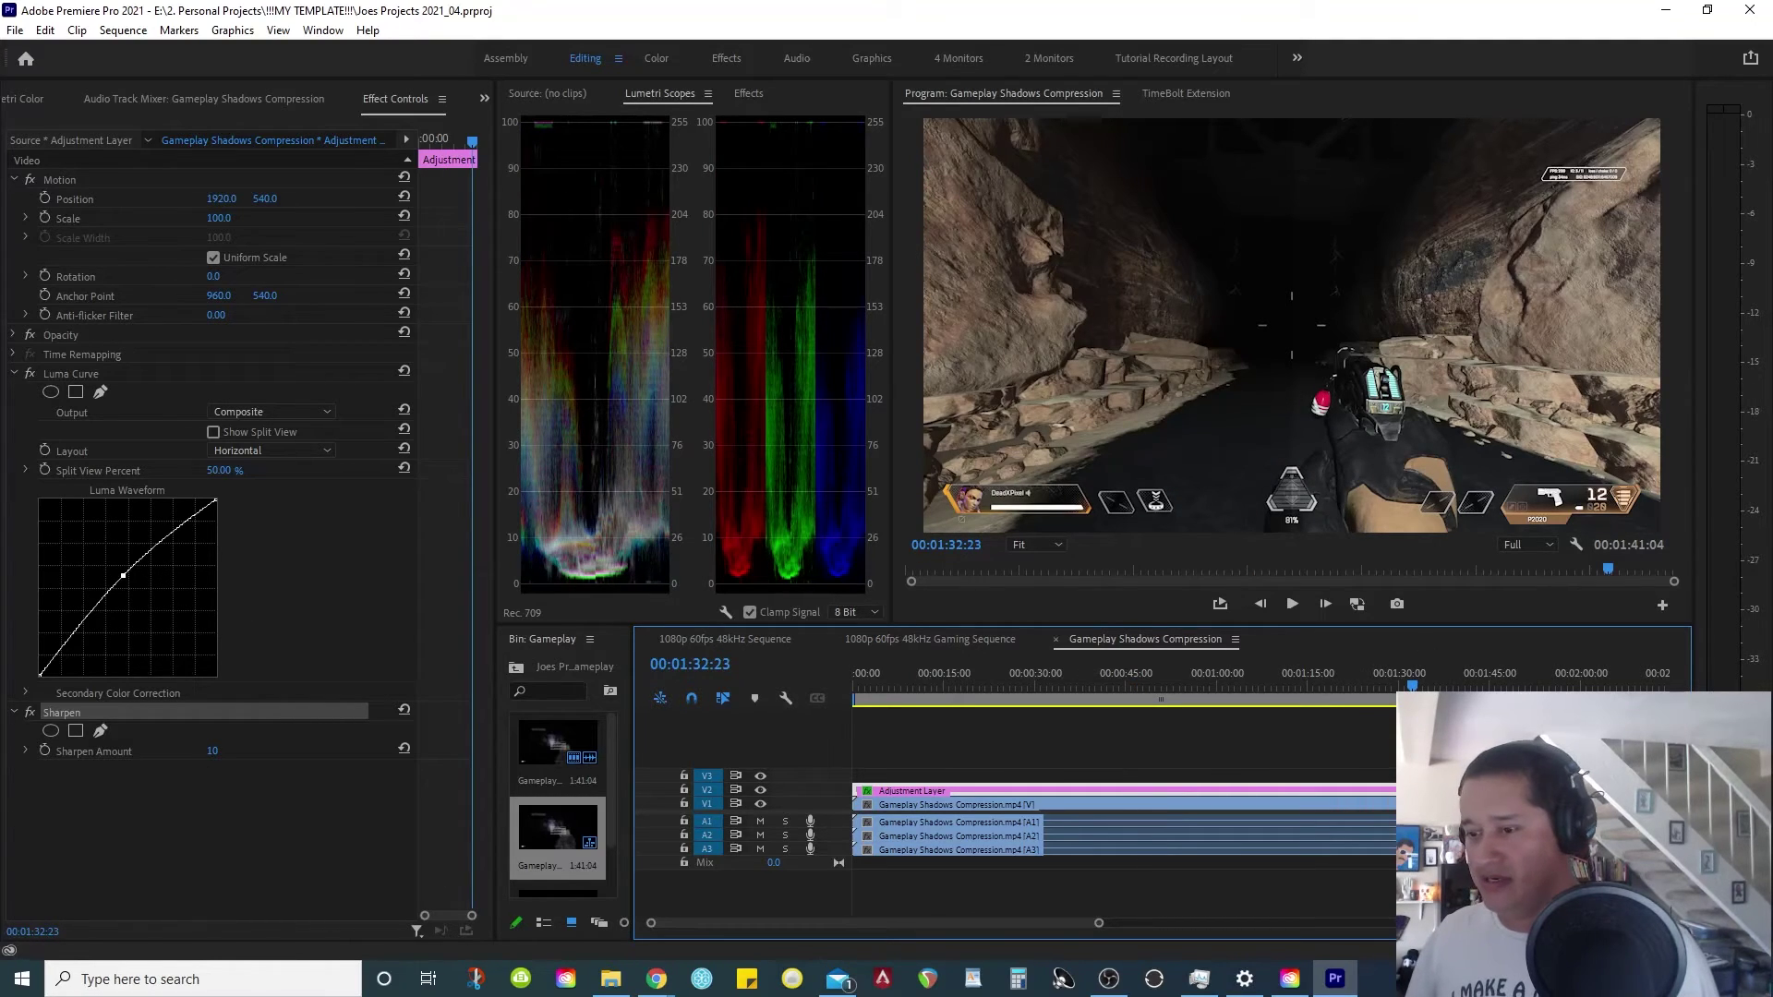
click(29, 374)
click(29, 374)
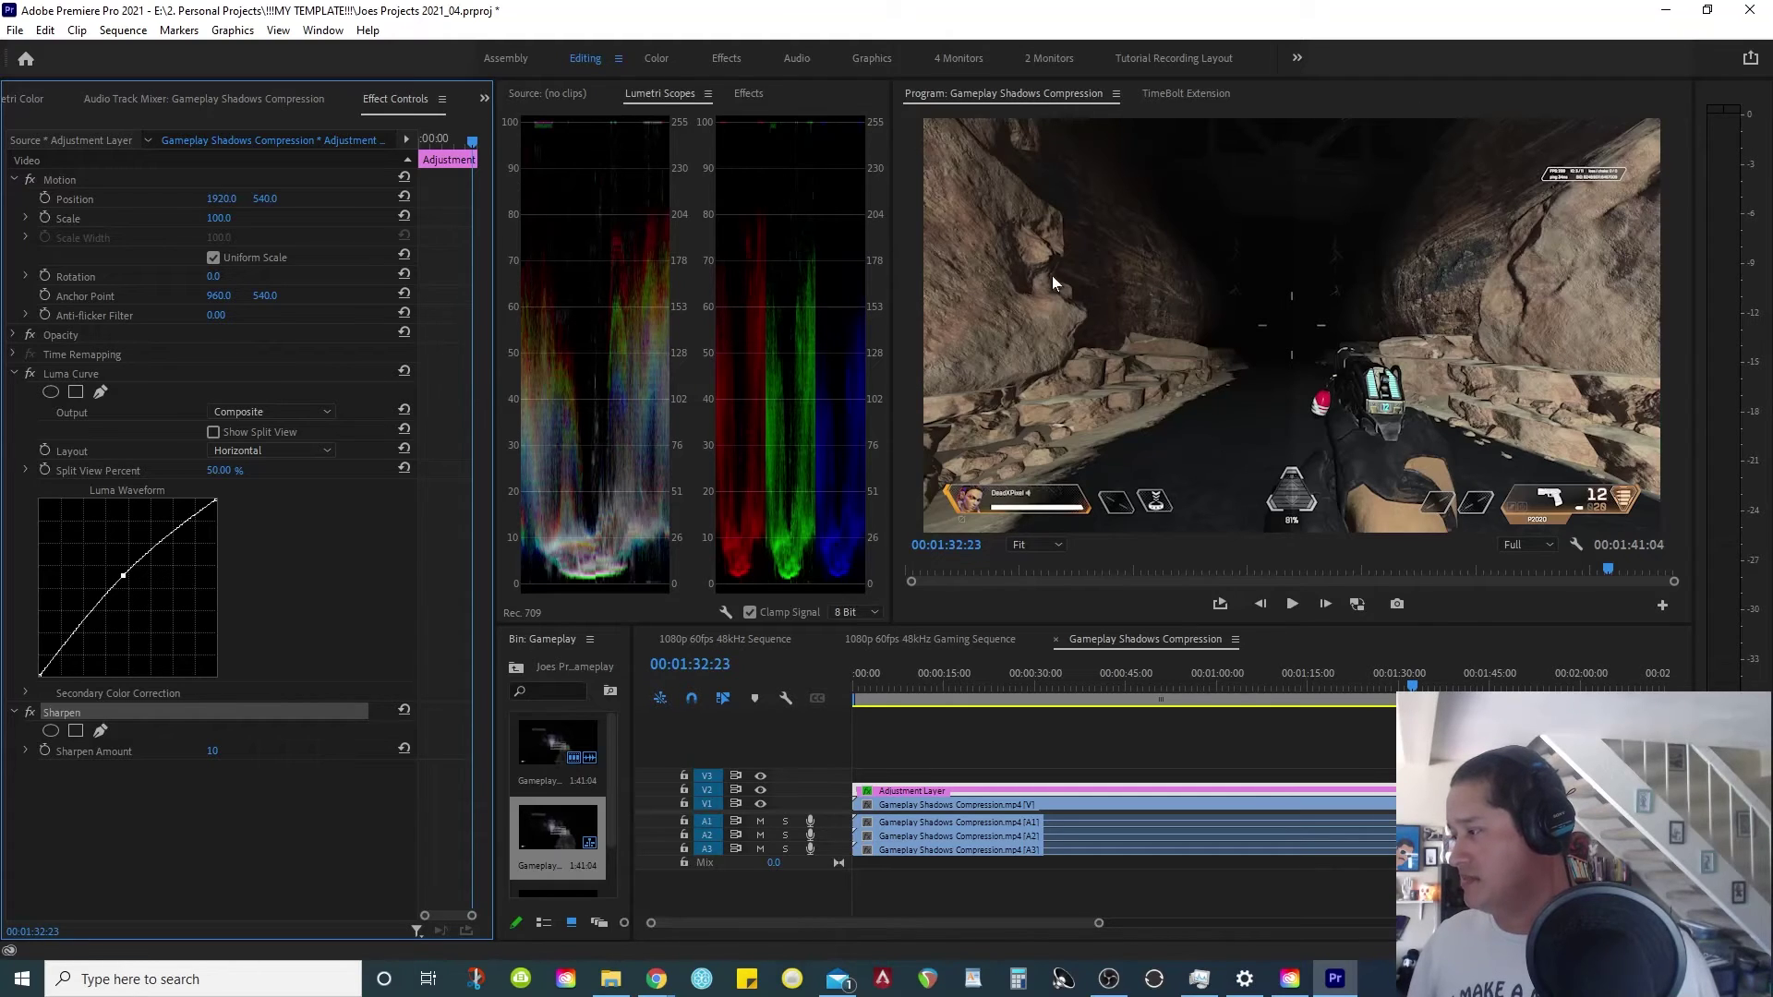
drag(1430, 688, 1420, 688)
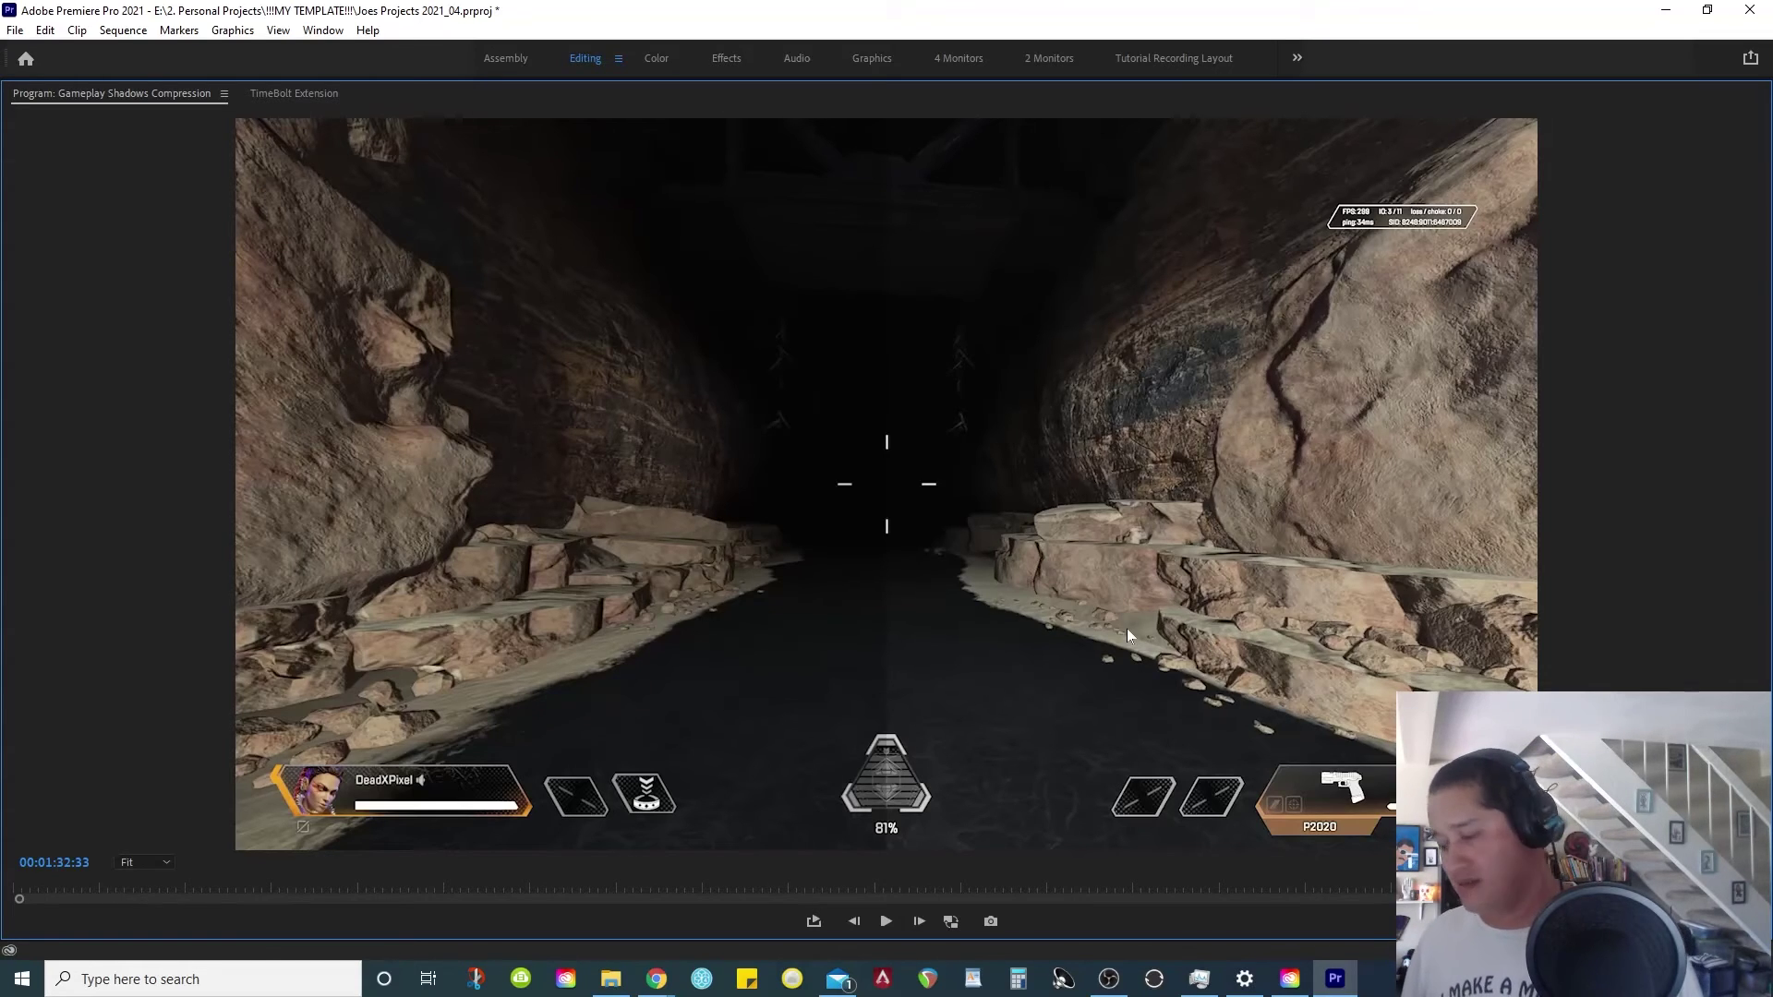
key(grave)
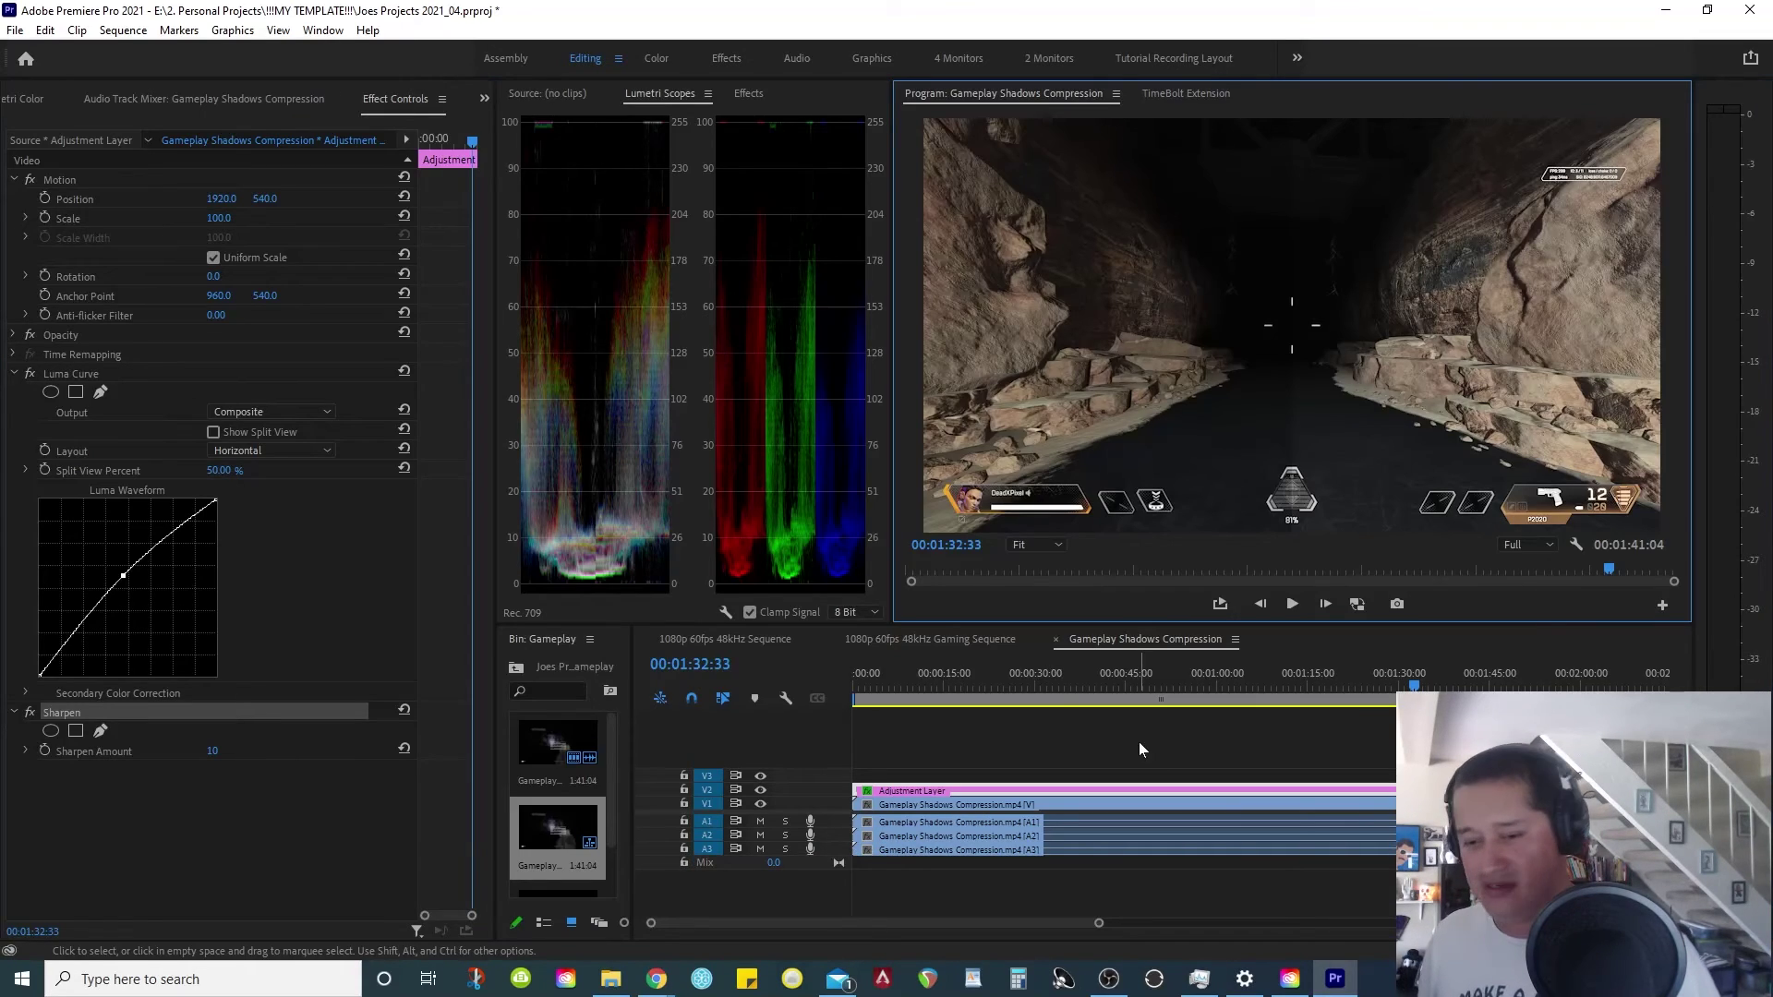